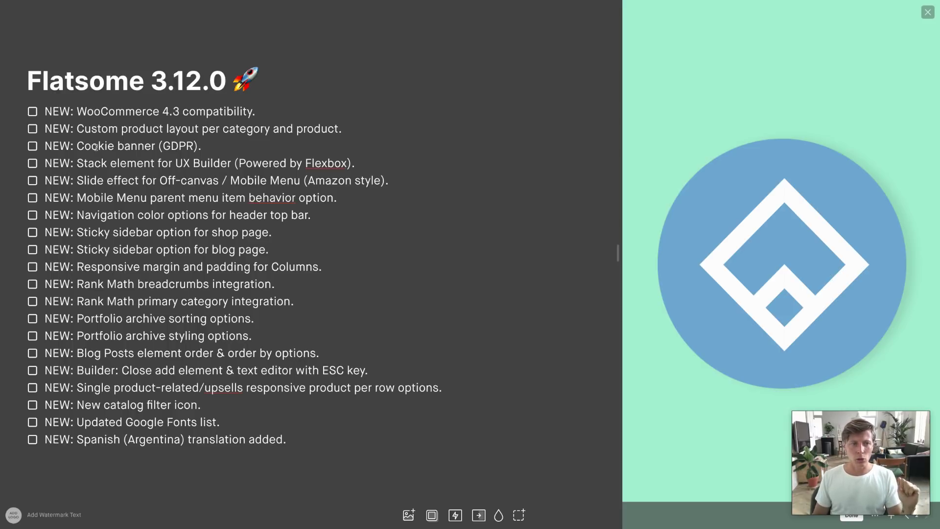
Leave full-screen view and tick off the WooCommerce 4.3 compatibility item in the Flatsome 3.12.0 checklist
key(Escape)
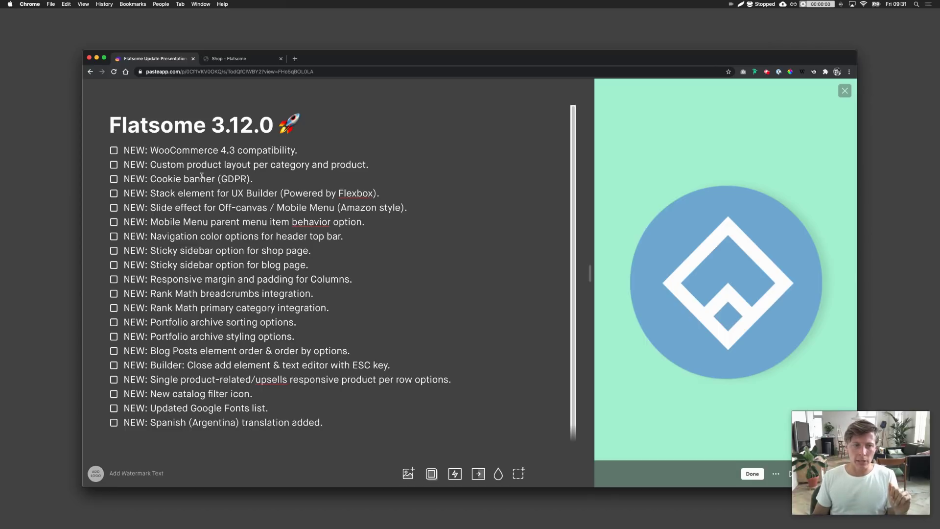
click(114, 151)
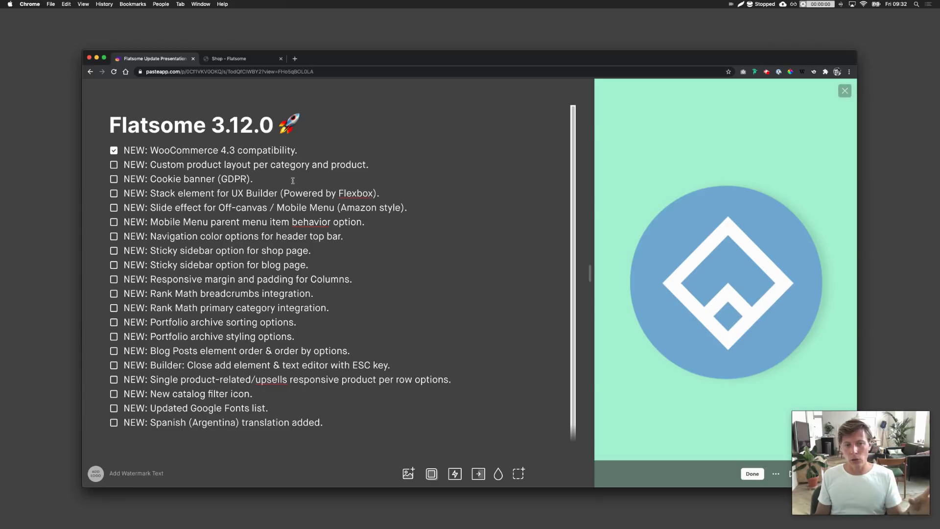
Switch to the shop site and view the product pages of the Apple MacBook Pro and the Bang & Olufsen headphones
click(256, 60)
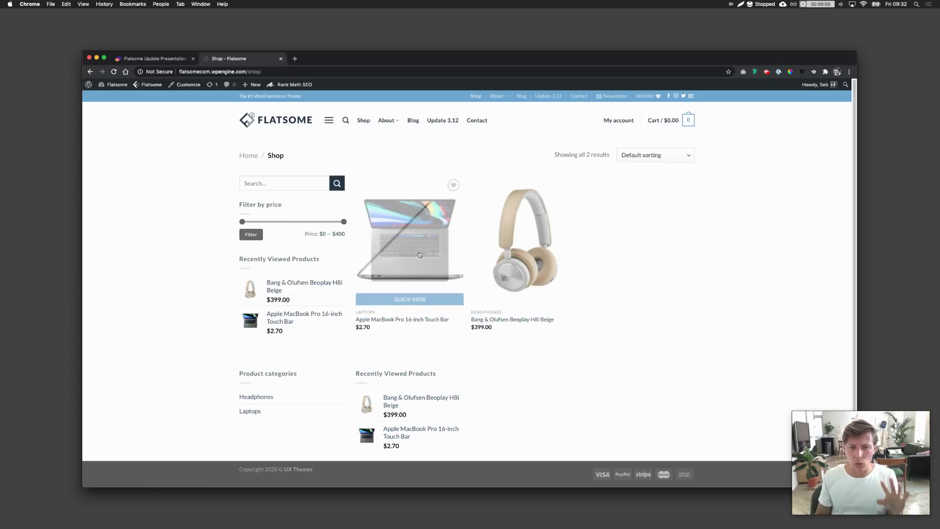
click(418, 248)
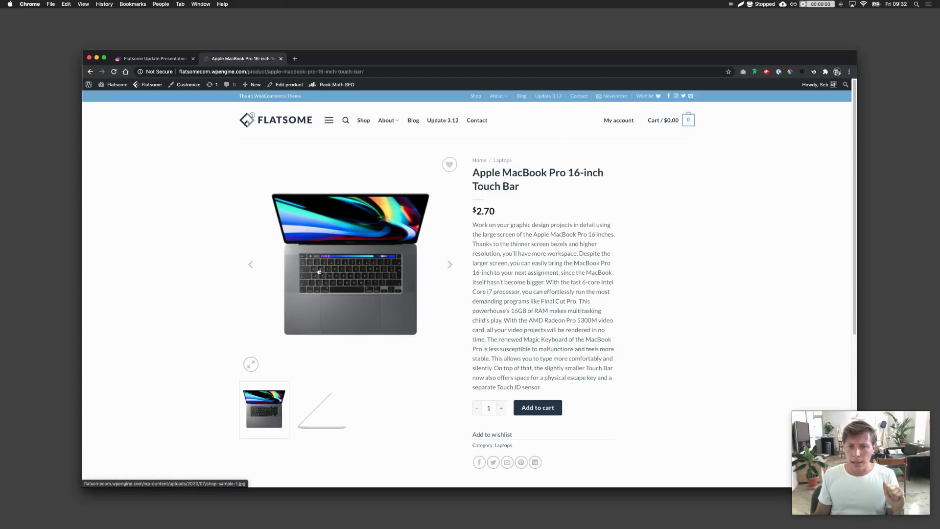
click(90, 72)
click(528, 224)
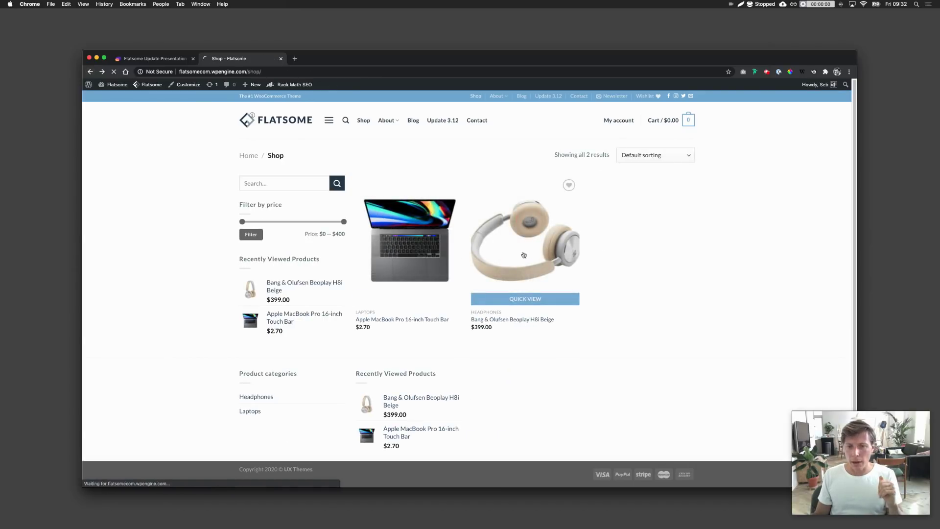
click(91, 71)
Go to the WordPress admin and open the list of UX Blocks
click(97, 97)
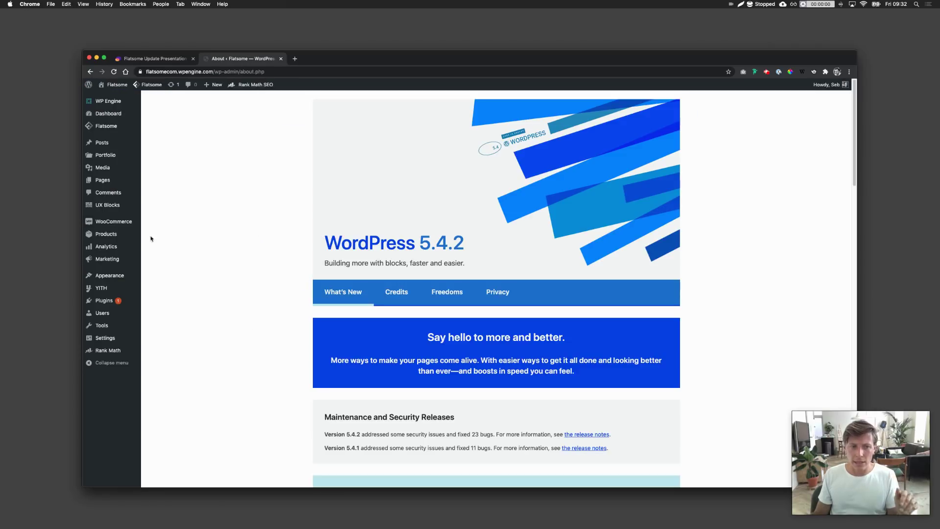
mouse_move(118, 206)
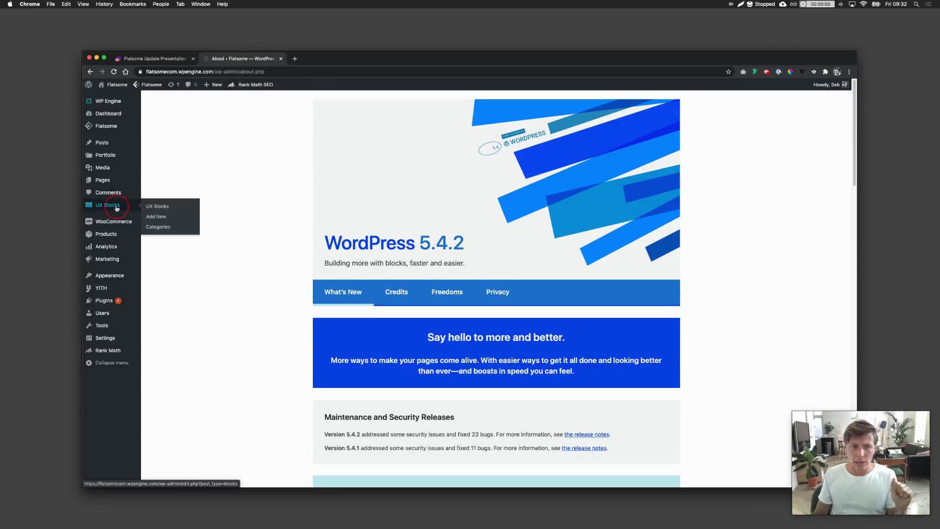
click(157, 205)
Search Google for "custom product layout flatsome", view the UX Themes Docs article on creating a custom product page, and close it
key(super+t)
text(custom)
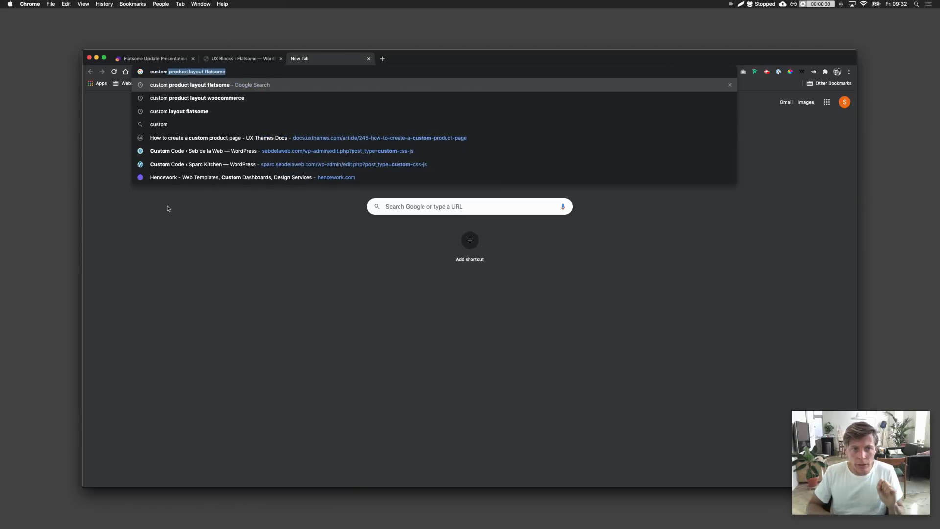
key(Return)
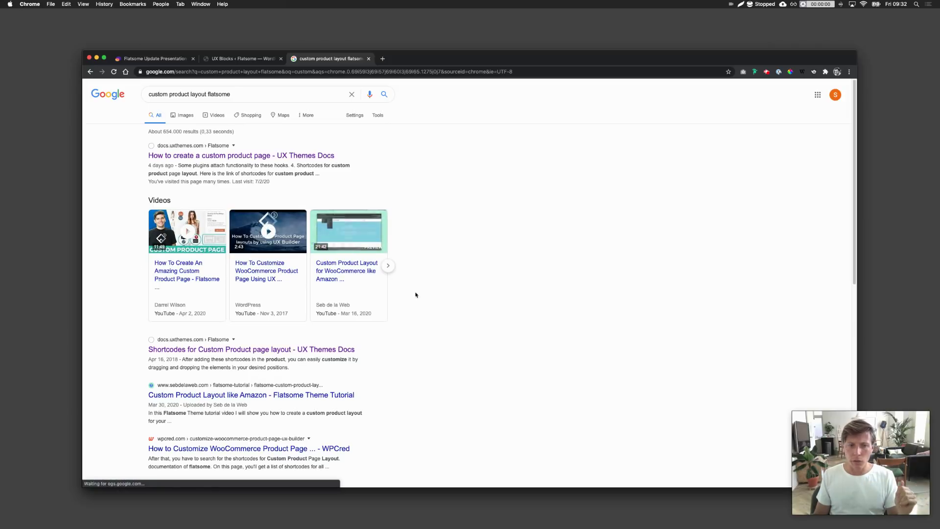
click(303, 156)
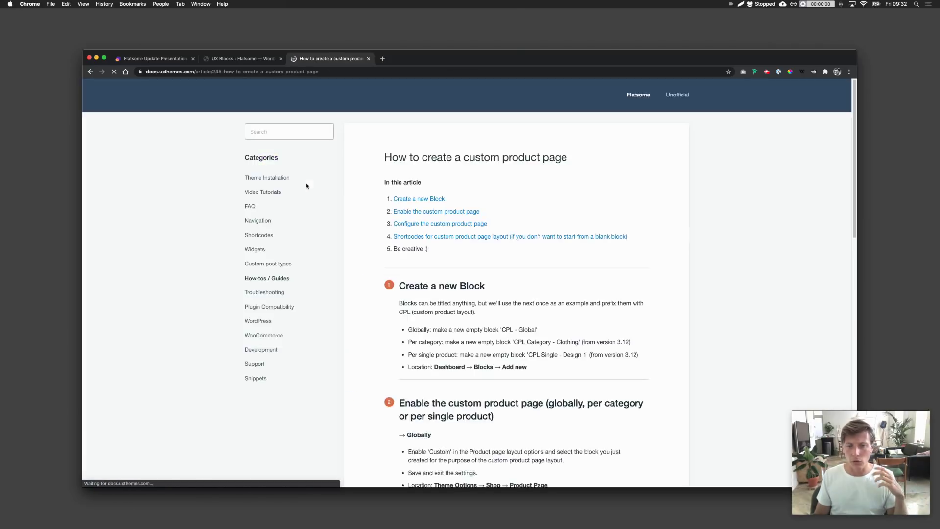
click(369, 58)
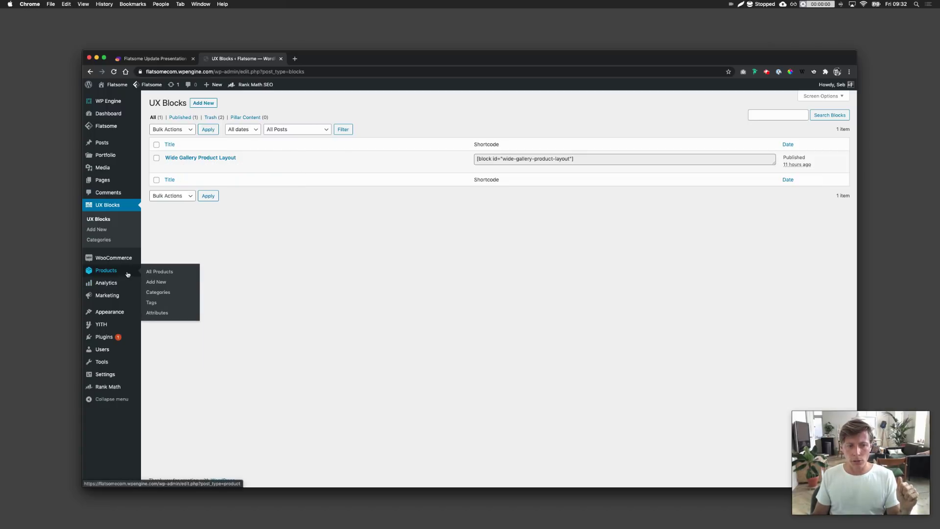
Open the Bang & Olufsen Beoplay H8i Beige product for editing and show its product layout settings
click(156, 272)
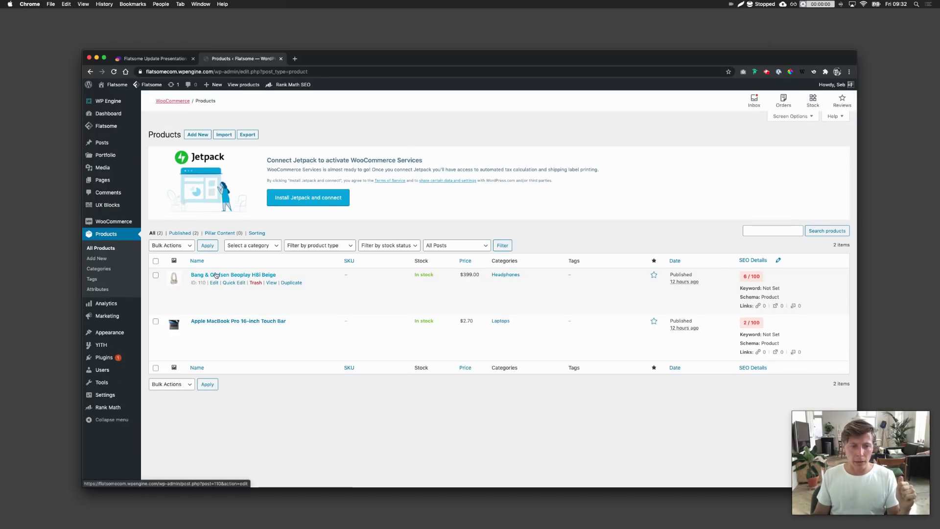
click(214, 275)
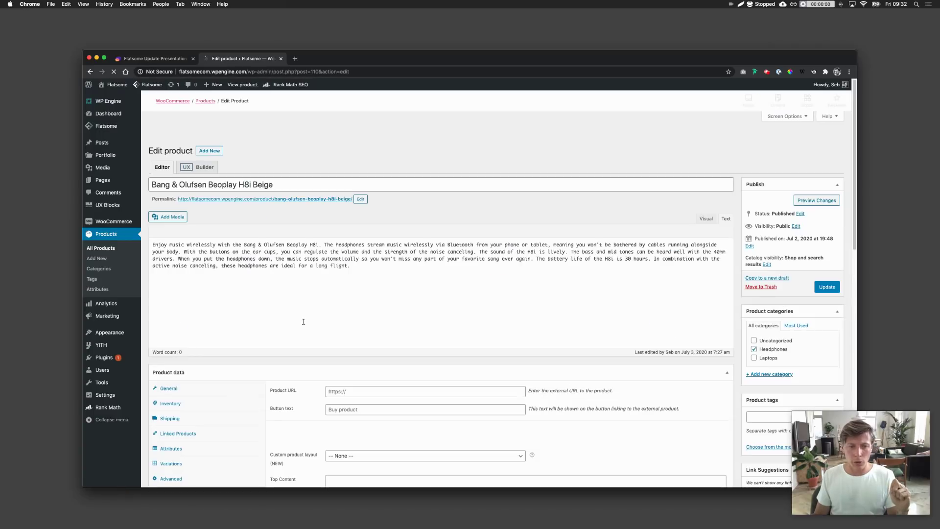
scroll(300, 346, down, 6)
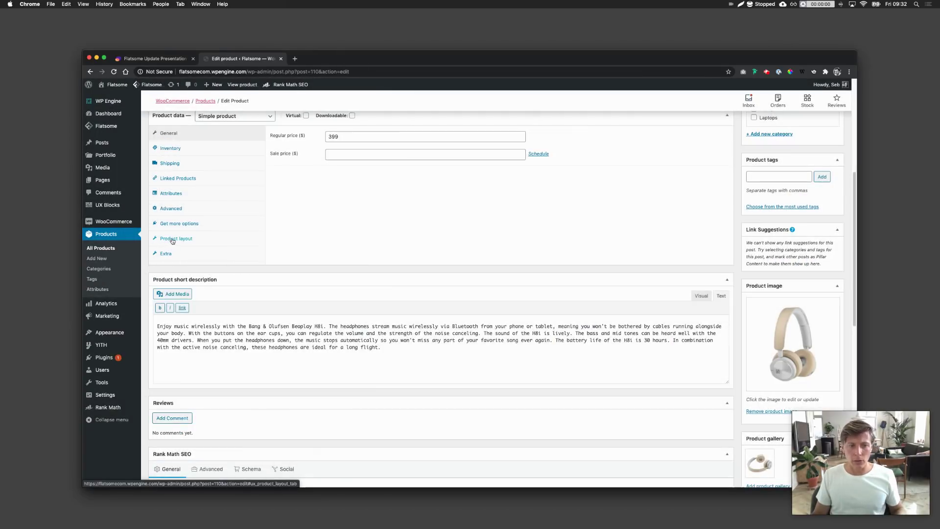
click(172, 239)
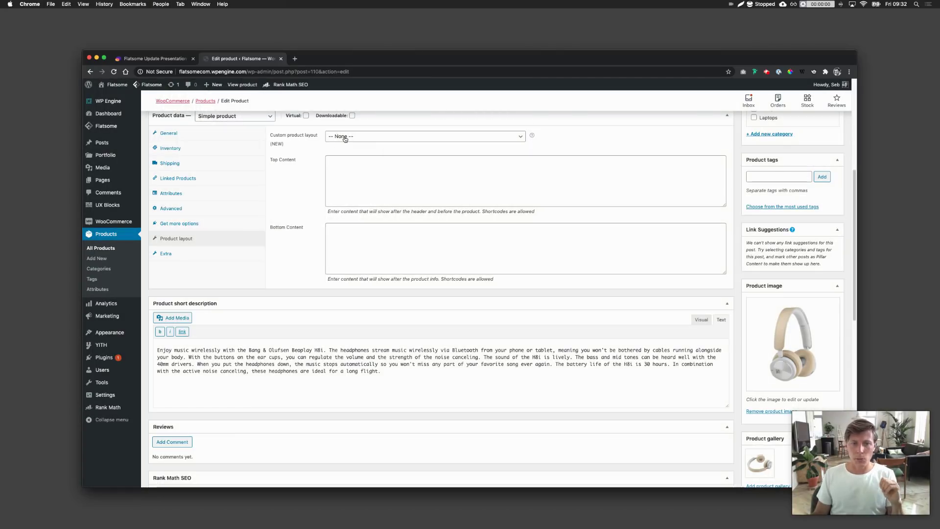
Set the product's custom product layout to Wide Gallery Product Layout and update the product
click(345, 139)
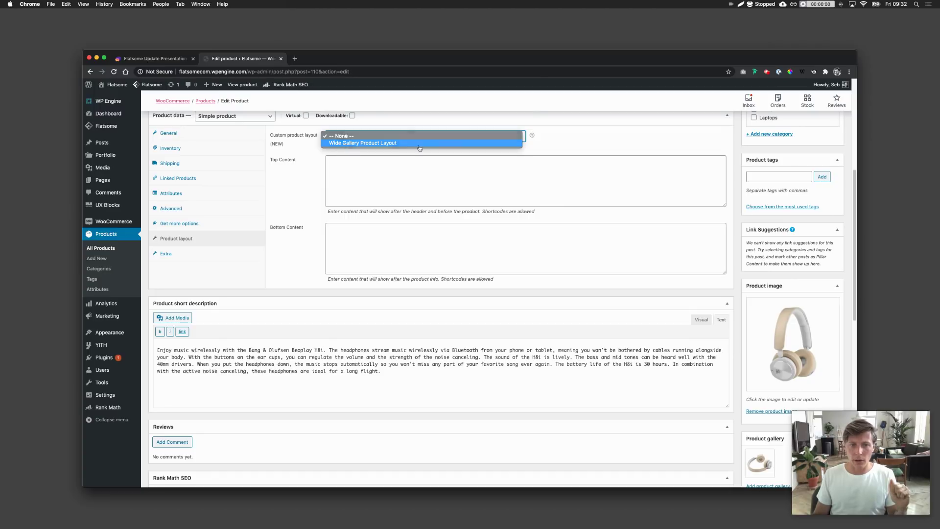
click(347, 143)
scroll(662, 243, up, 3)
click(827, 185)
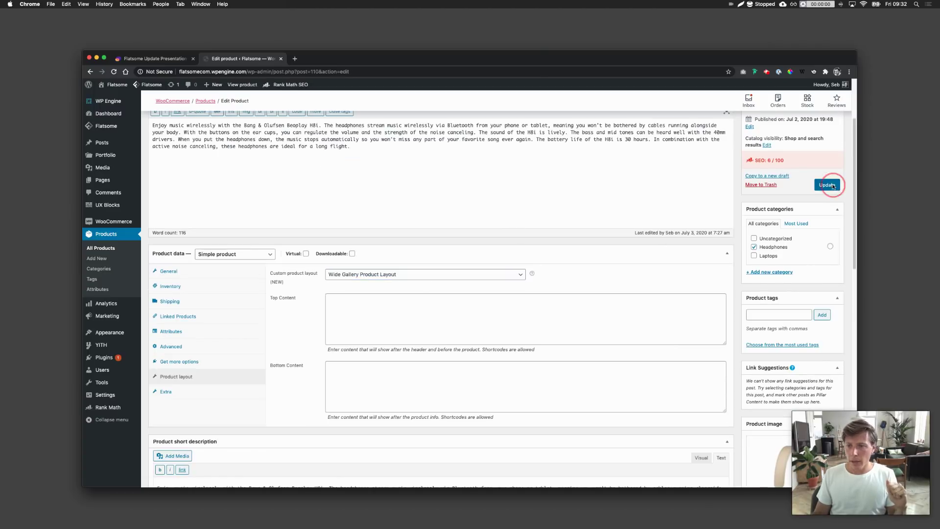
scroll(351, 254, up, 2)
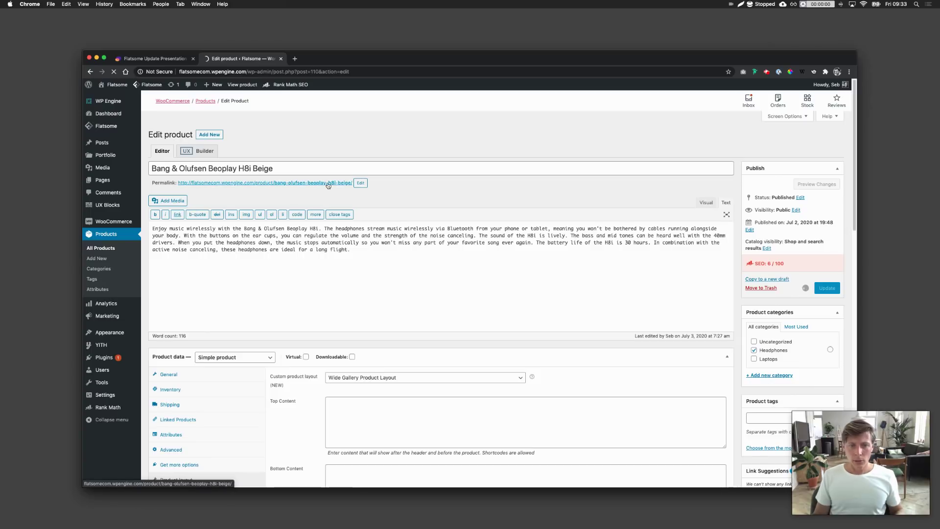
View the headphones product page on the site with its custom layout and compare it with the MacBook Pro page
click(325, 209)
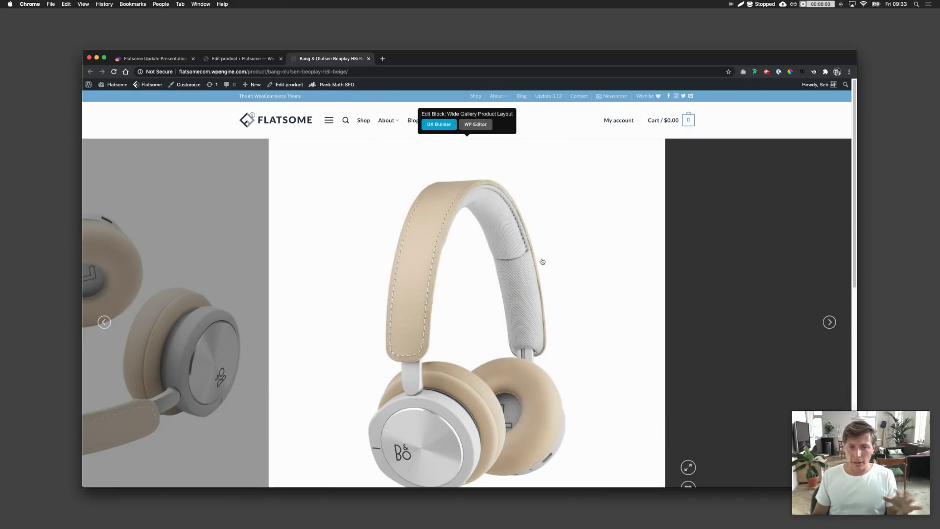
scroll(492, 308, down, 5)
scroll(490, 294, up, 2)
scroll(491, 293, up, 4)
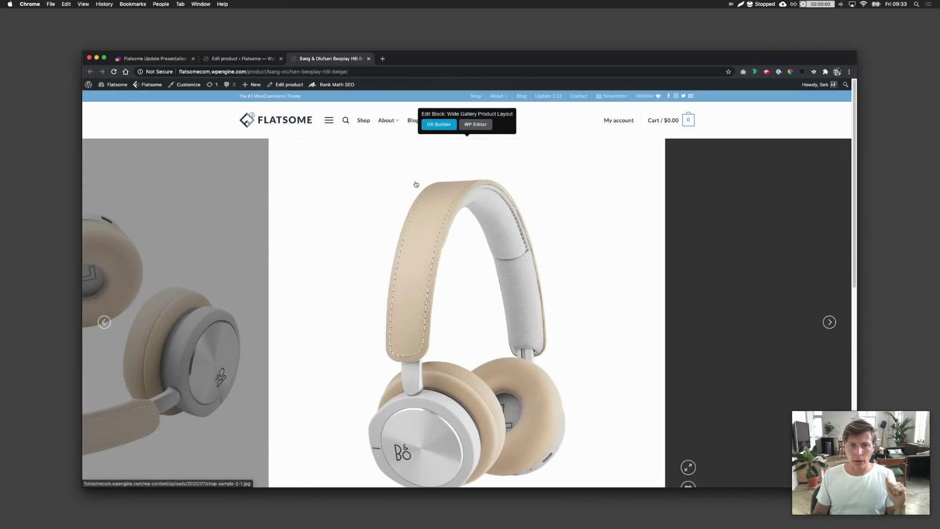
click(363, 120)
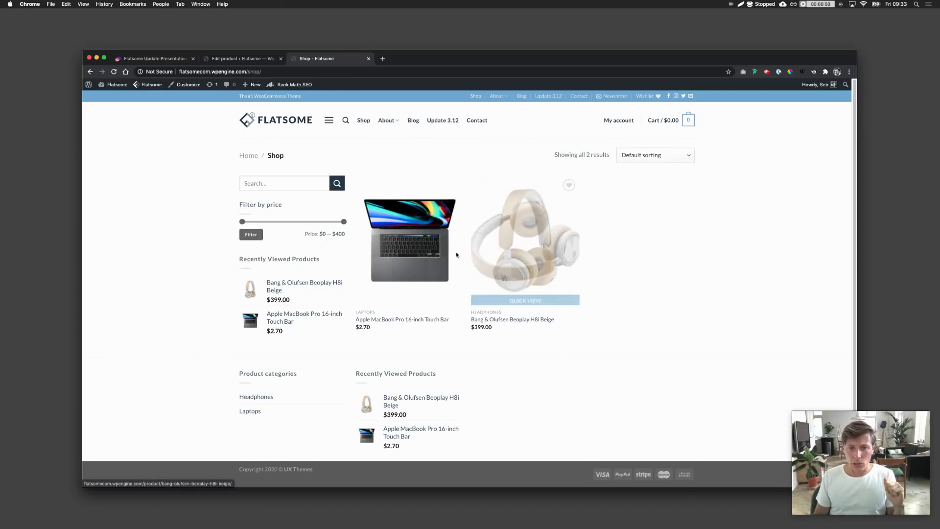
click(433, 242)
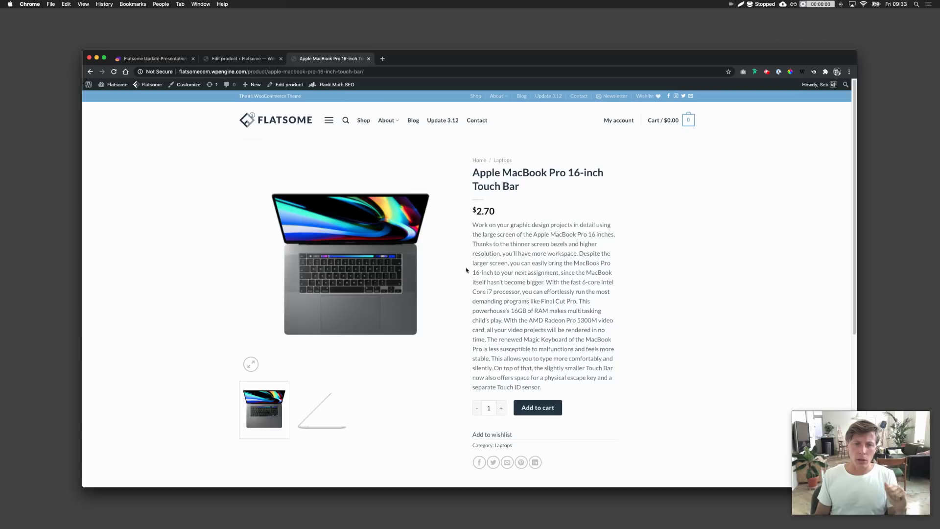
Return to the WordPress admin and open the Headphones product category for editing
click(234, 59)
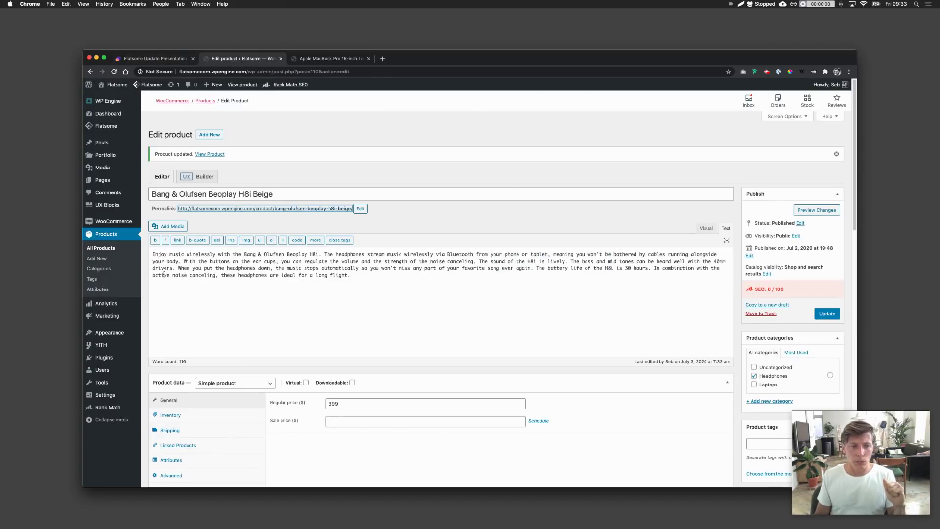
click(111, 272)
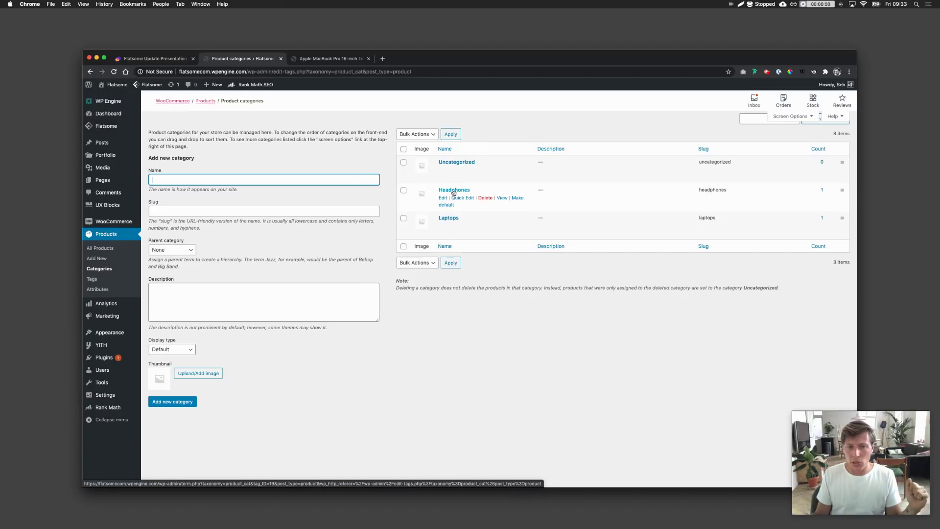
click(453, 191)
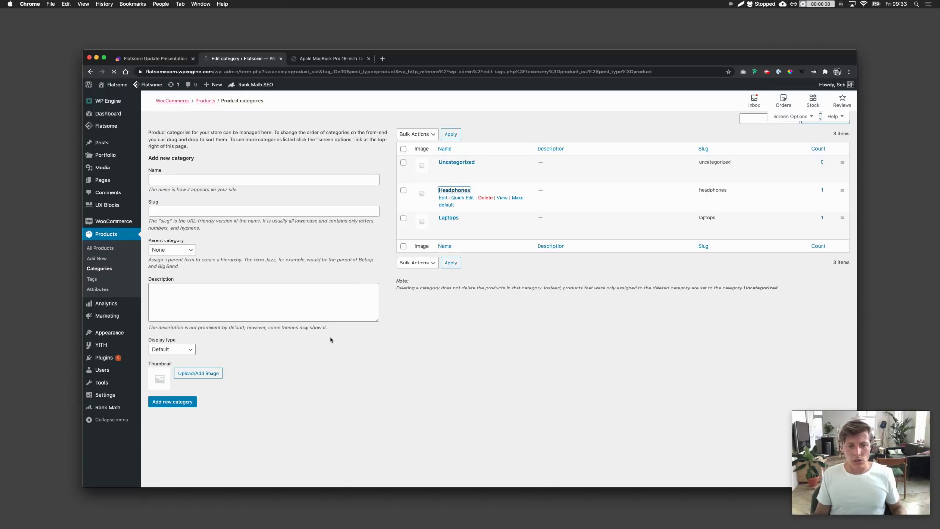
Set the Headphones category's custom product layout to Wide Gallery Product Layout, update the category and review its settings
scroll(322, 347, down, 2)
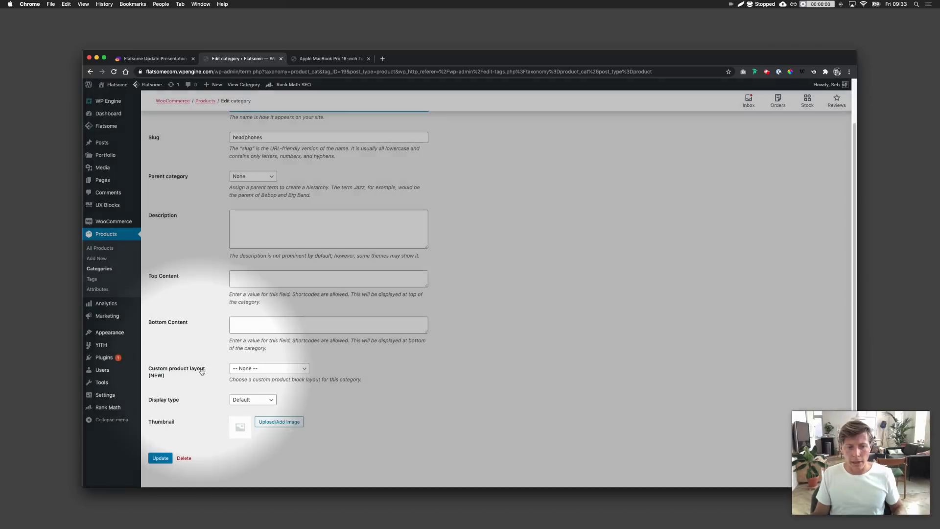
click(269, 368)
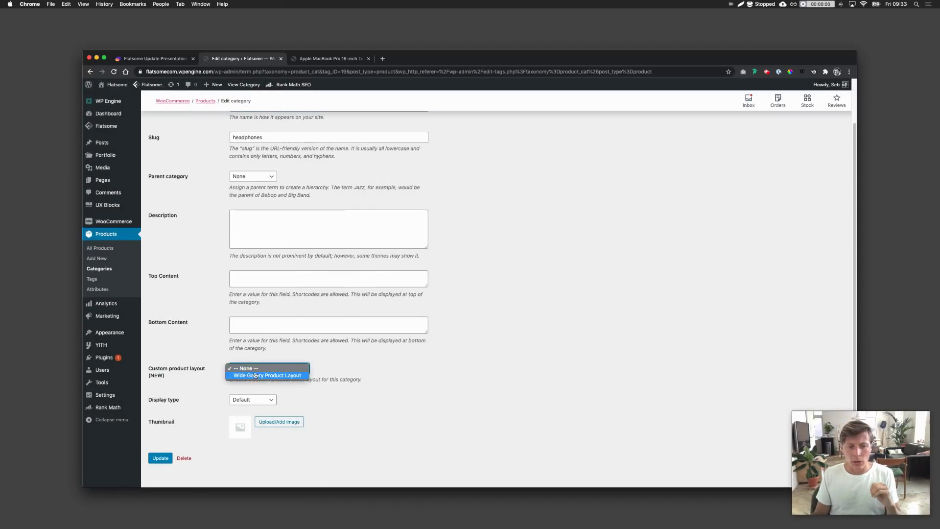
click(255, 375)
click(161, 457)
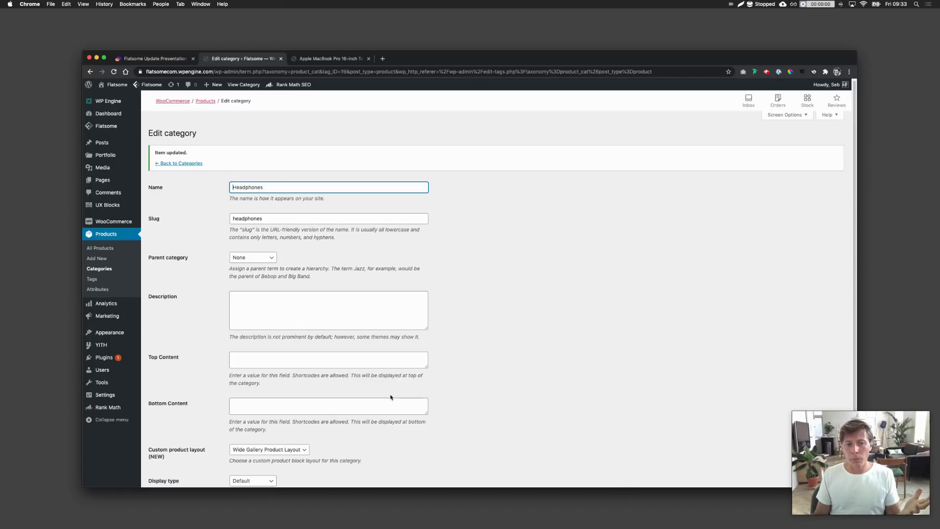
scroll(366, 346, down, 2)
scroll(343, 265, up, 2)
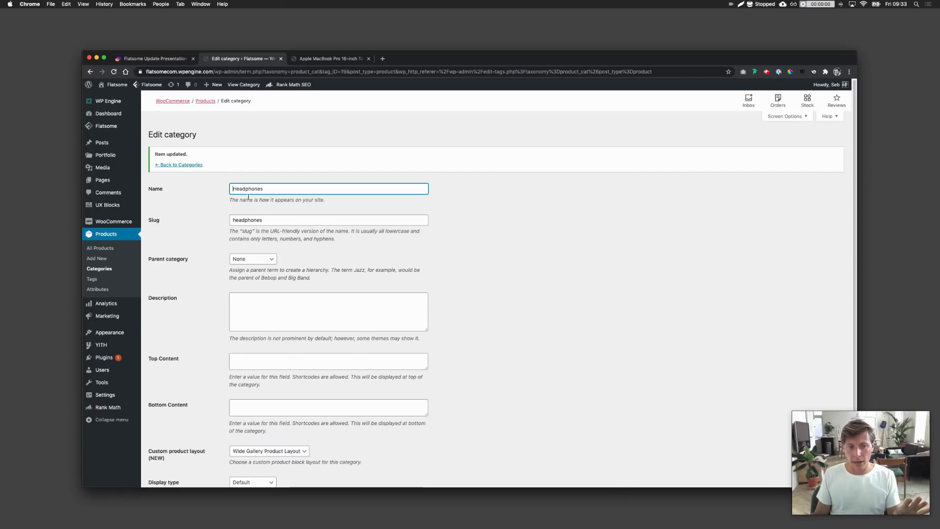
scroll(269, 228, down, 2)
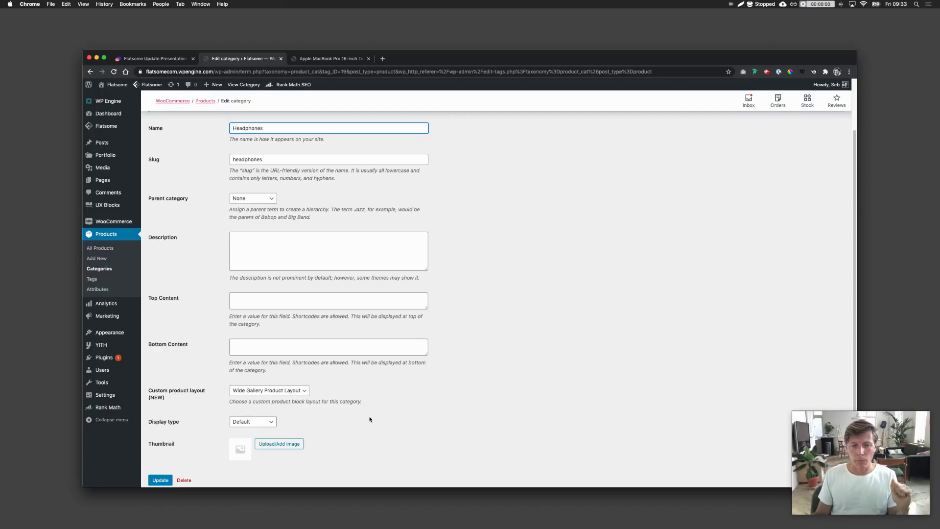
Close the category editing page and tick off the custom product layout item in the Flatsome 3.12.0 checklist
click(281, 59)
click(170, 58)
click(114, 165)
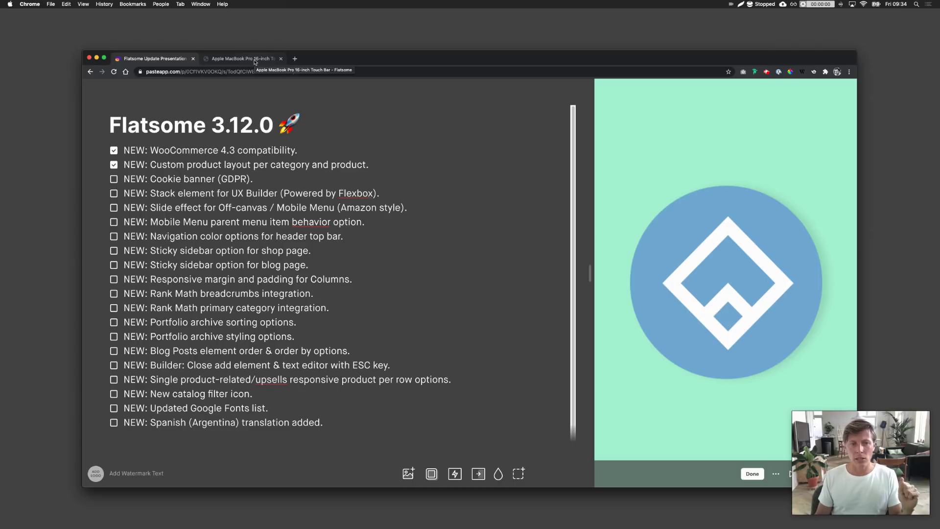
Open the GDPR theme options from the MacBook Pro product page and enable the cookie notice
click(254, 62)
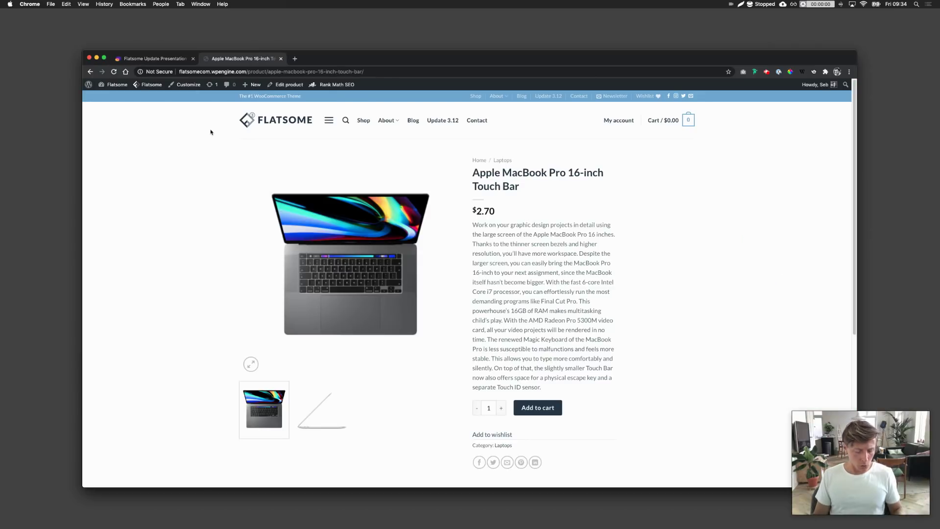
mouse_move(149, 85)
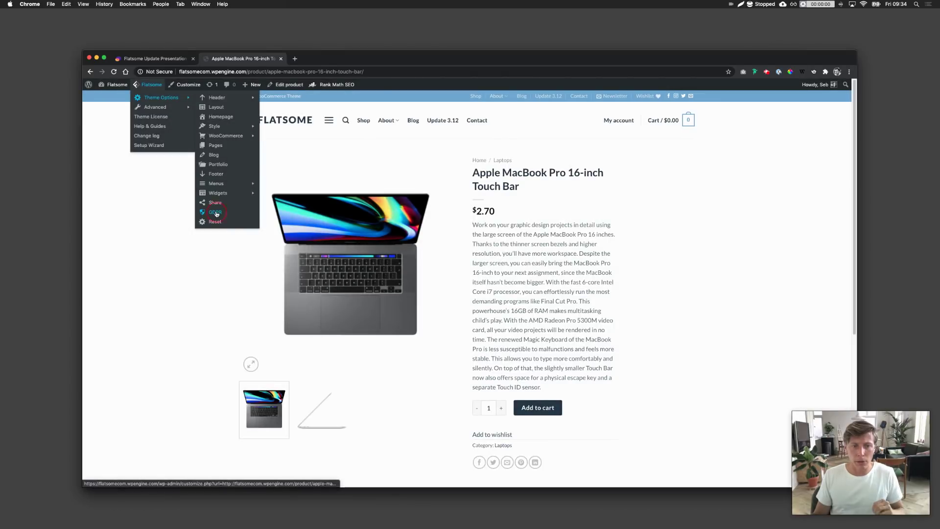
click(216, 214)
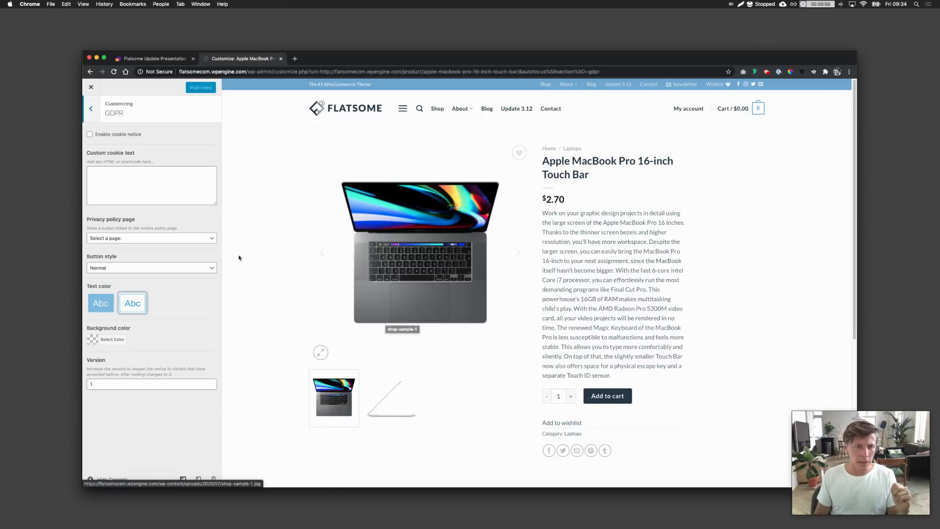
click(90, 134)
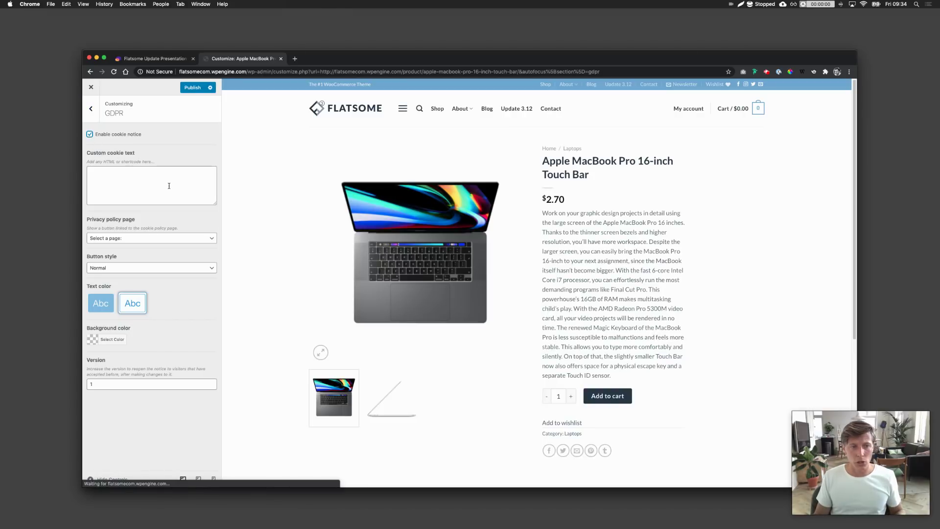
Set the custom cookie text to "Here will put my text"
click(169, 185)
text(Here will put)
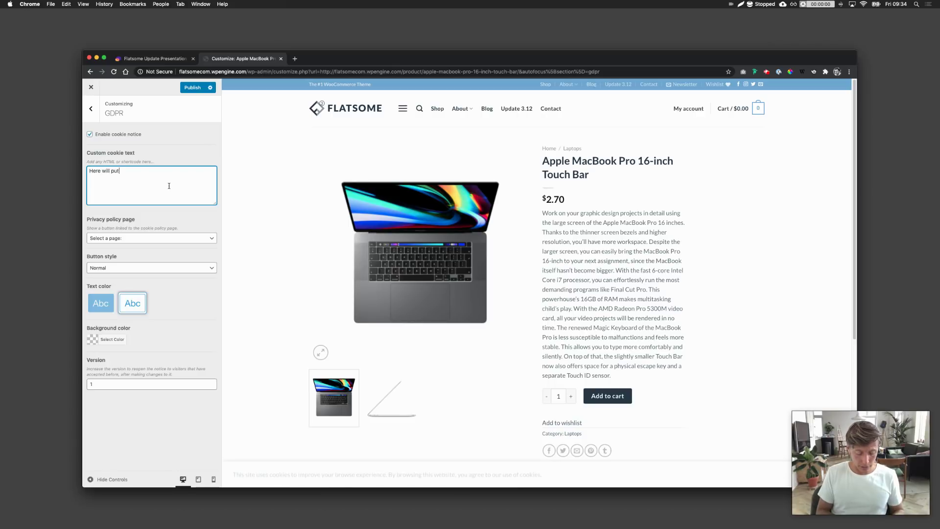
text( my text)
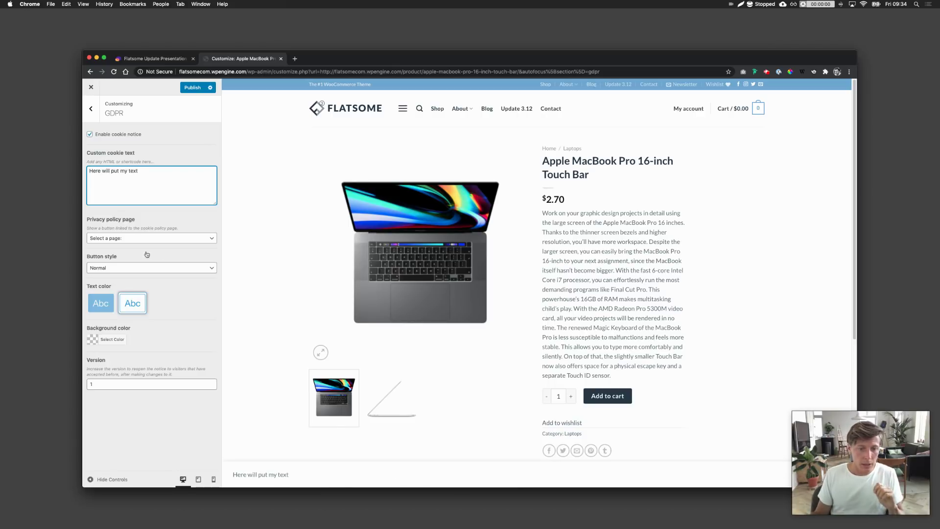
click(269, 475)
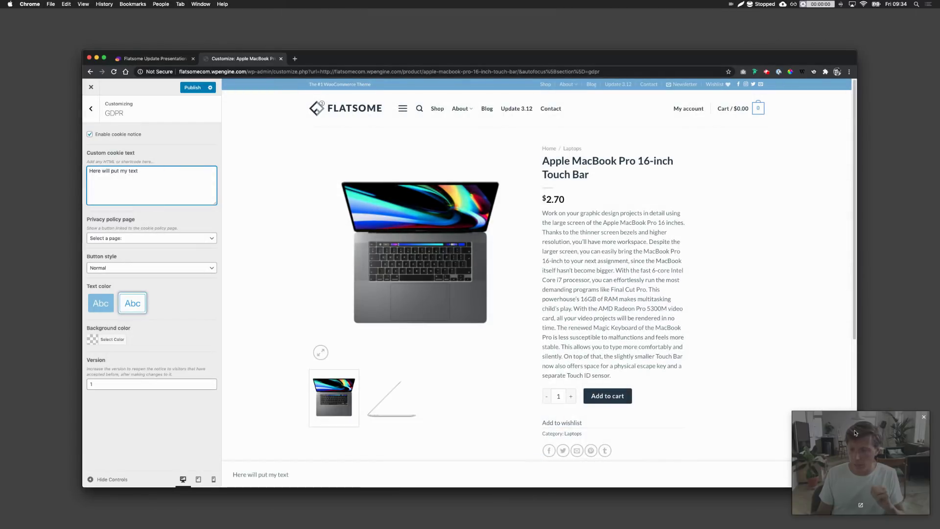
click(838, 451)
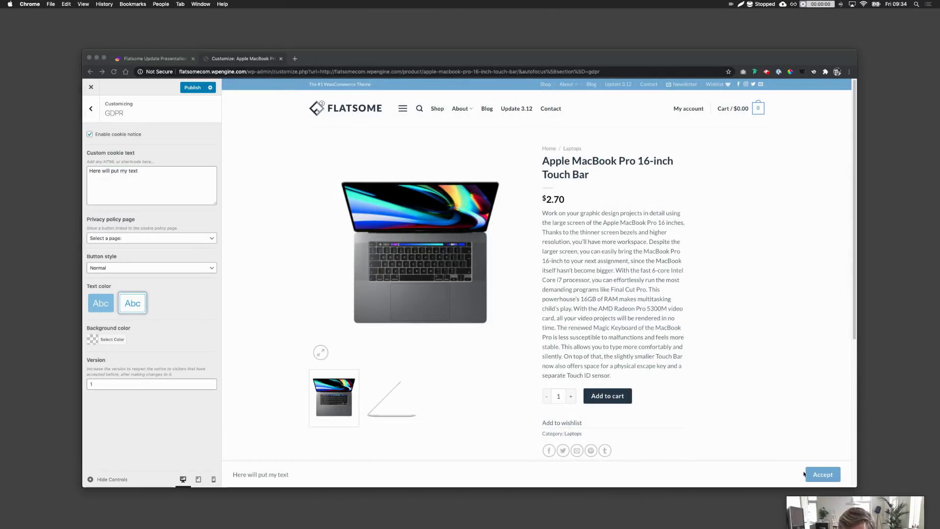
Choose Studio as the cookie notice's privacy policy page
click(136, 242)
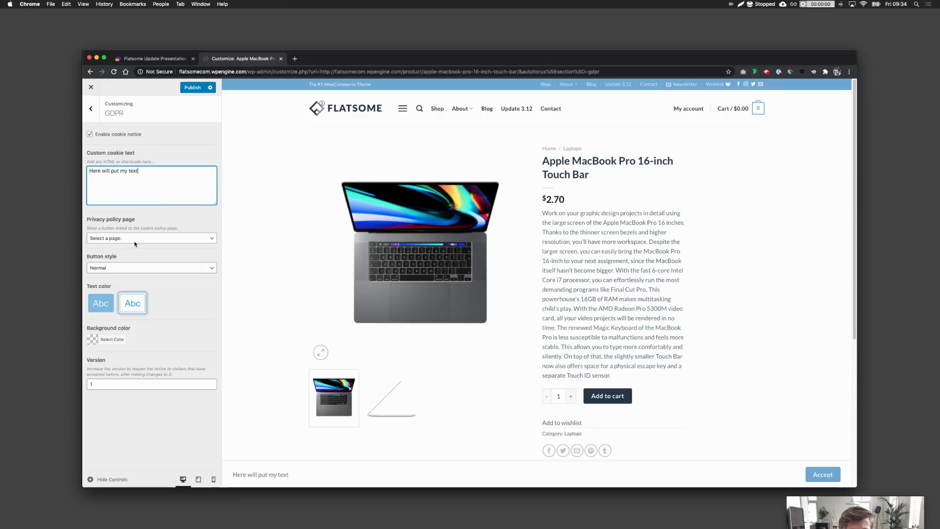
click(138, 242)
click(118, 281)
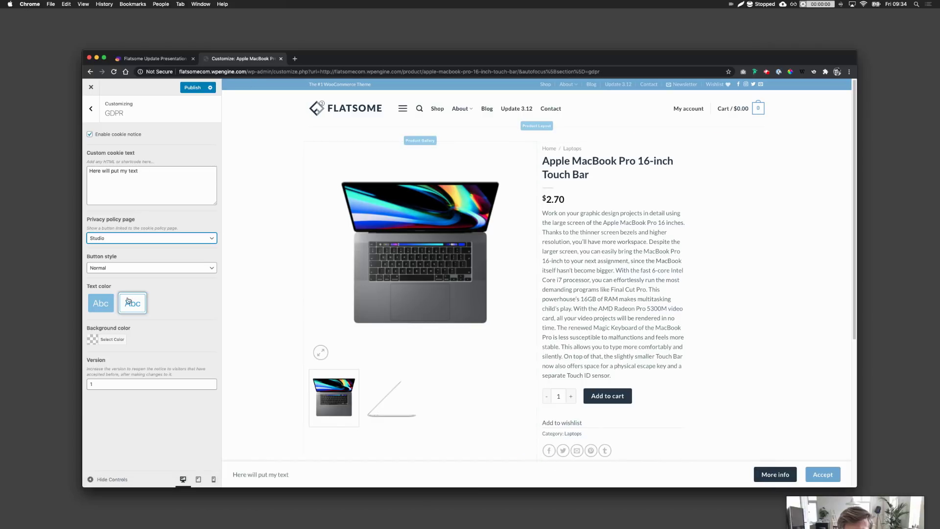
Give the cookie notice a grey background and the light text color
click(112, 339)
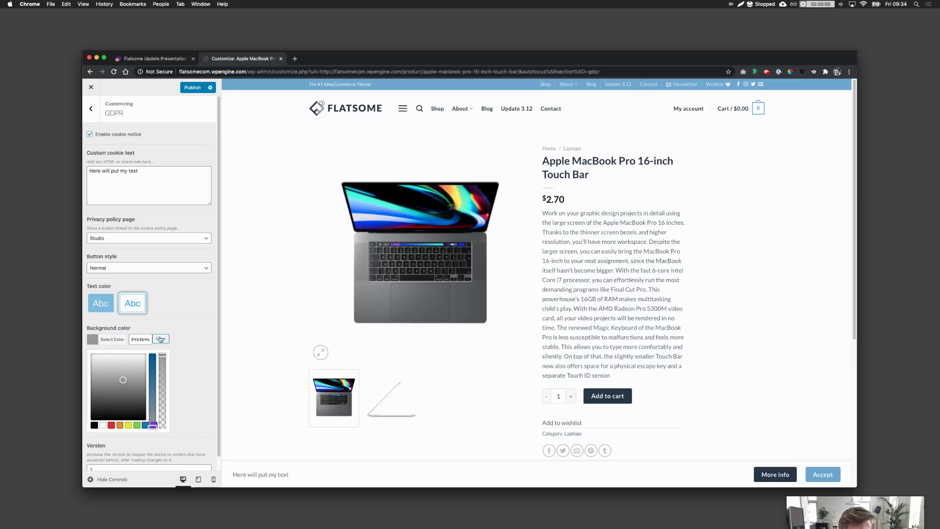
click(101, 303)
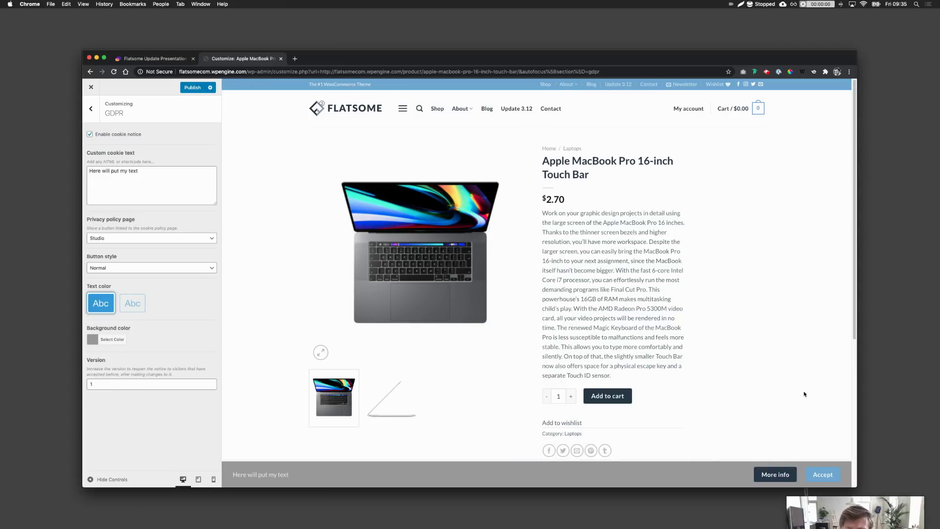
click(819, 519)
drag(819, 519, 812, 442)
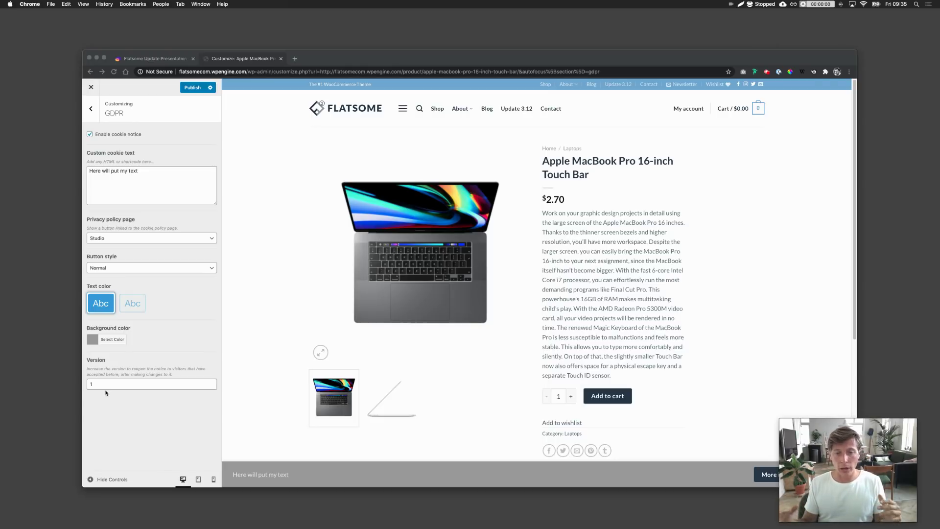
Publish the cookie notice settings and tick off the Cookie banner (GDPR) item in the Flatsome 3.12.0 checklist
click(179, 90)
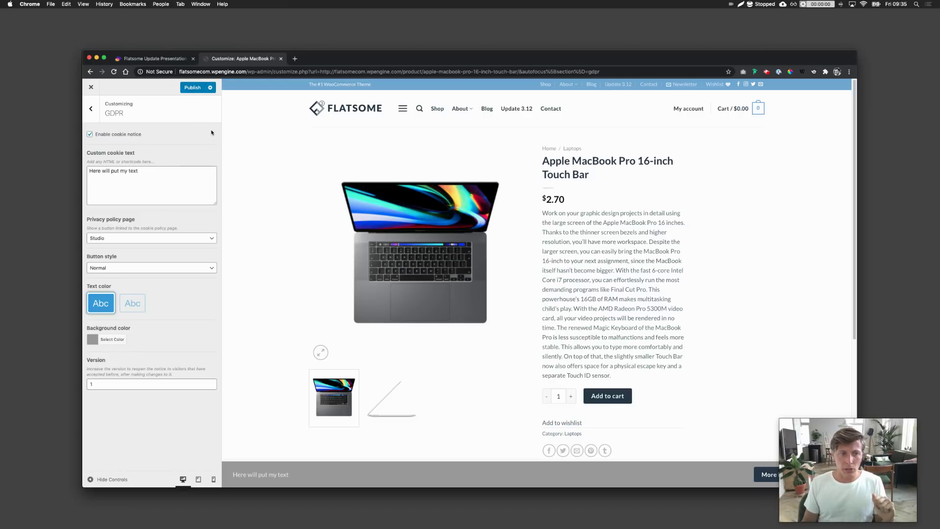
click(198, 88)
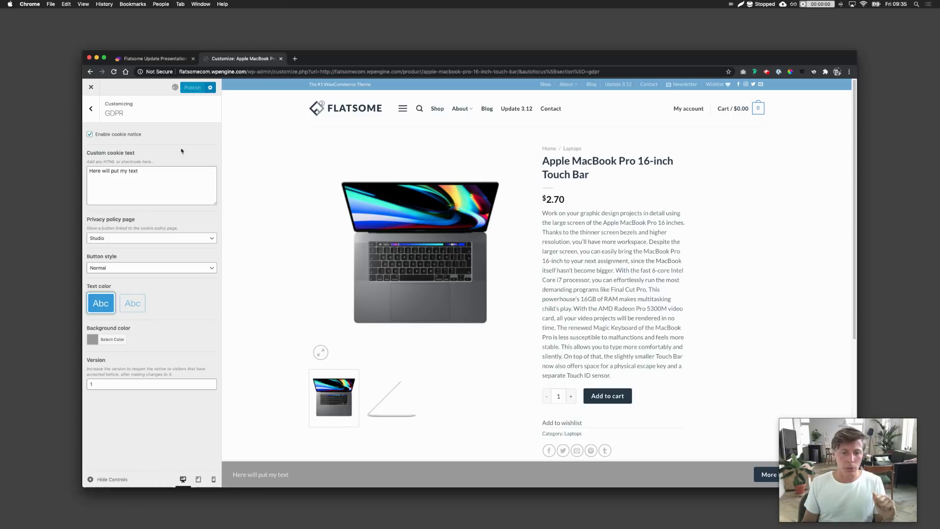
click(157, 58)
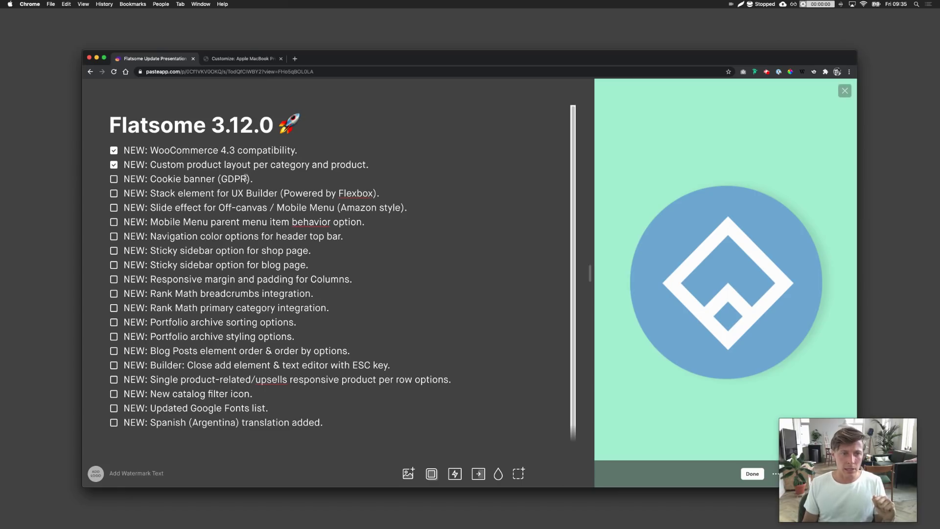
click(114, 179)
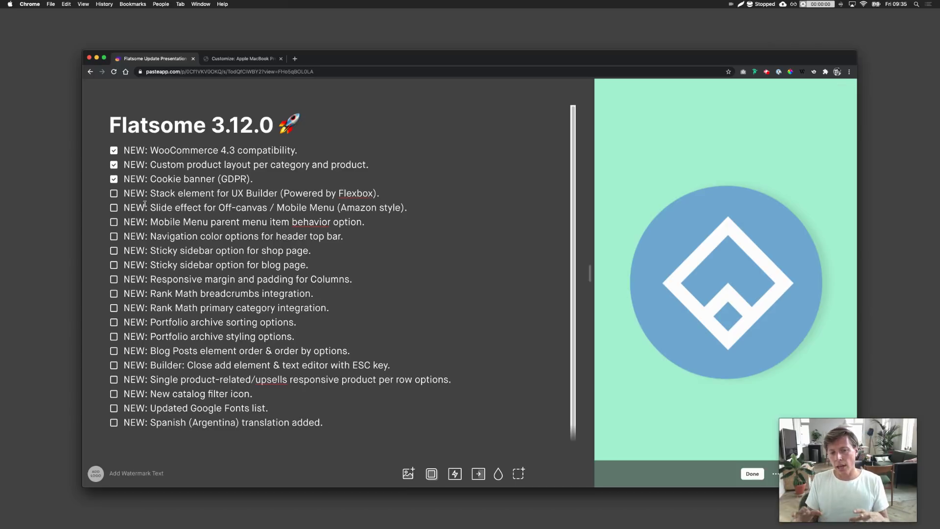
Leave the theme customizer and open the Update 3.12 page in UX Builder
click(247, 59)
click(91, 87)
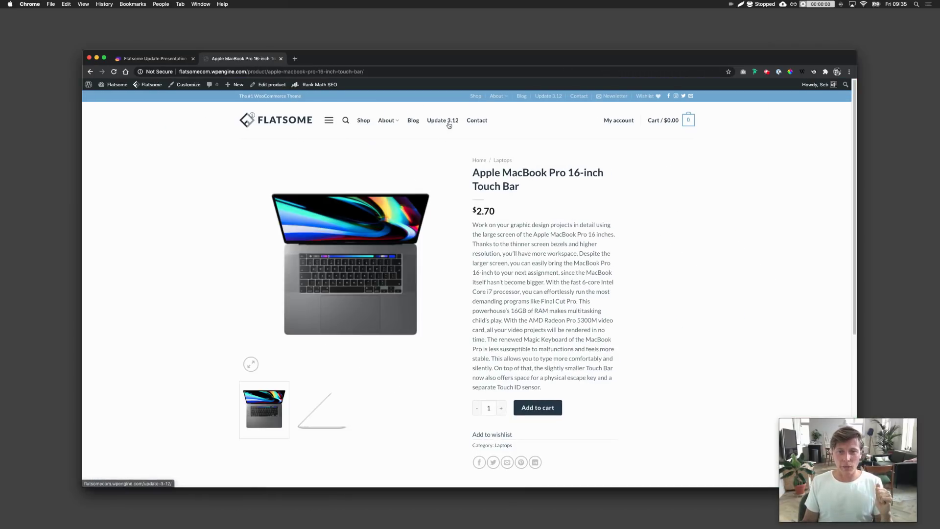
click(449, 122)
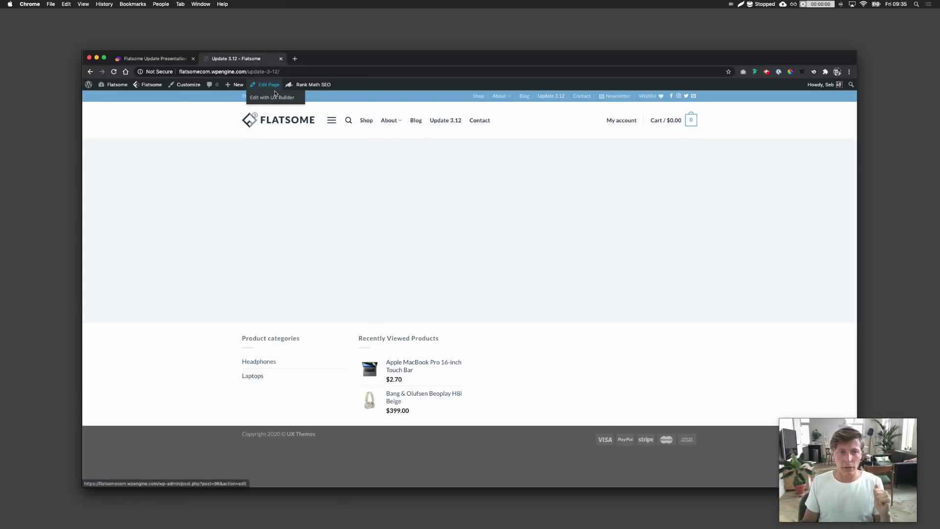
click(275, 99)
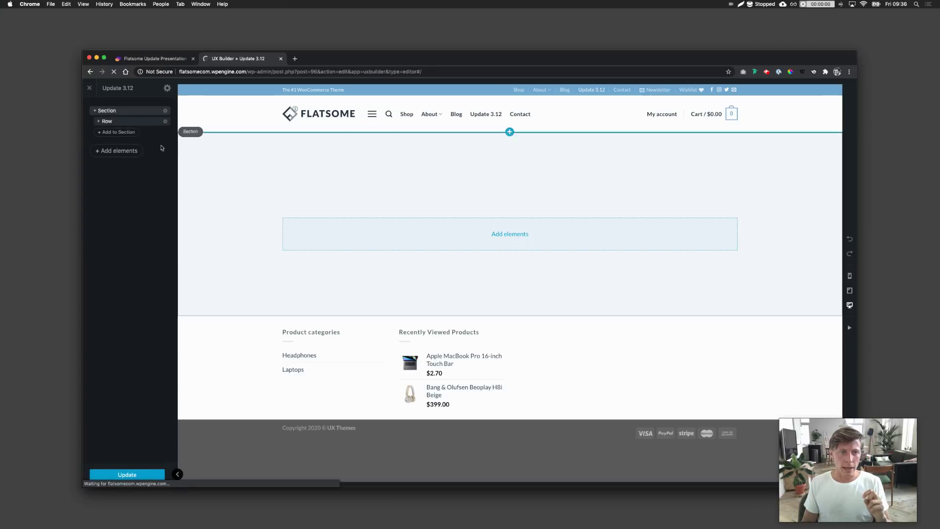
Find the Stack element and add it to the empty column in the section's row
click(99, 121)
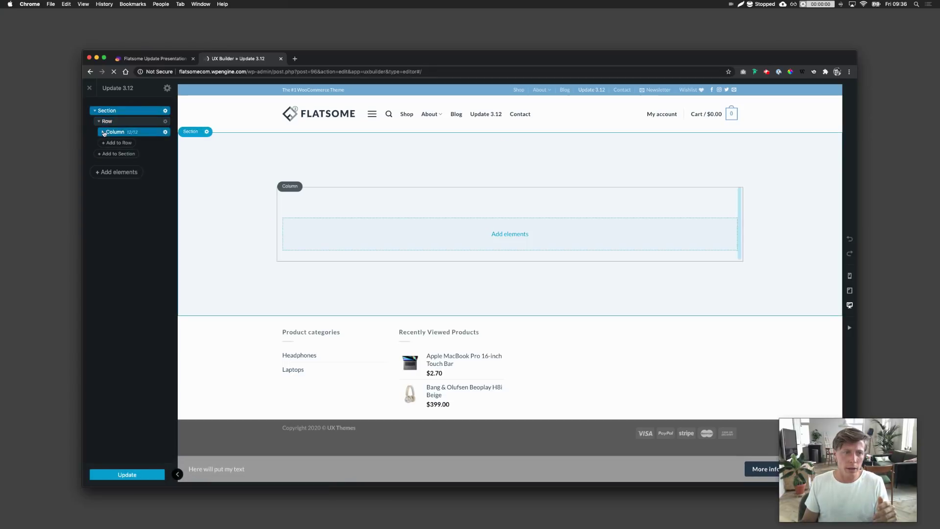
click(103, 132)
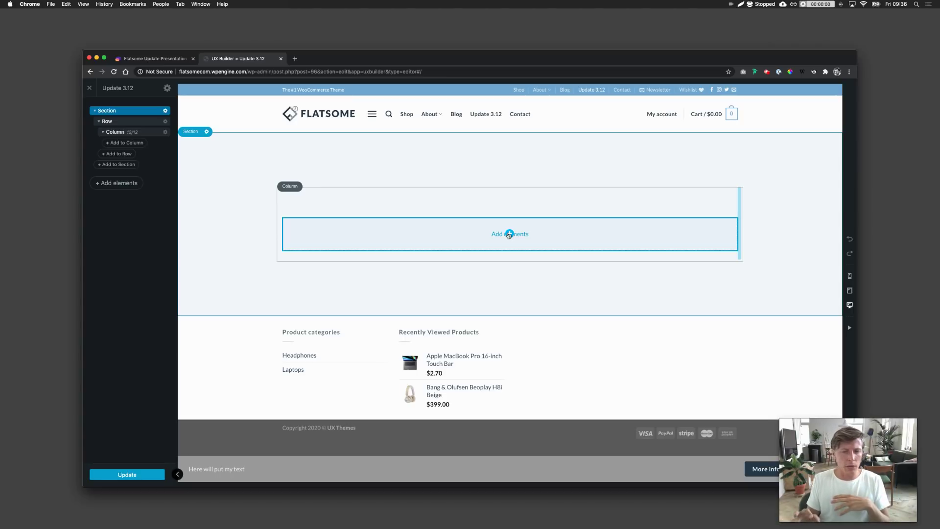
click(509, 234)
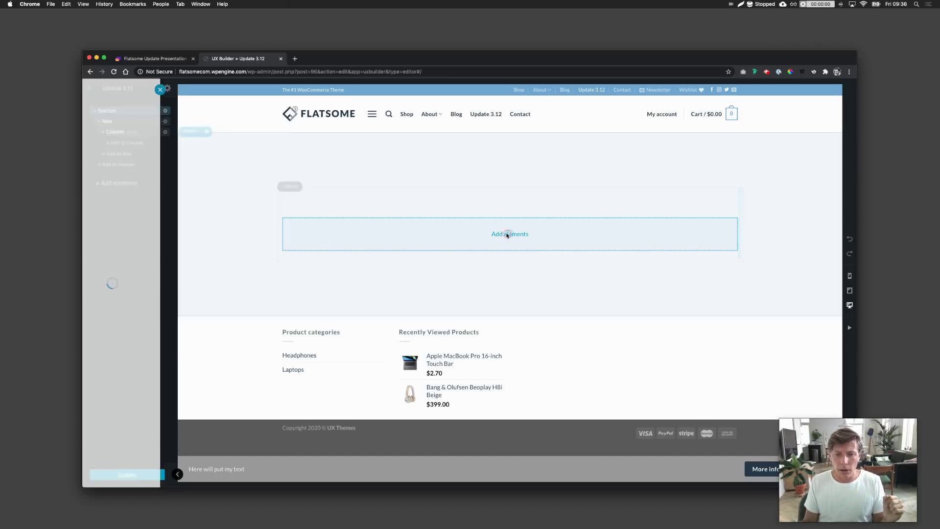
text(stack)
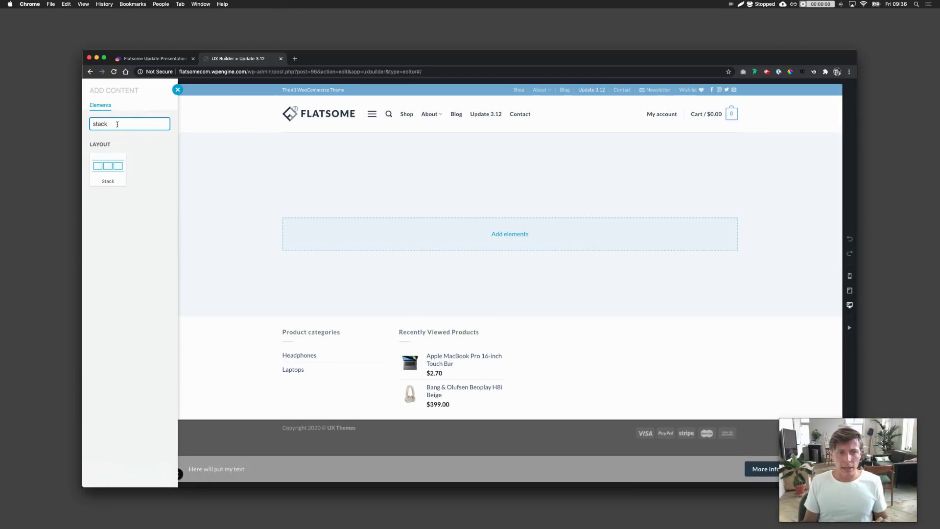
drag(108, 167, 309, 181)
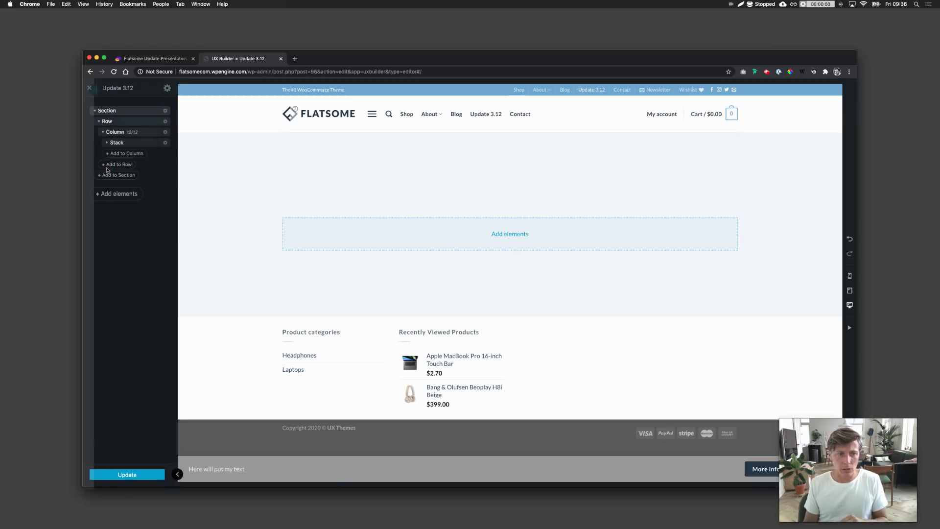
click(90, 106)
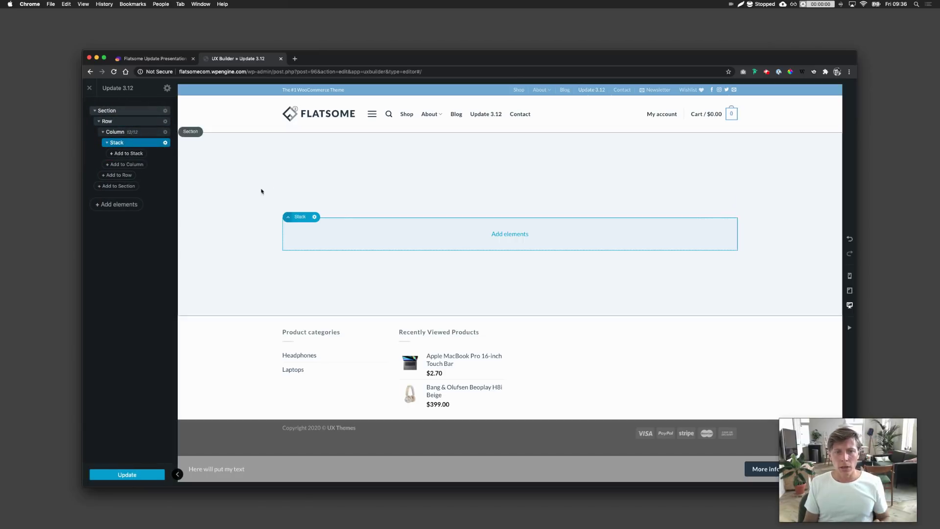
Add a Text element inside the stack with its default text and duplicate it until there are five
click(511, 235)
text(te)
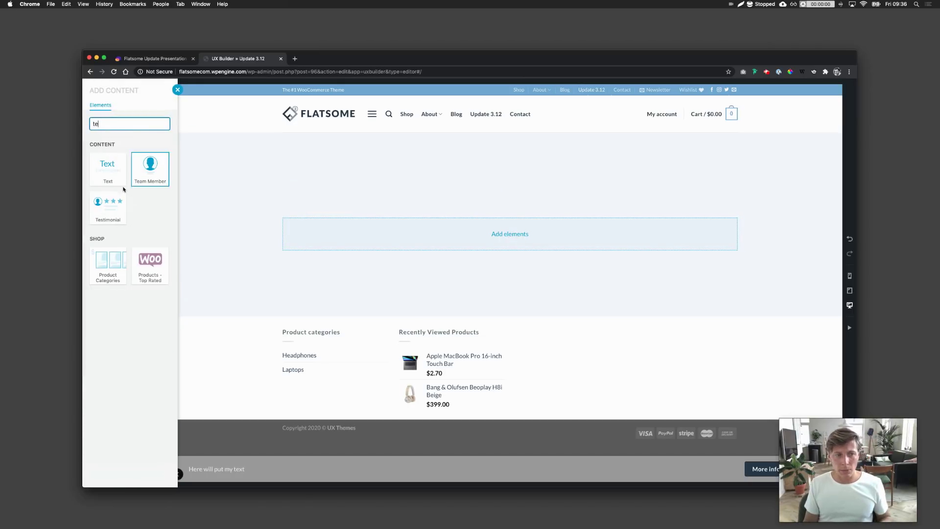
click(152, 172)
click(384, 237)
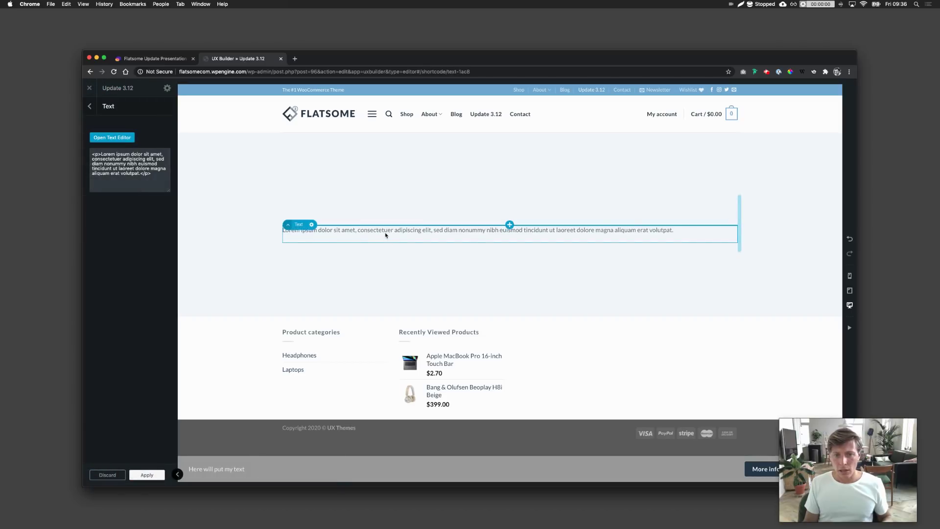
key(Escape)
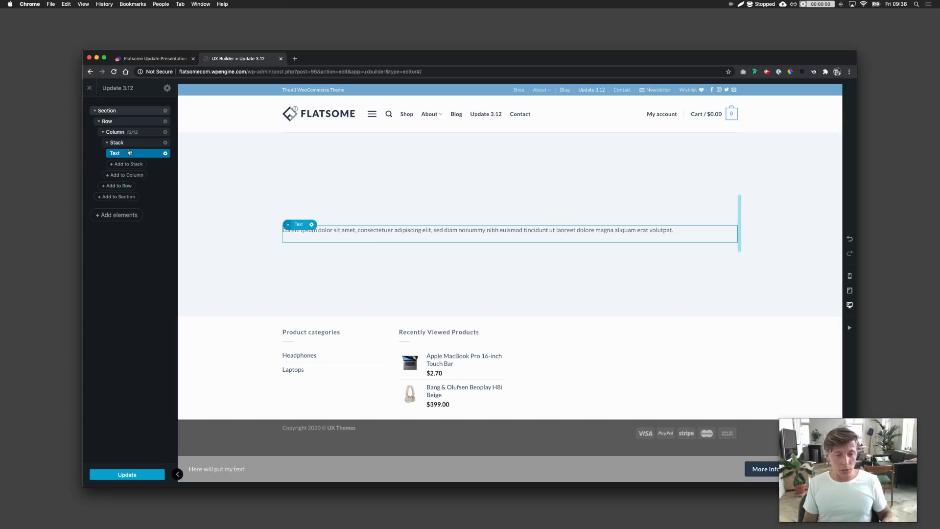
drag(133, 152, 152, 165)
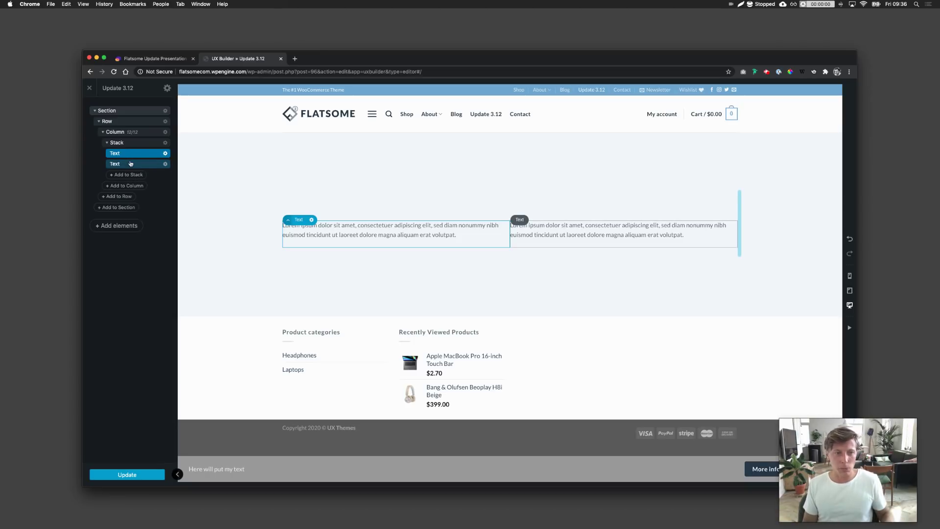
drag(132, 163, 149, 196)
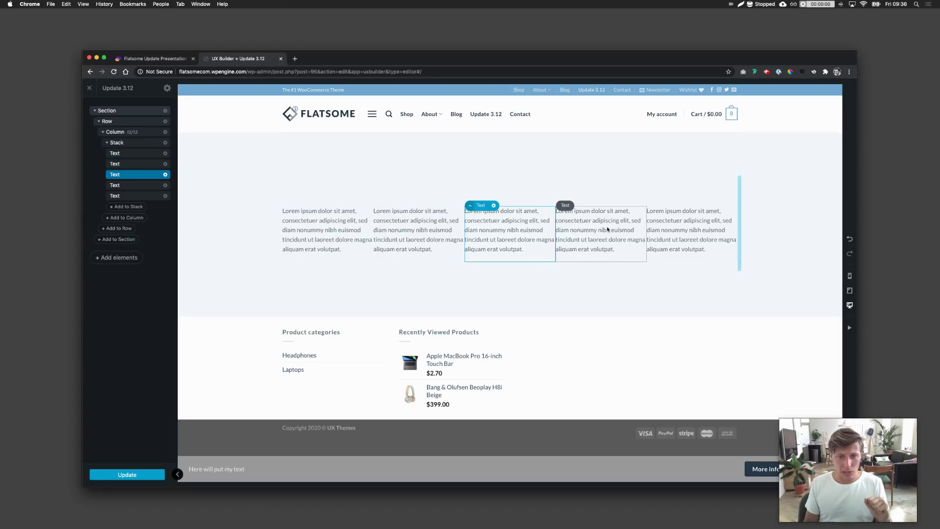
Delete three of the text elements from the stack, keeping two
right_click(687, 223)
click(675, 266)
right_click(673, 236)
click(674, 277)
right_click(607, 237)
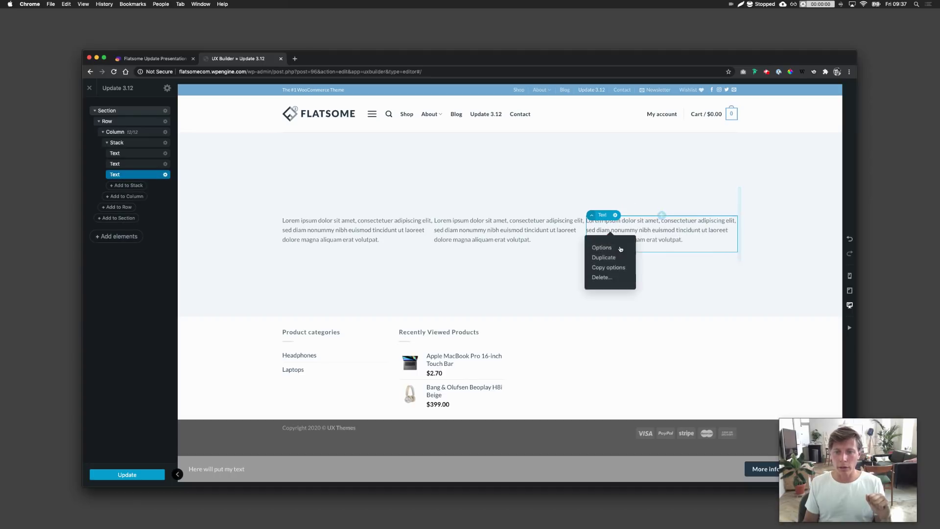
click(605, 277)
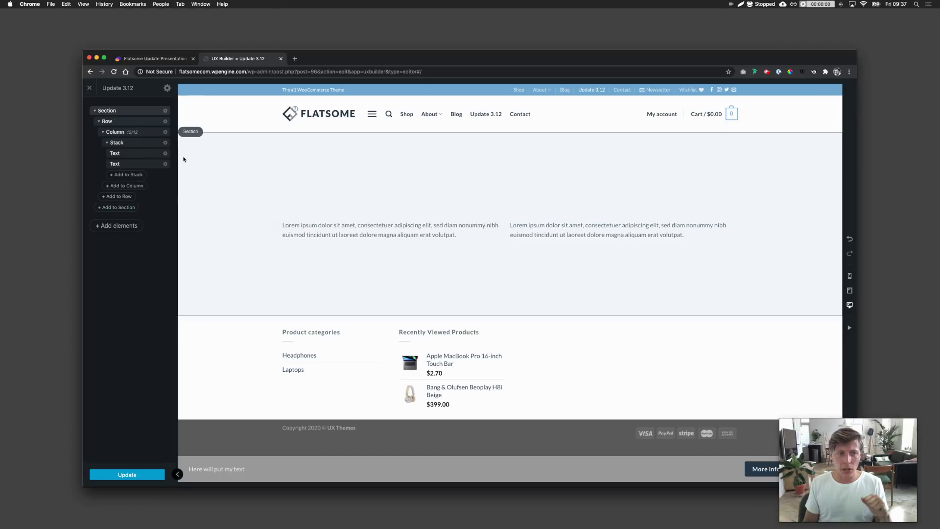
Open the stack's options, try the Vertical direction and set it back to Horizontal
click(146, 143)
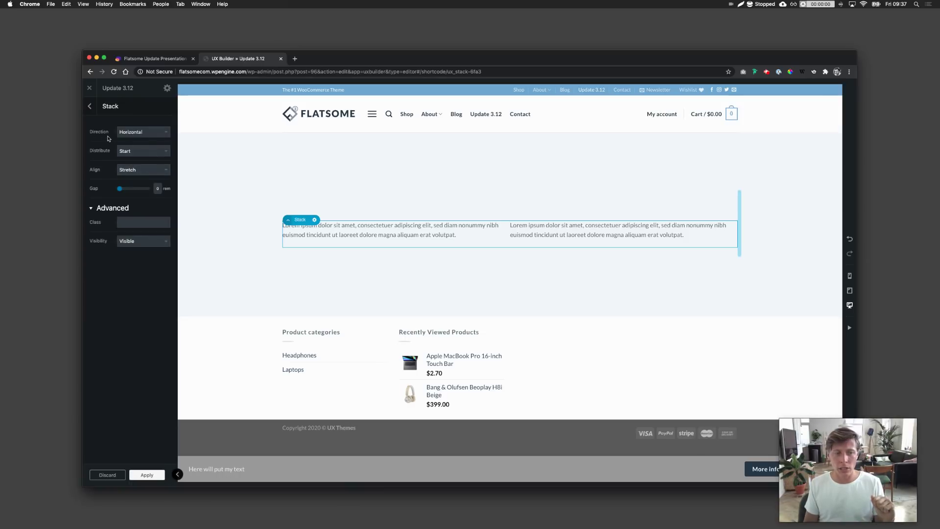
click(145, 133)
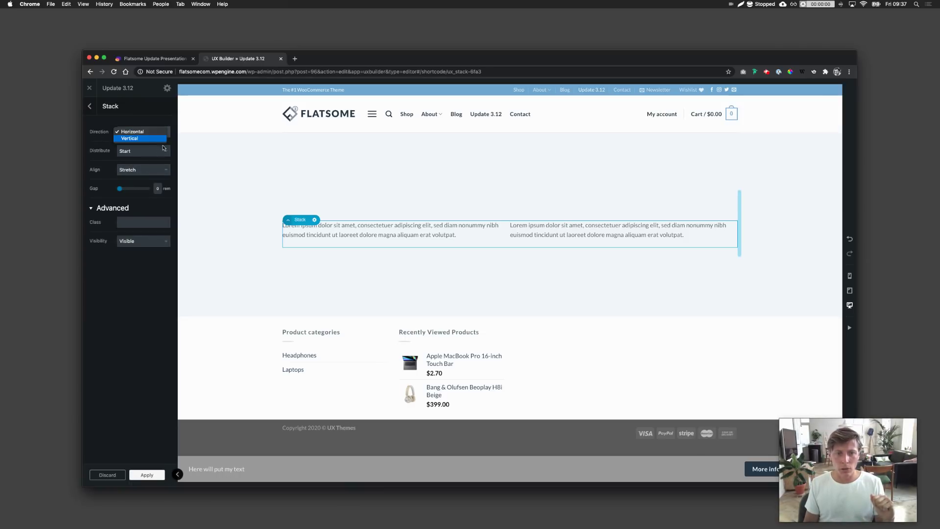
click(140, 138)
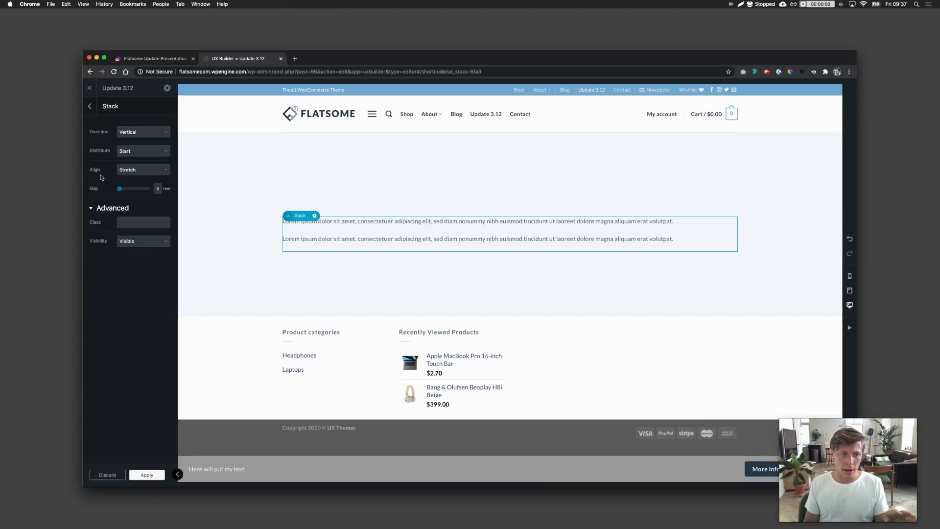
click(143, 132)
click(137, 124)
Try a wider gap on the stack, settle on 1 rem and switch to the tablet preview
drag(120, 188, 135, 192)
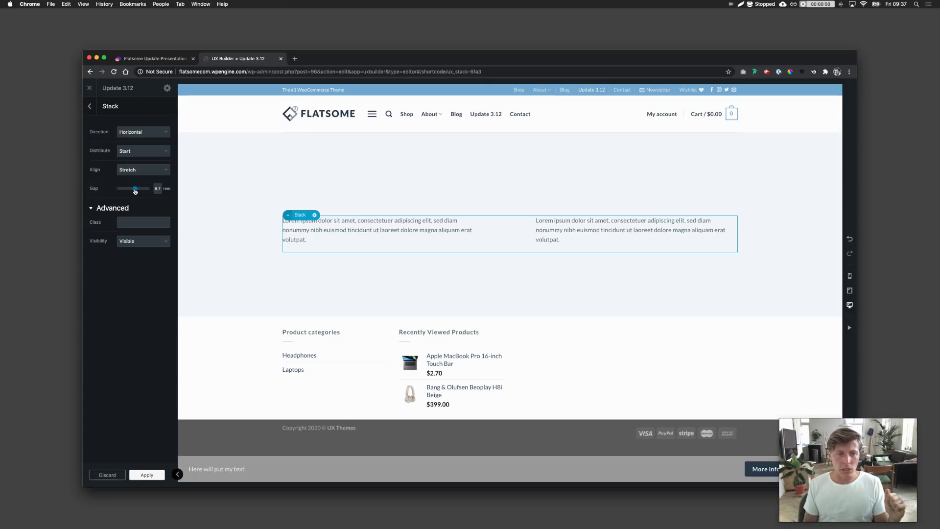
drag(135, 191, 121, 191)
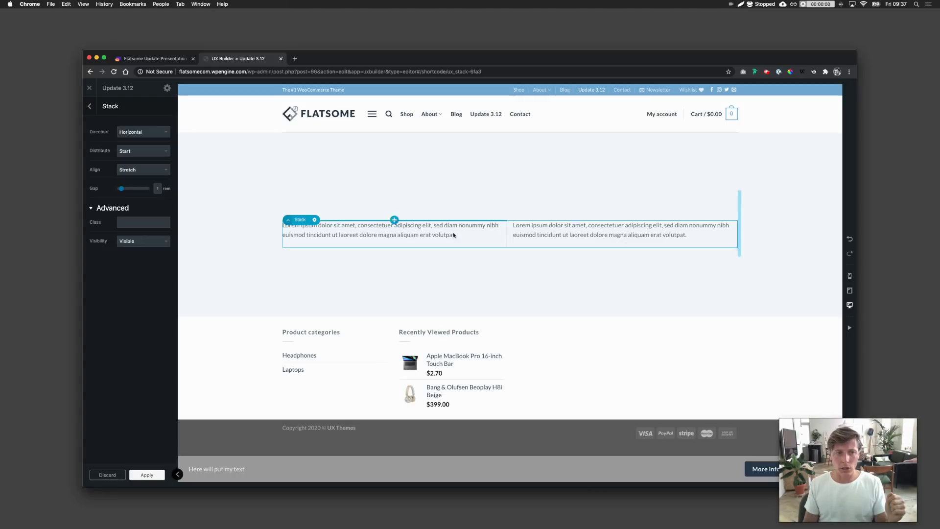
click(850, 292)
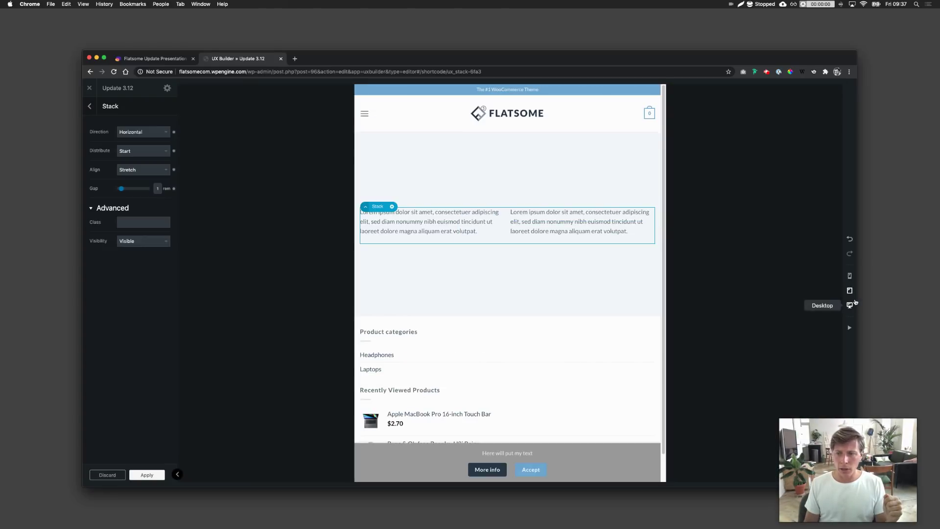
Set the stack's direction to Vertical for the tablet view and Horizontal for the mobile view
click(142, 131)
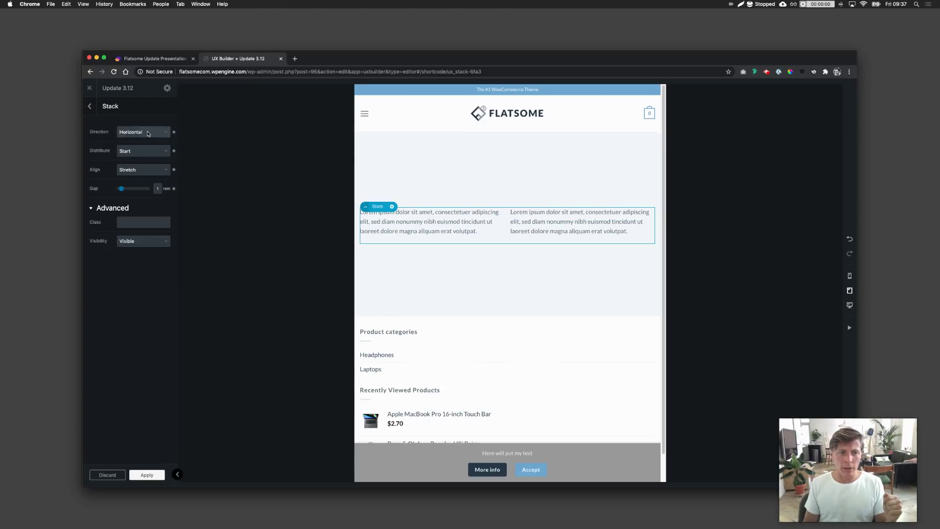
click(129, 139)
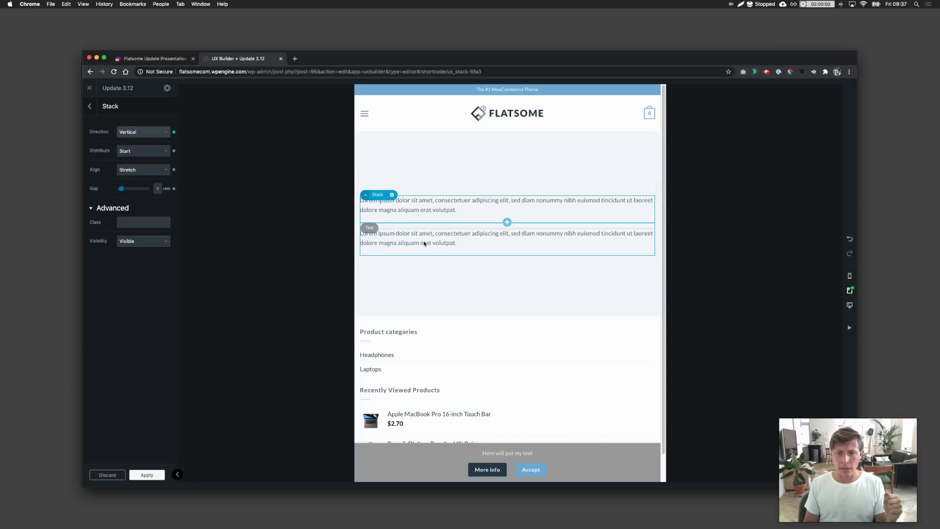
click(850, 277)
click(149, 131)
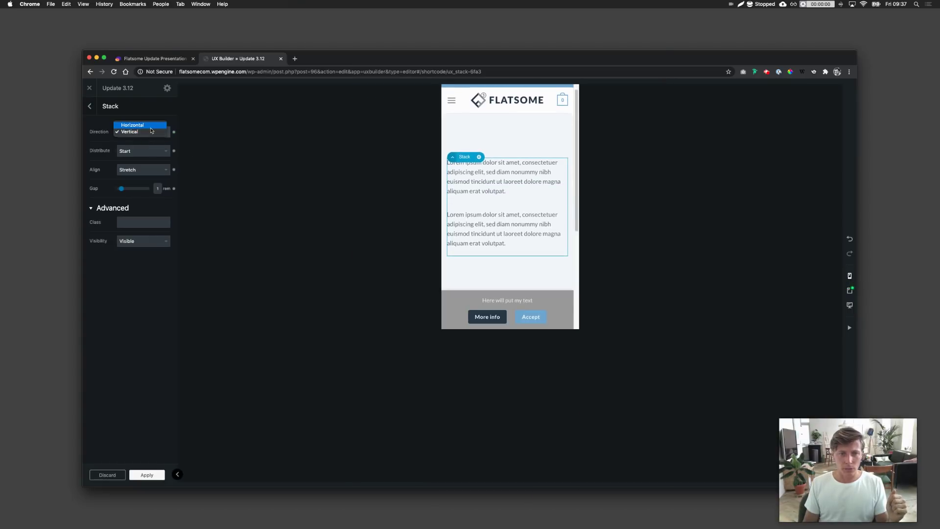
click(147, 126)
Compare the stack in tablet and desktop previews, widen its tablet gap to 6.7 rem and return to the desktop preview
click(849, 291)
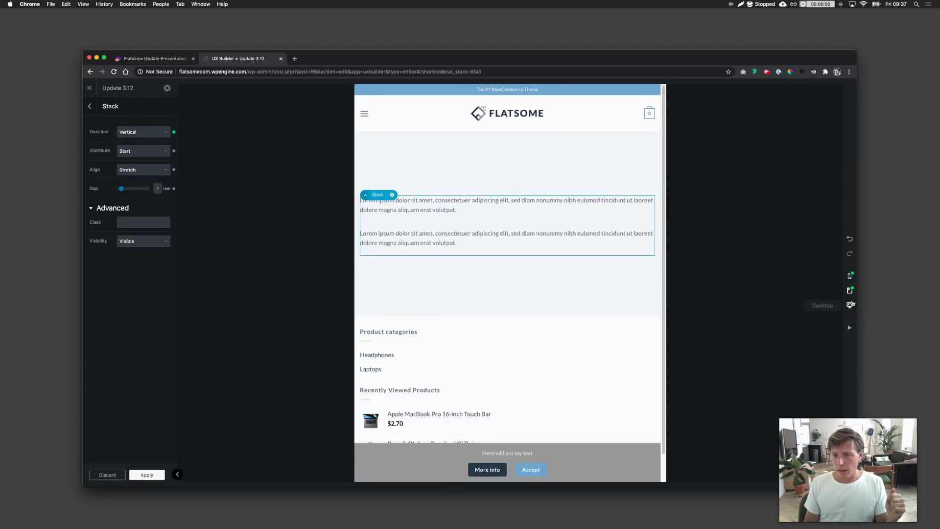
click(849, 305)
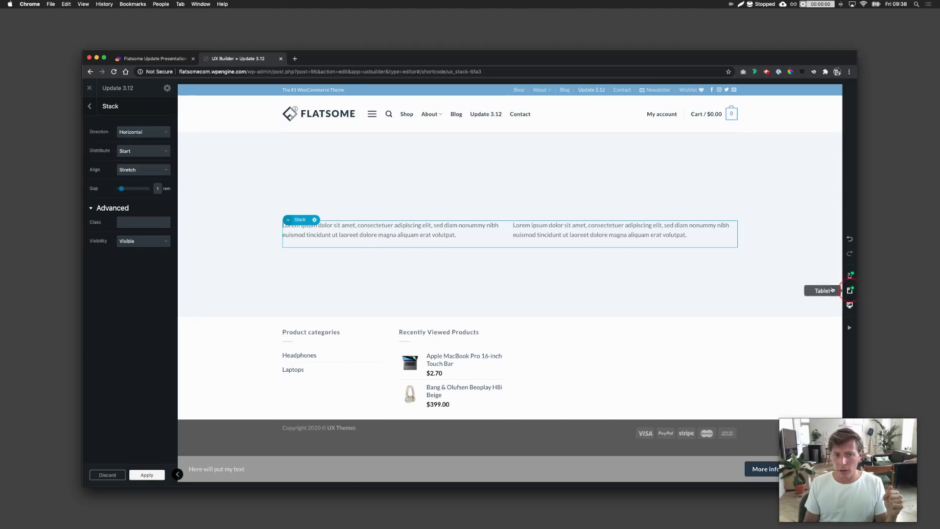
click(849, 290)
drag(122, 191, 132, 191)
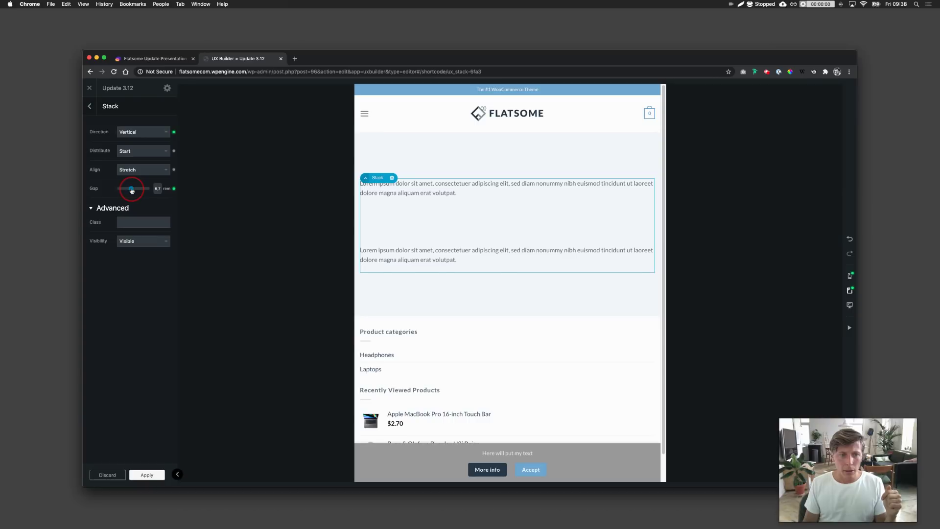
click(849, 305)
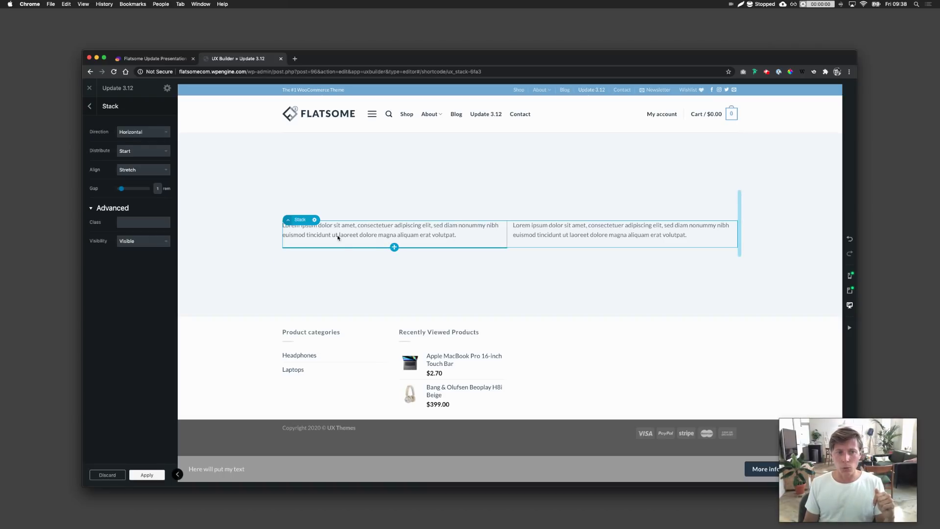
Leave the stack's options, save the page and switch to the Flatsome 3.12.0 feature checklist
click(90, 106)
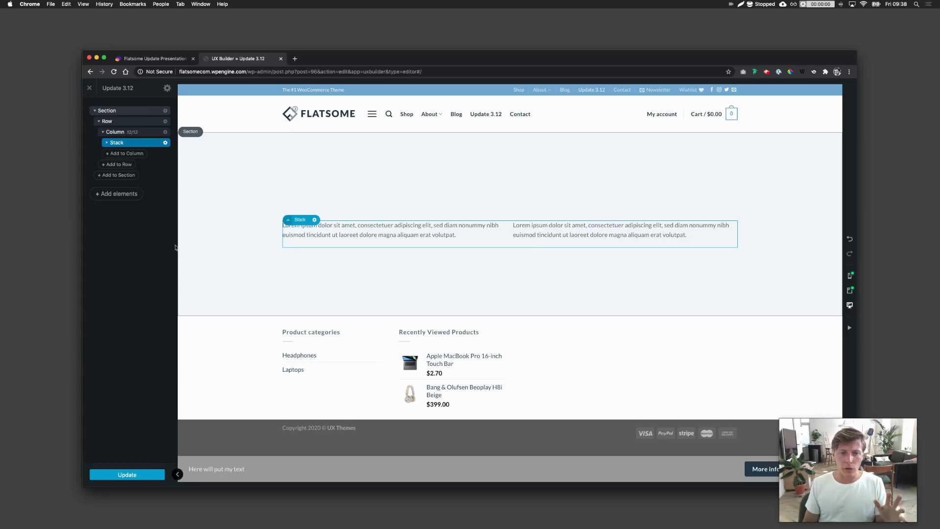
click(133, 473)
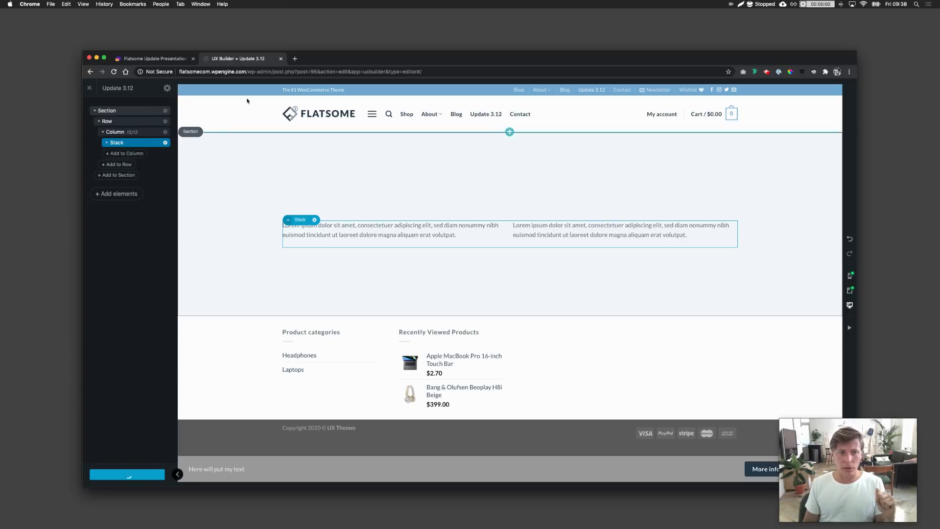
click(154, 60)
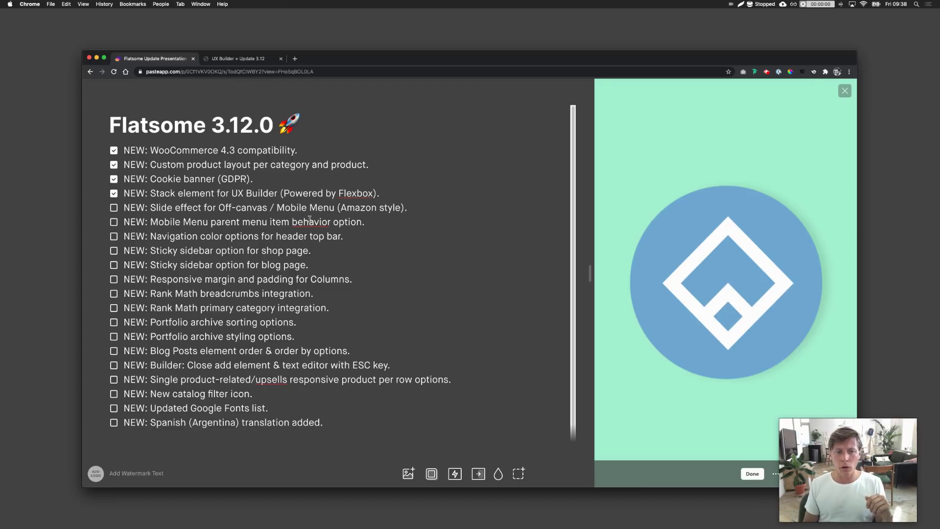
On the Update 3.12 page, examine the off-canvas menu's slide effect by repeatedly entering and leaving the About submenu, and close the menu
click(246, 59)
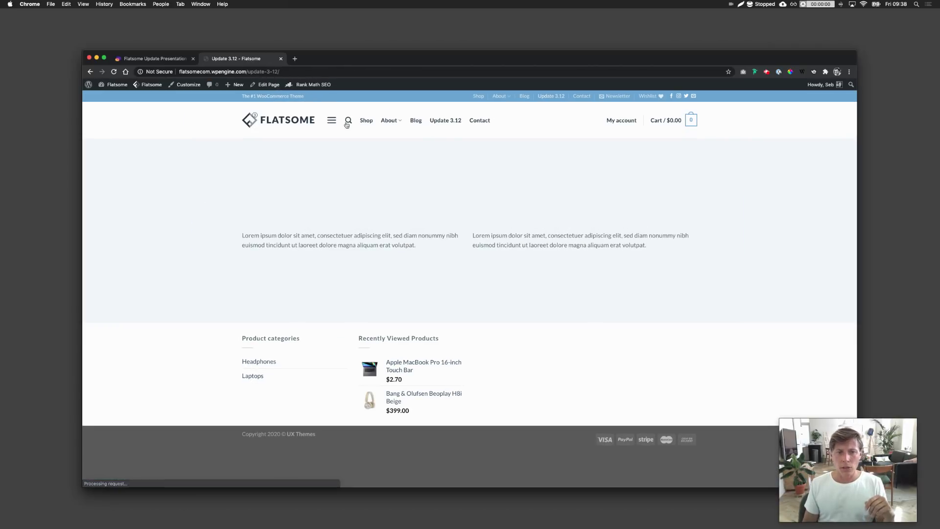
click(335, 126)
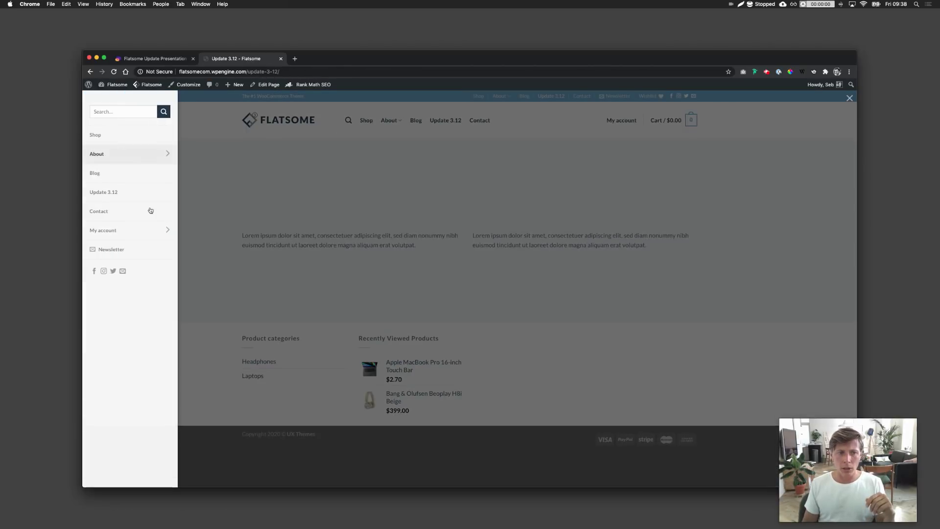
click(167, 155)
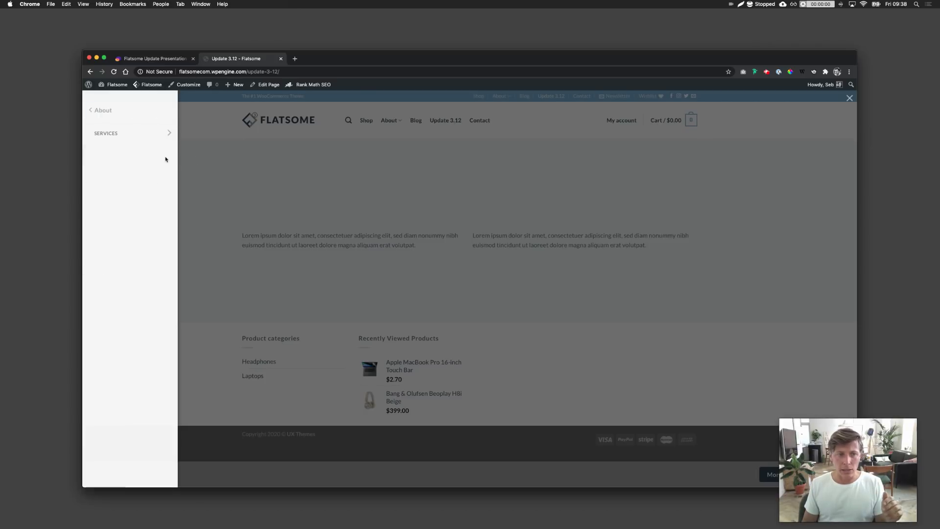
click(93, 110)
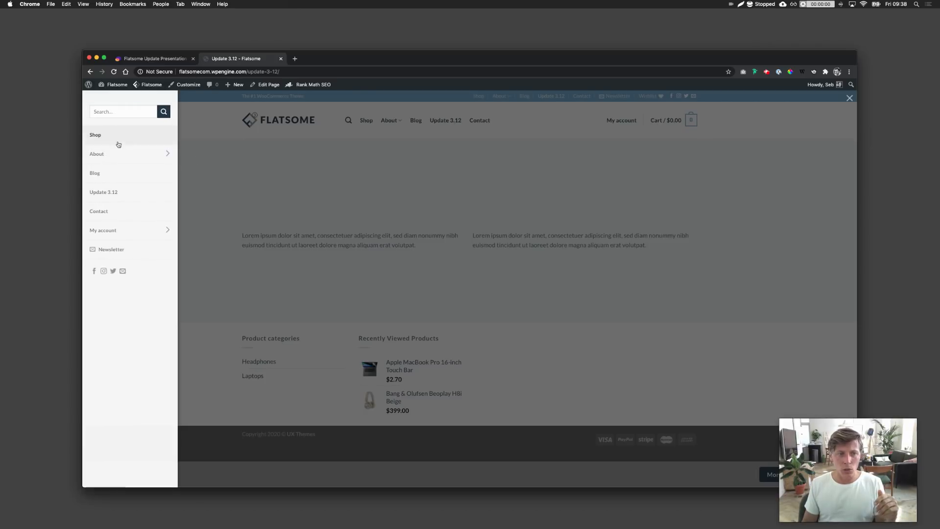
click(160, 161)
click(93, 109)
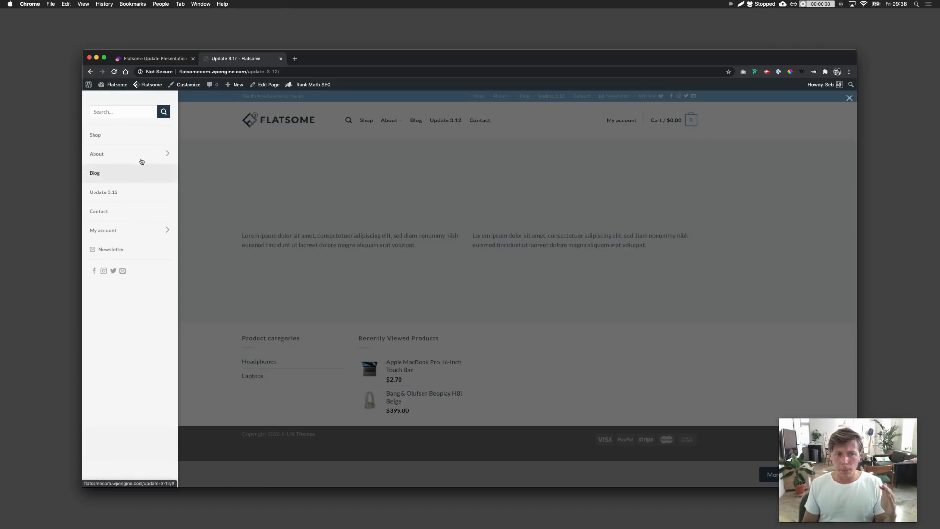
click(160, 162)
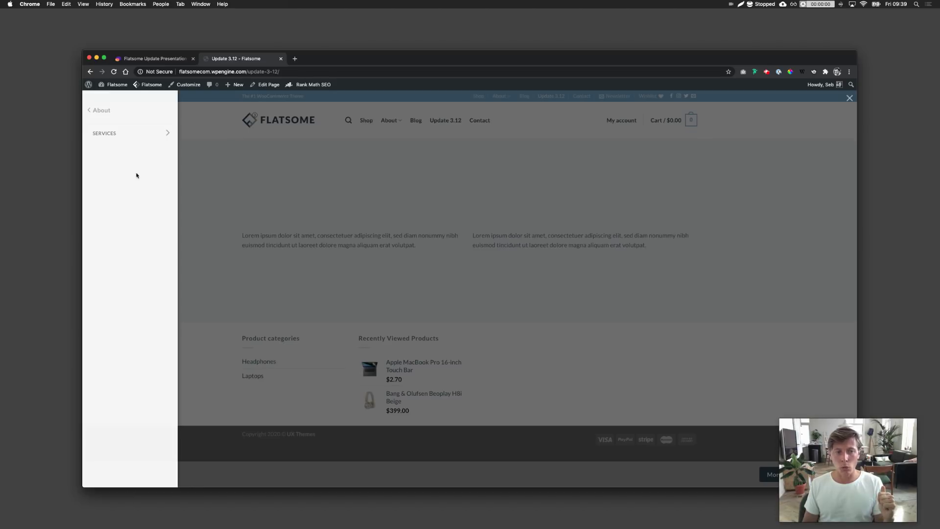
click(118, 111)
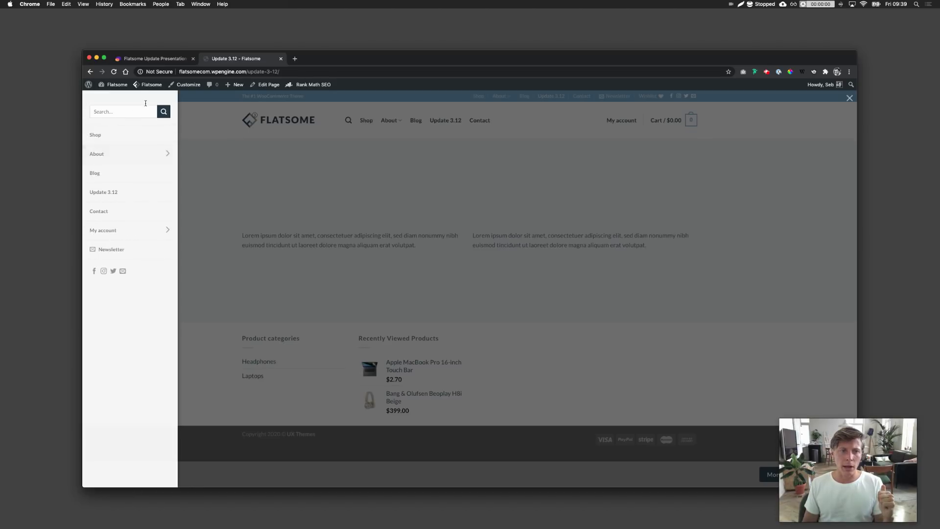
click(245, 131)
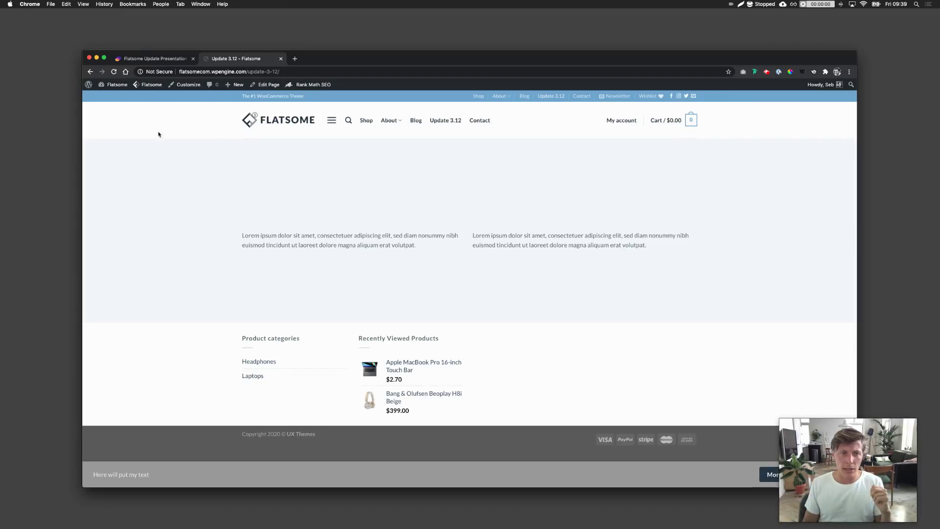
Open the theme's Header Mobile options, set the submenu effect to Accordion and publish the change
mouse_move(149, 90)
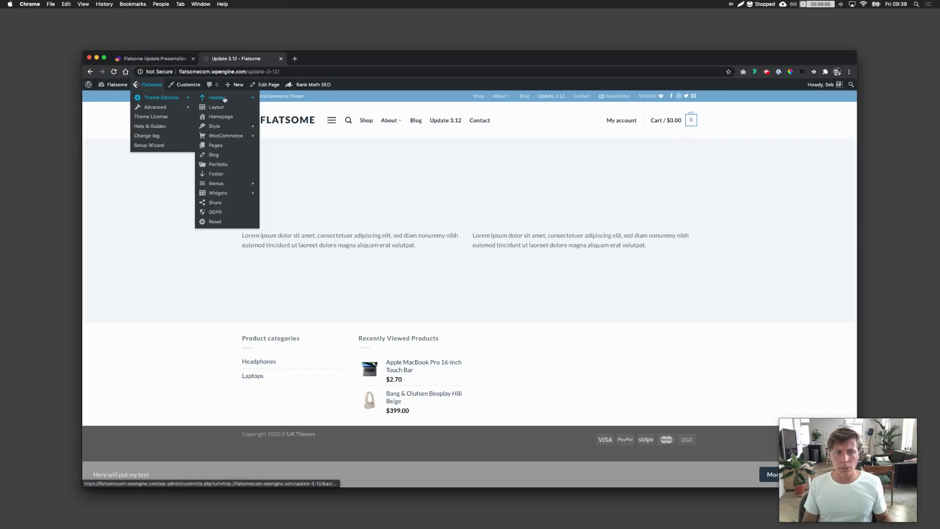
mouse_move(220, 98)
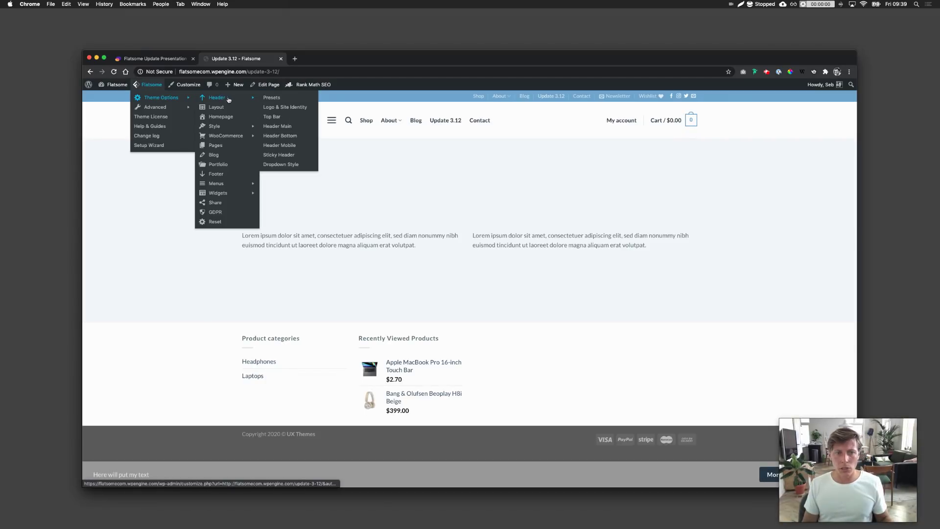
click(289, 146)
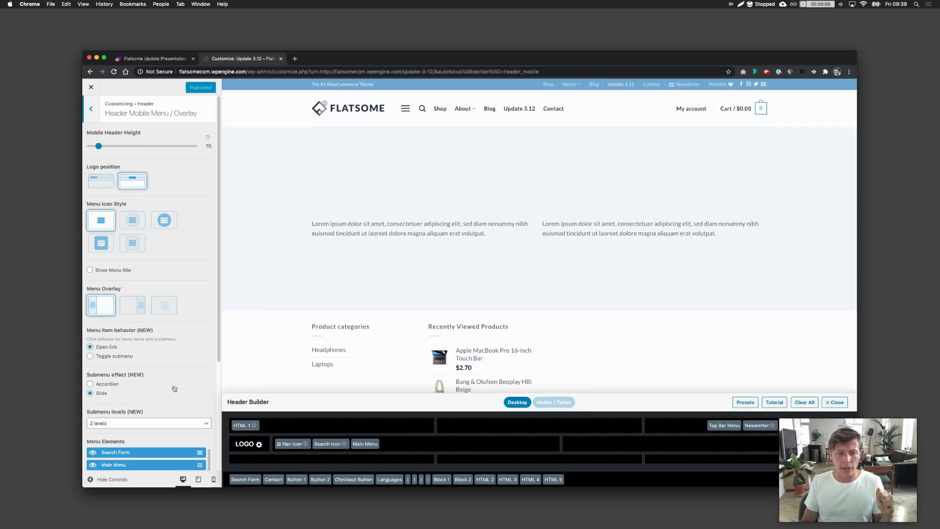
scroll(186, 388, down, 2)
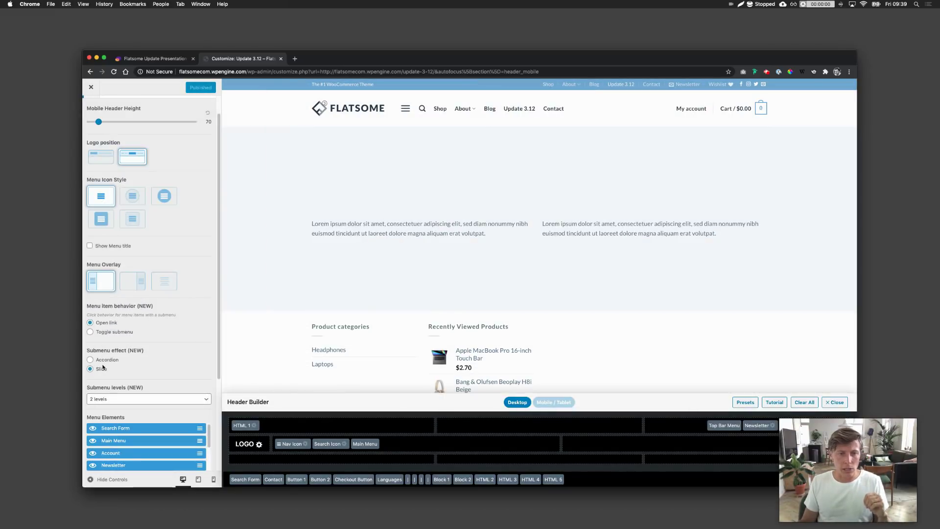
click(91, 361)
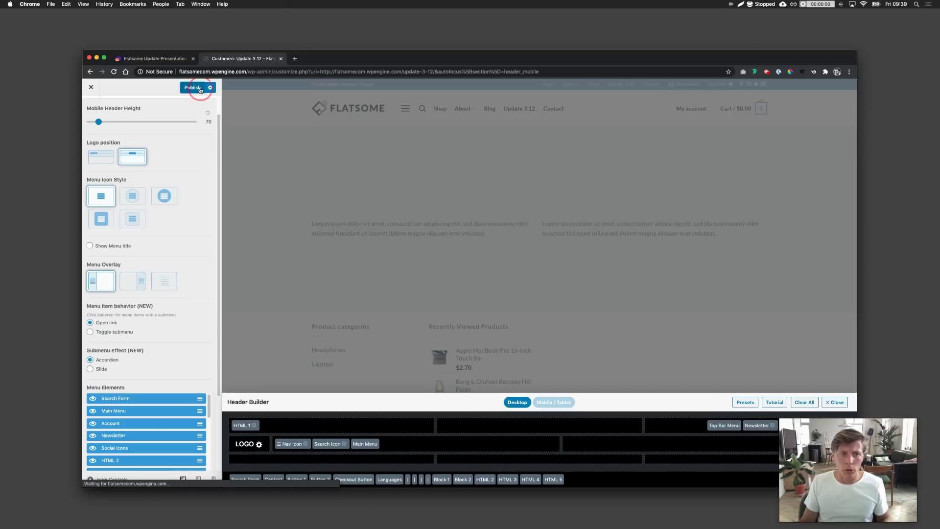
Load the site's home page in a new browser tab and expand the About and My account submenus in the off-canvas menu
key(super+t)
text(flatsome)
key(Down)
key(Down)
key(Down)
key(Return)
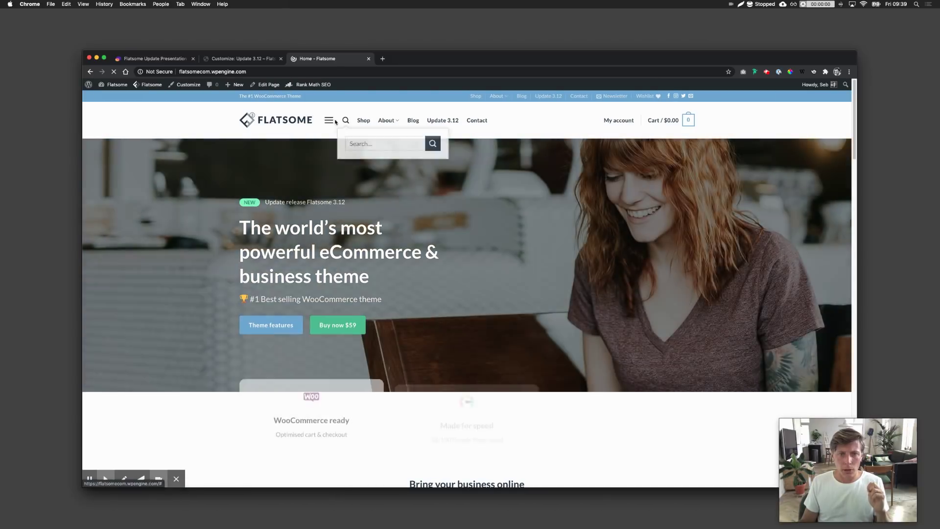
click(331, 121)
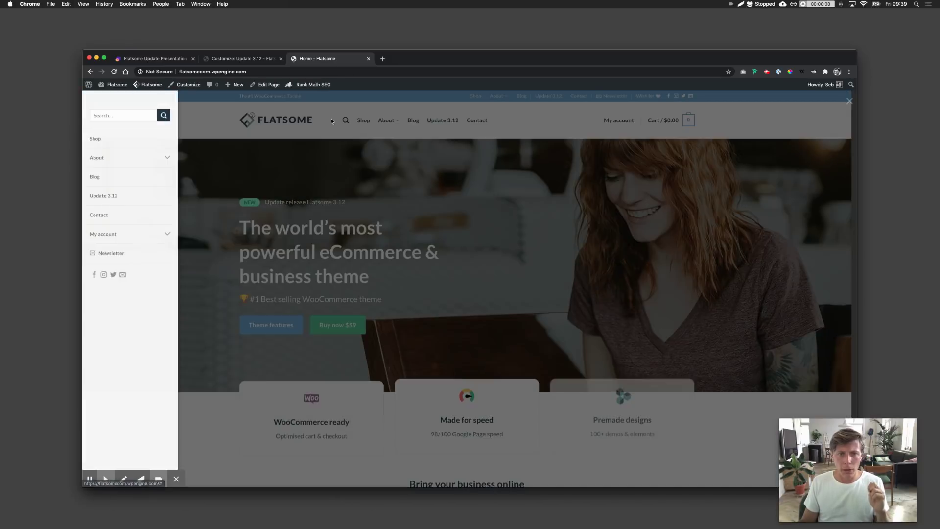
click(167, 157)
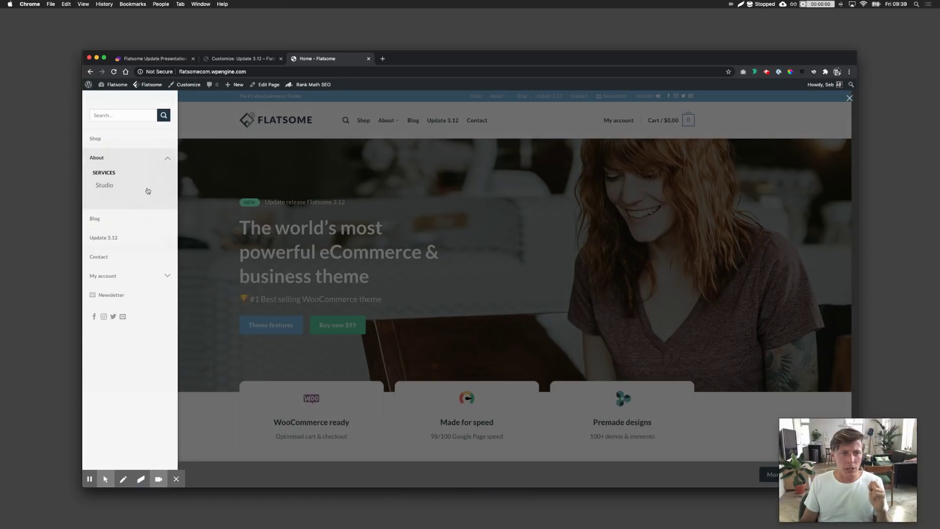
click(172, 275)
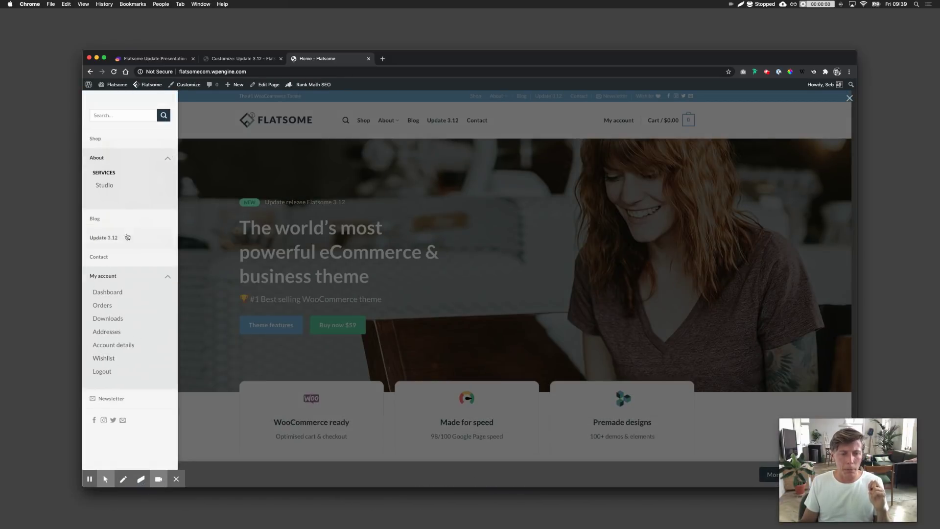
Set the submenu effect back to Slide, publish it and check the About and Services submenus on the reloaded home page
click(240, 59)
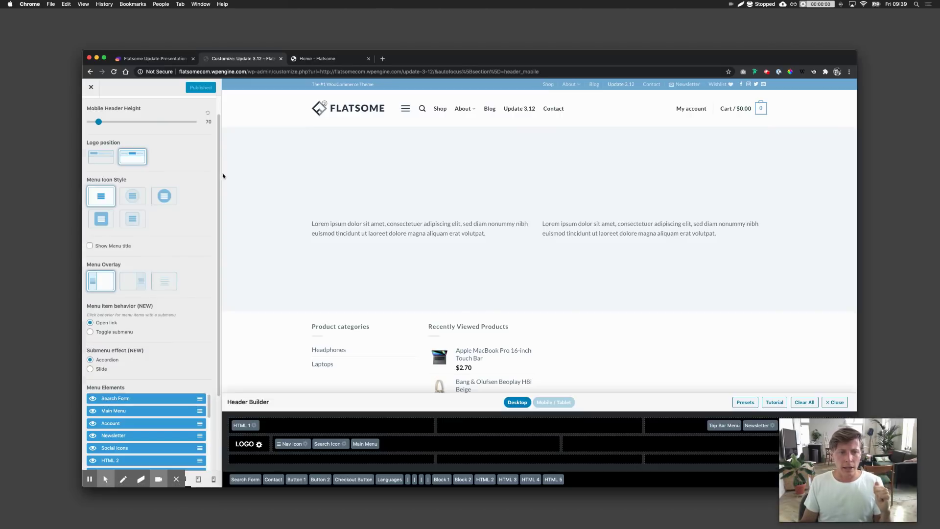
click(93, 368)
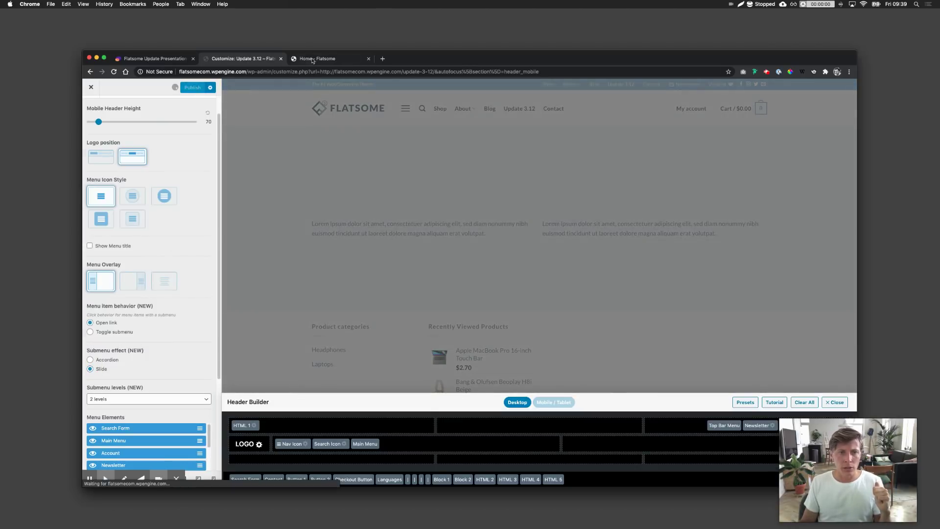
click(313, 59)
click(355, 148)
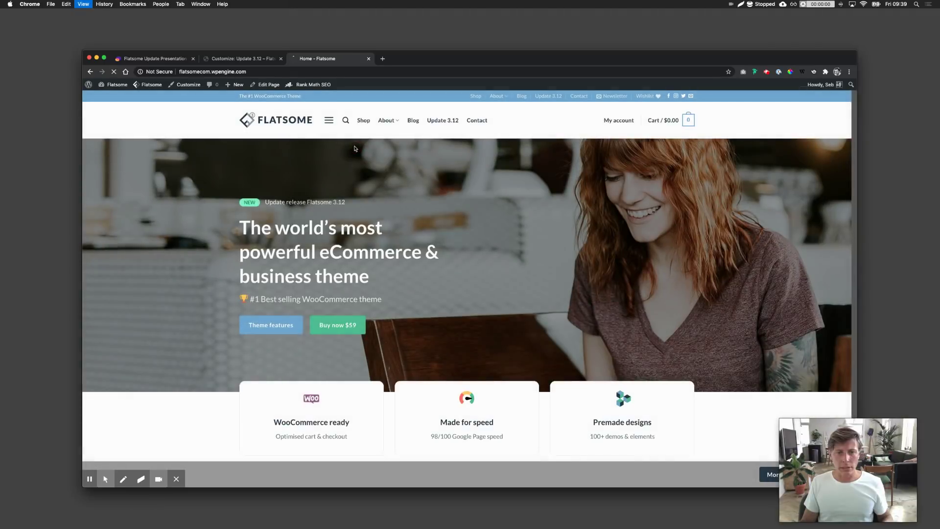
click(322, 129)
click(171, 152)
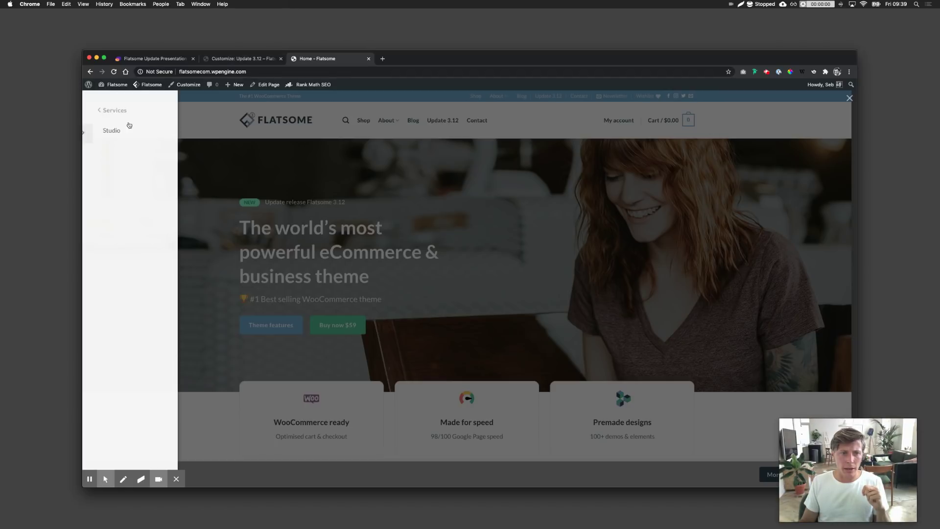
click(93, 110)
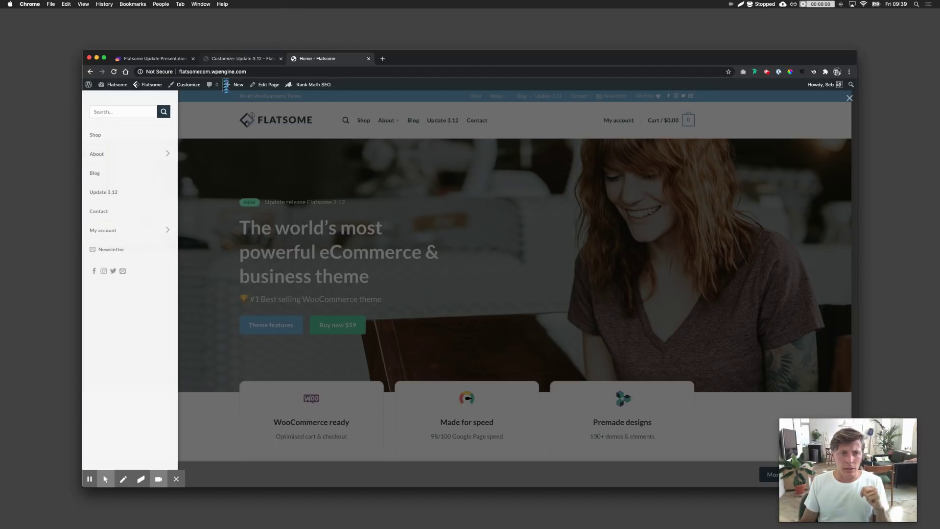
Set the submenu levels to 1 level, publish the change and return to the home page
click(223, 59)
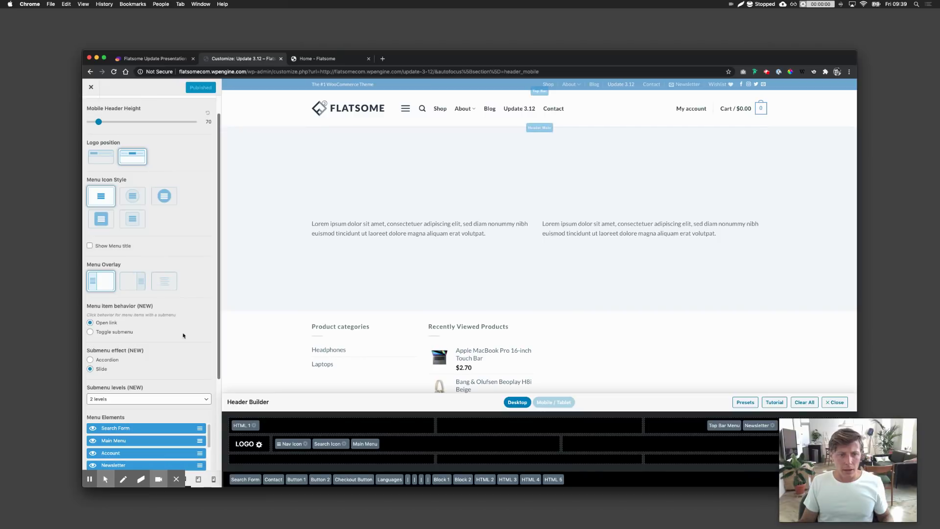
click(126, 401)
click(125, 426)
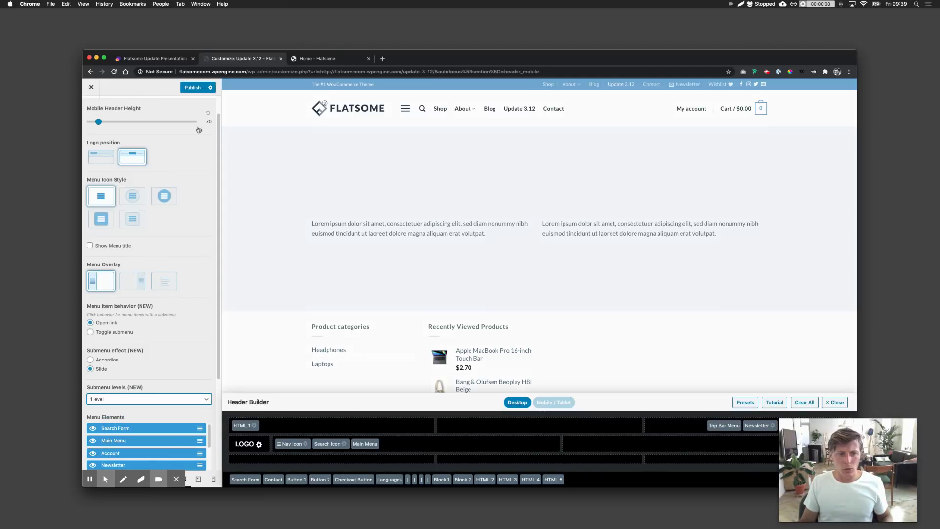
click(308, 61)
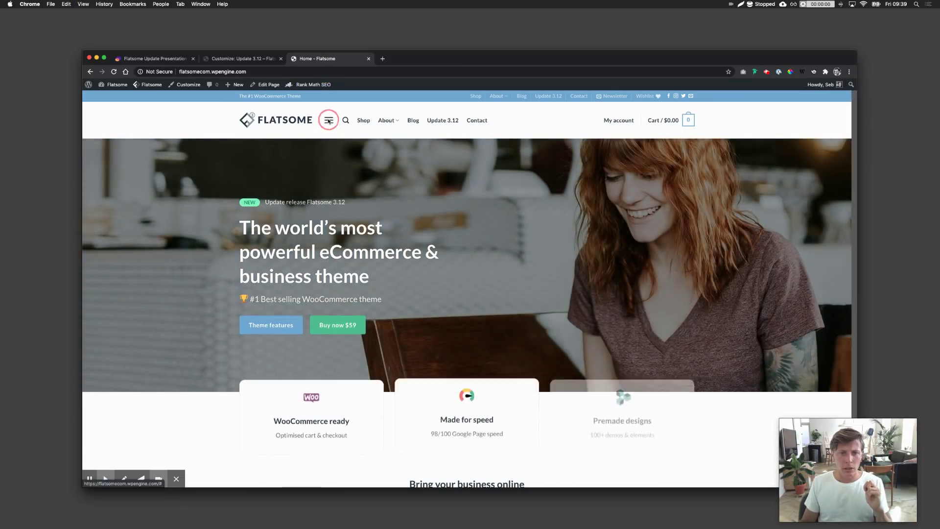
Check the About submenu in the home page's off-canvas menu and close the menu
click(326, 120)
click(167, 153)
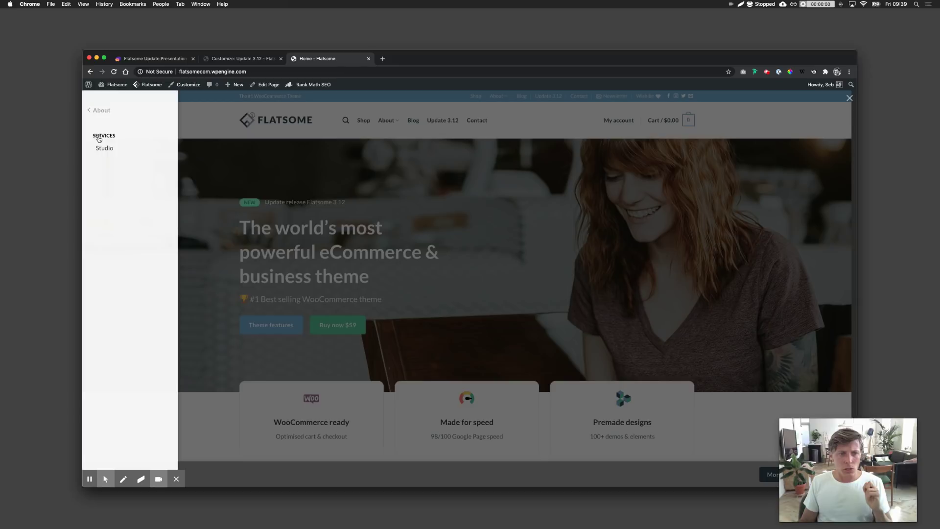
key(super+t)
key(super+w)
click(207, 91)
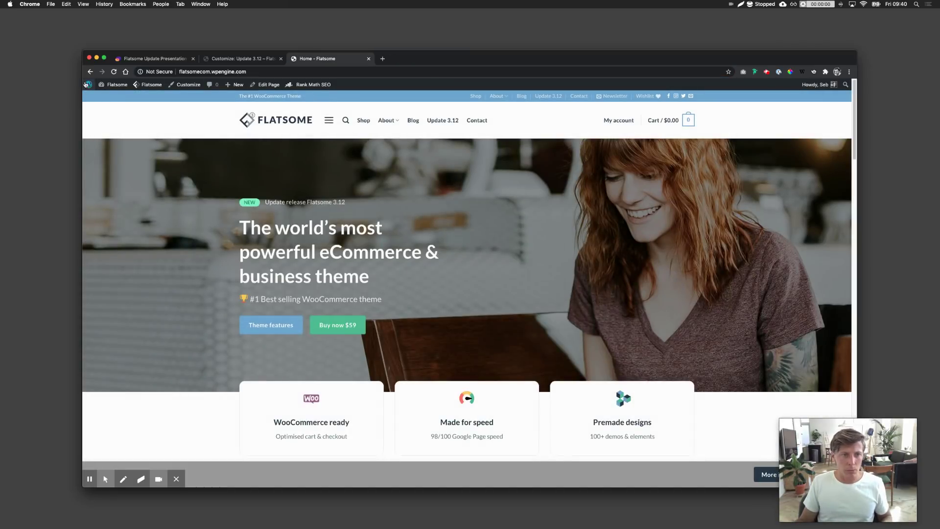
Load the WordPress admin in a new browser tab and open the Menus page under Appearance
super+click(87, 84)
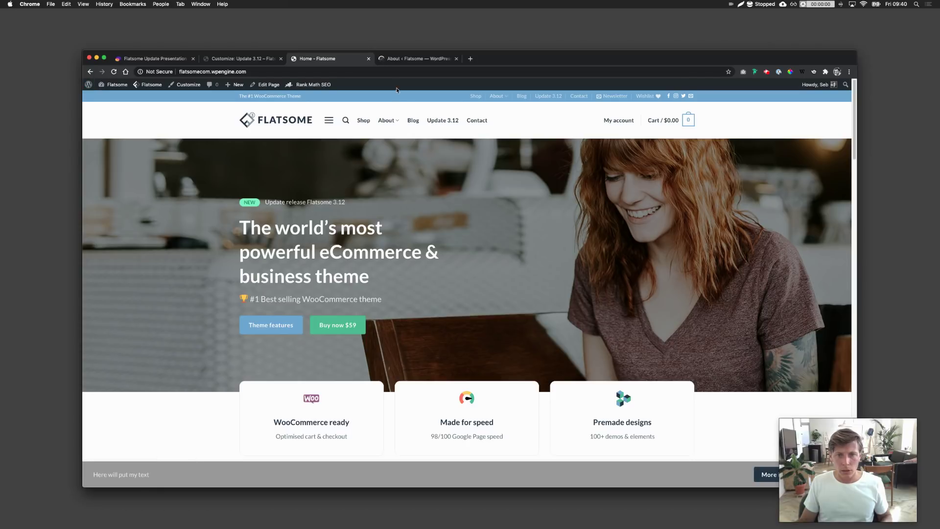
click(406, 58)
mouse_move(119, 279)
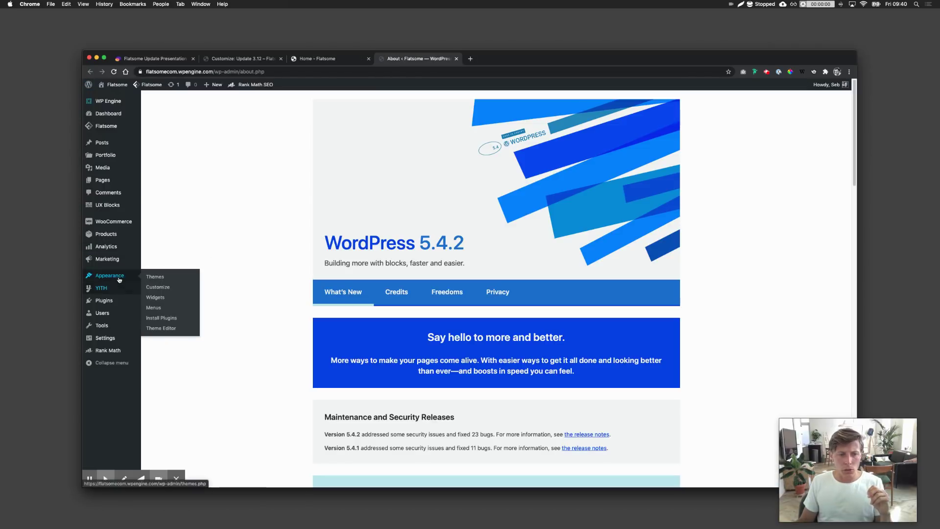
click(153, 307)
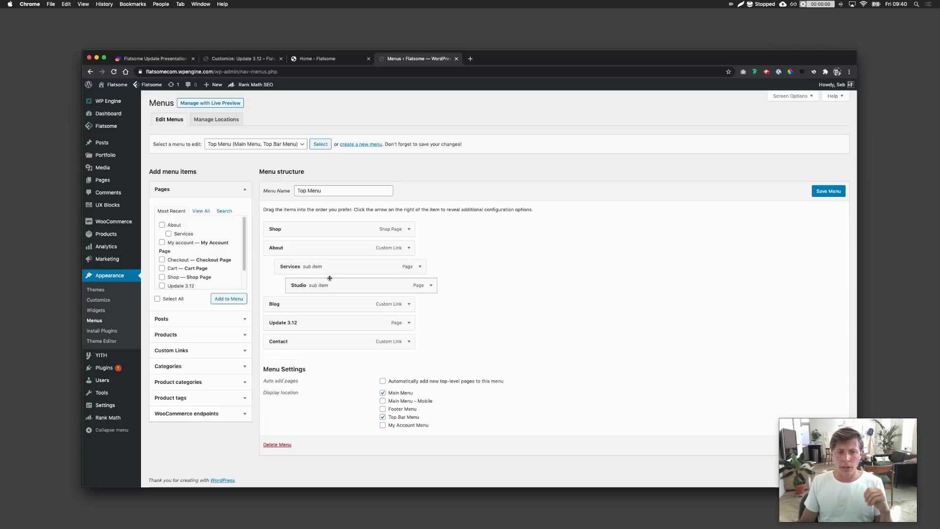
Return to the home page and open the About submenu in the off-canvas menu to compare it with the menu structure
click(323, 60)
click(326, 120)
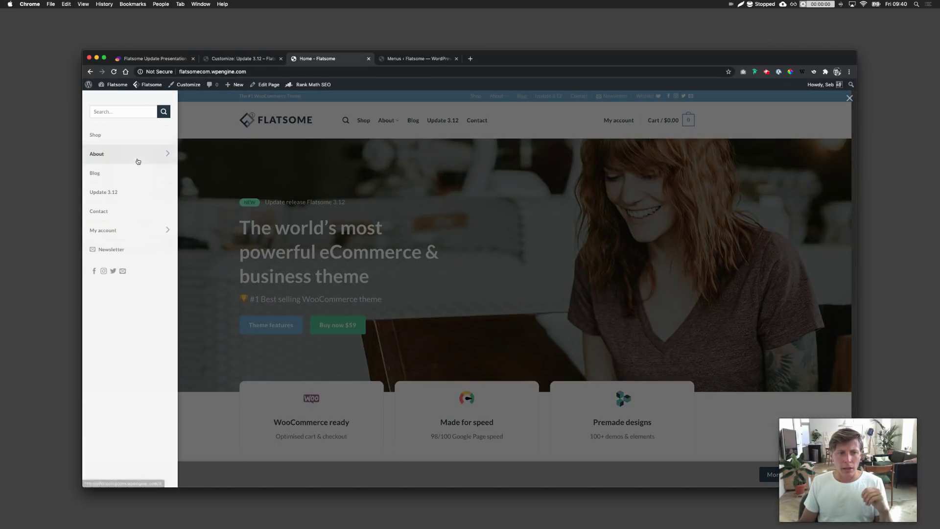
click(136, 155)
click(154, 158)
click(166, 153)
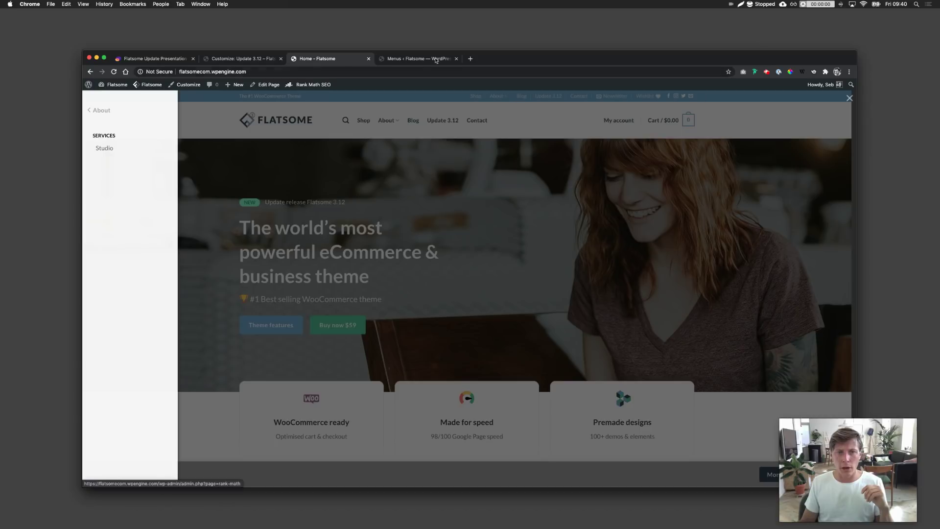
Set the submenu levels to 2 levels in the customizer and publish the change
click(261, 59)
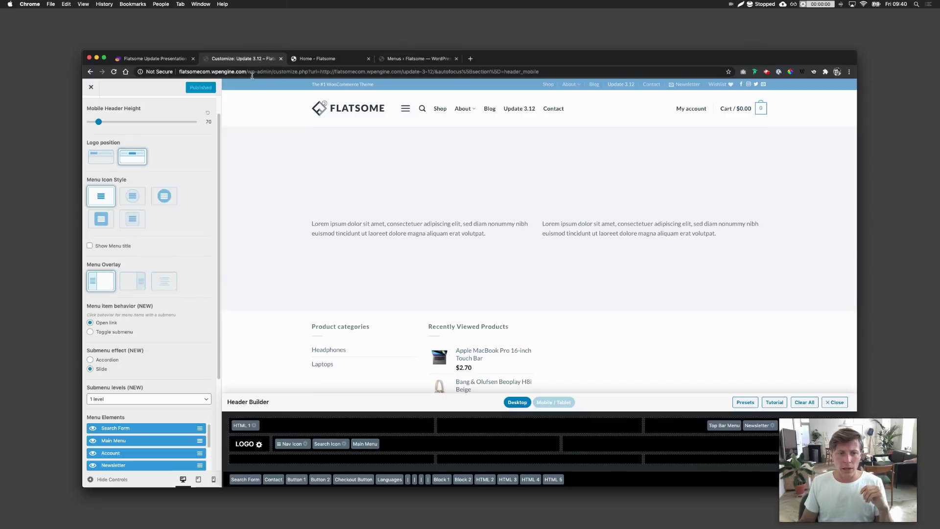
click(143, 399)
click(121, 439)
click(194, 88)
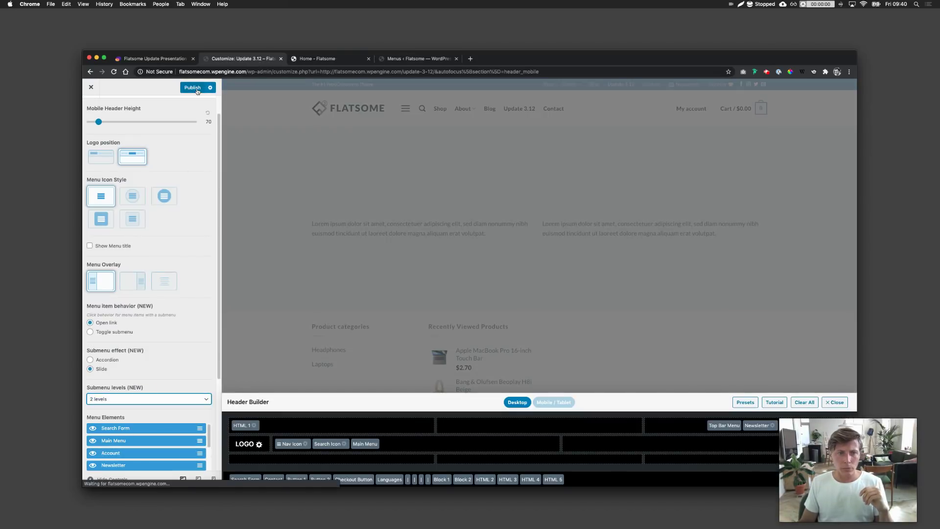
Reload the home page, check the nested About and Services submenus in the off-canvas menu and return to the Flatsome 3.12.0 checklist
click(320, 58)
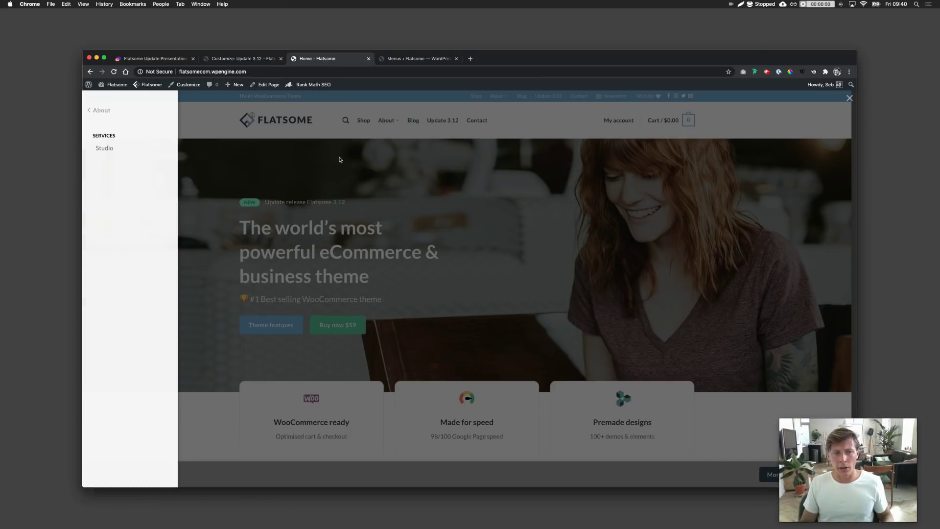
key(super+r)
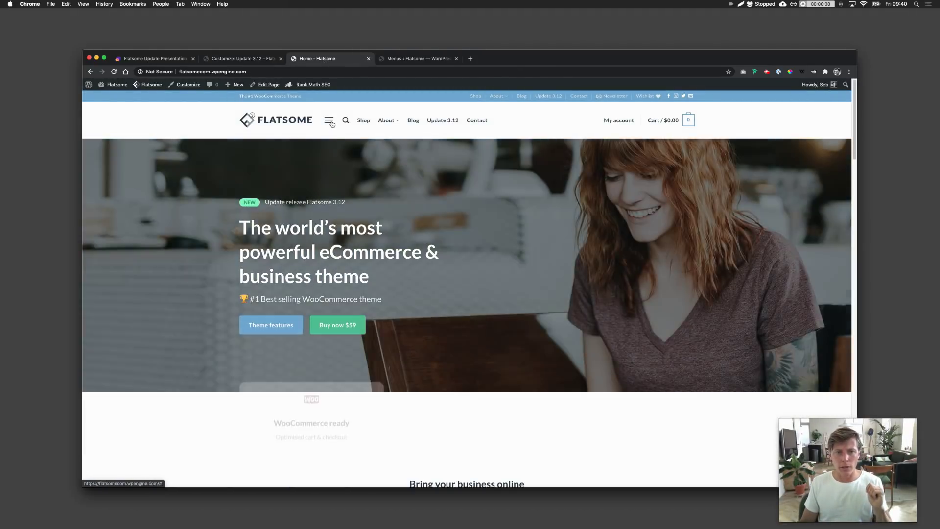
click(328, 120)
click(163, 155)
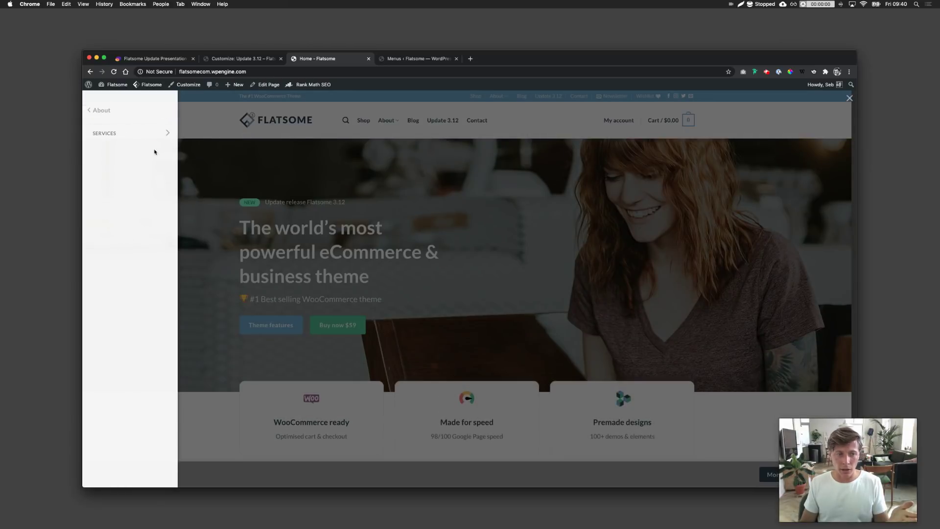
click(165, 133)
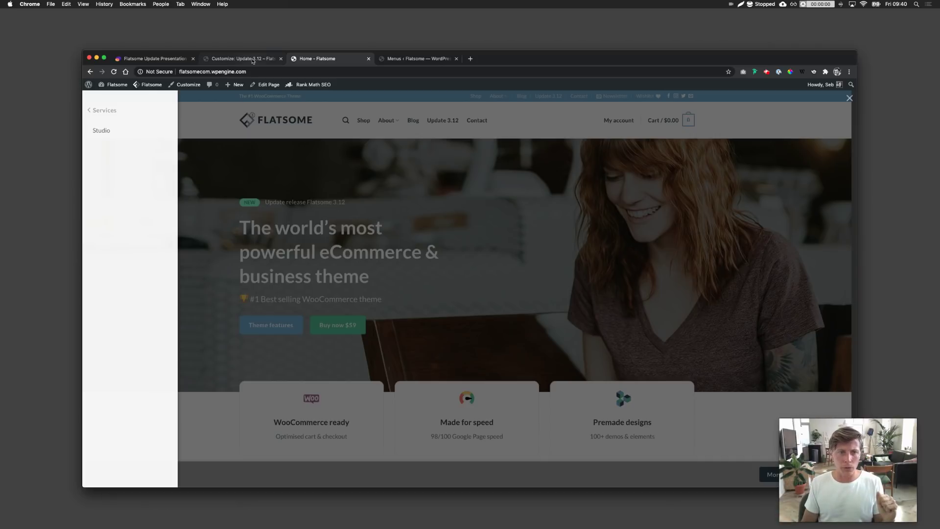
click(103, 110)
click(98, 112)
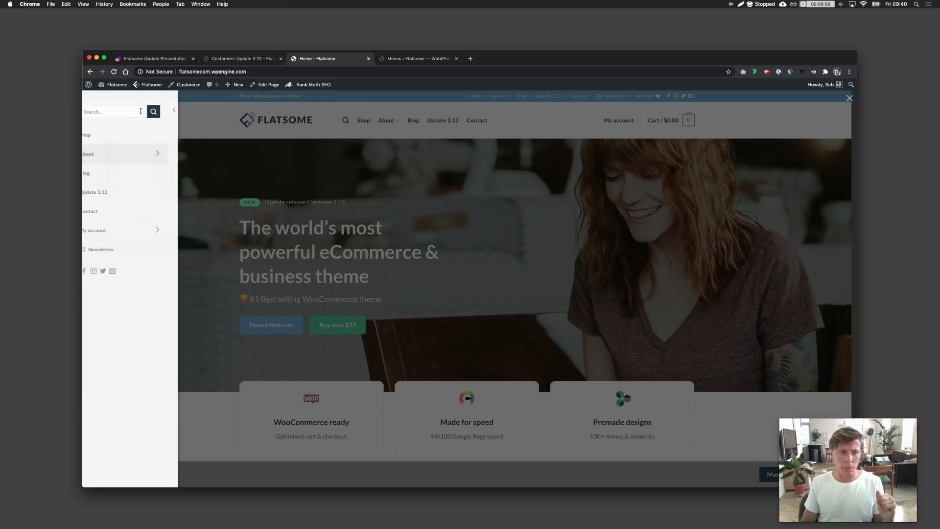
click(247, 59)
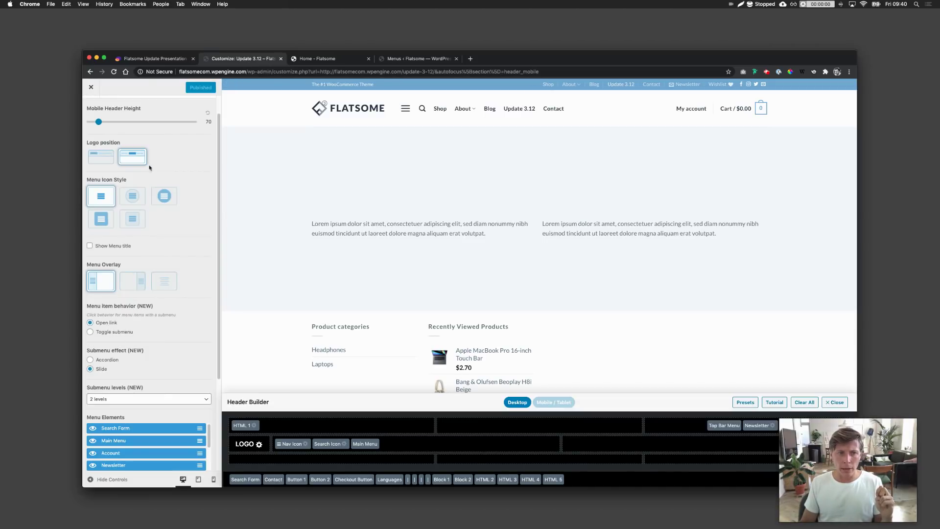
click(146, 59)
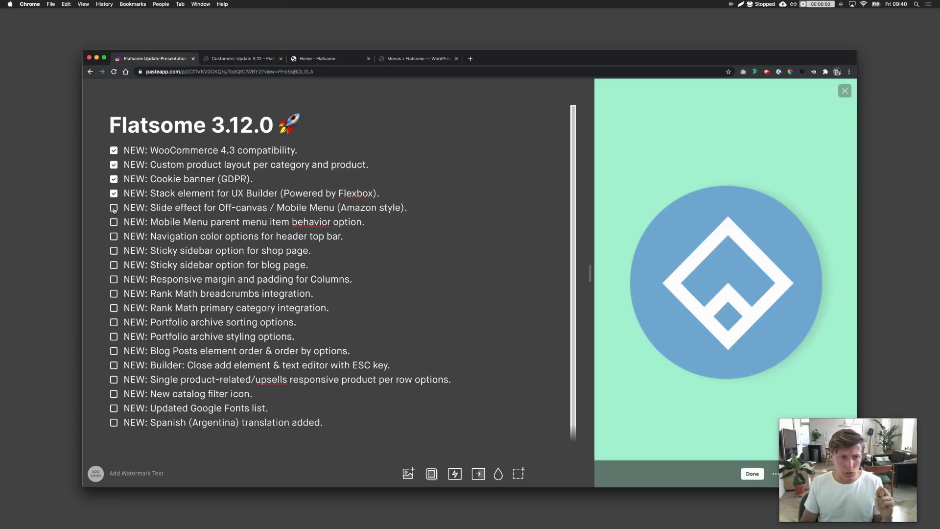
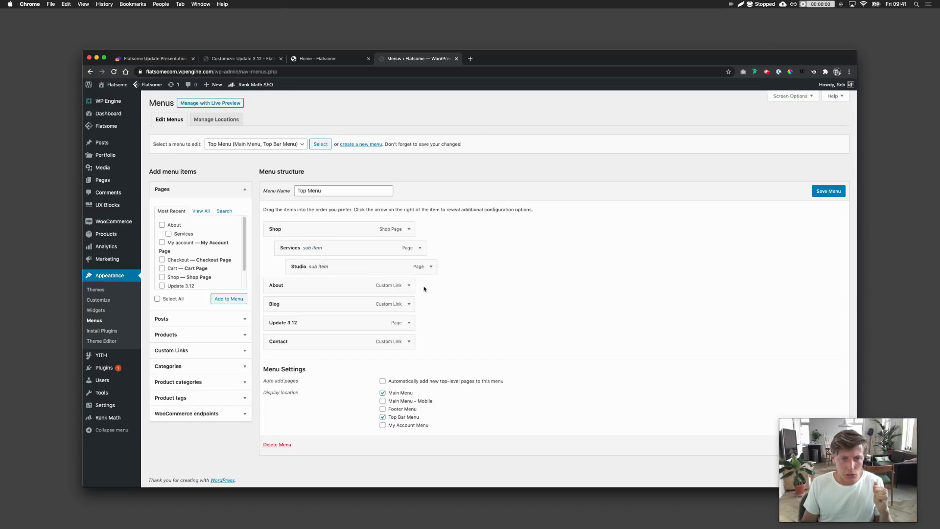
Remove the About item from Top Menu, save the menu and test the Shop link in the home page's off-canvas menu
click(271, 356)
click(824, 194)
click(350, 61)
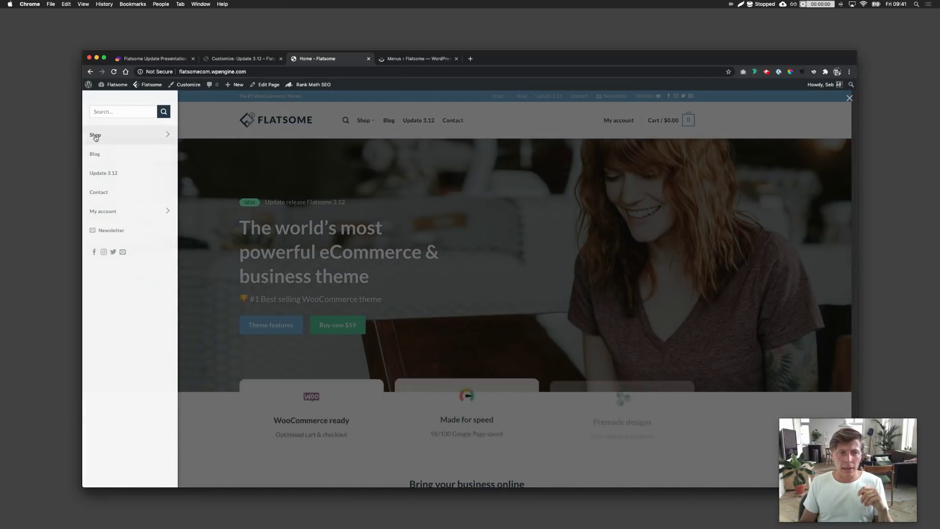
click(96, 136)
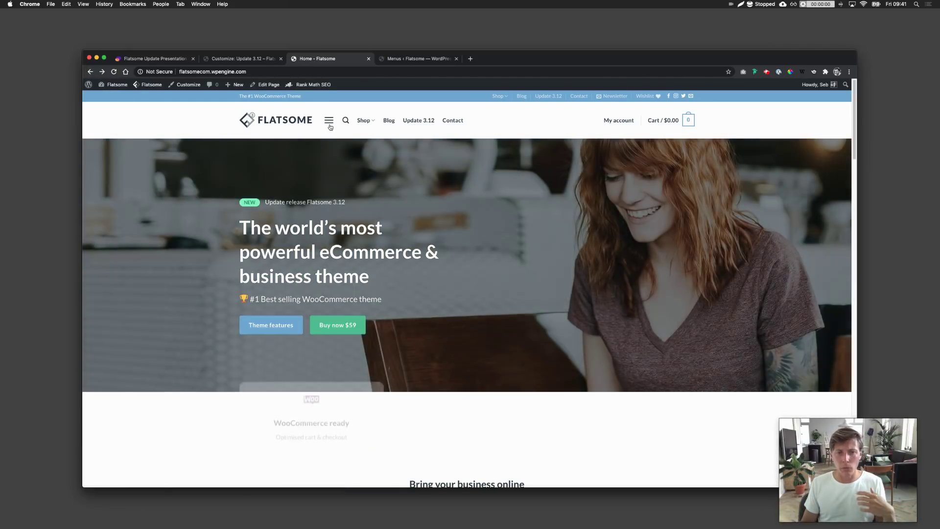
click(328, 119)
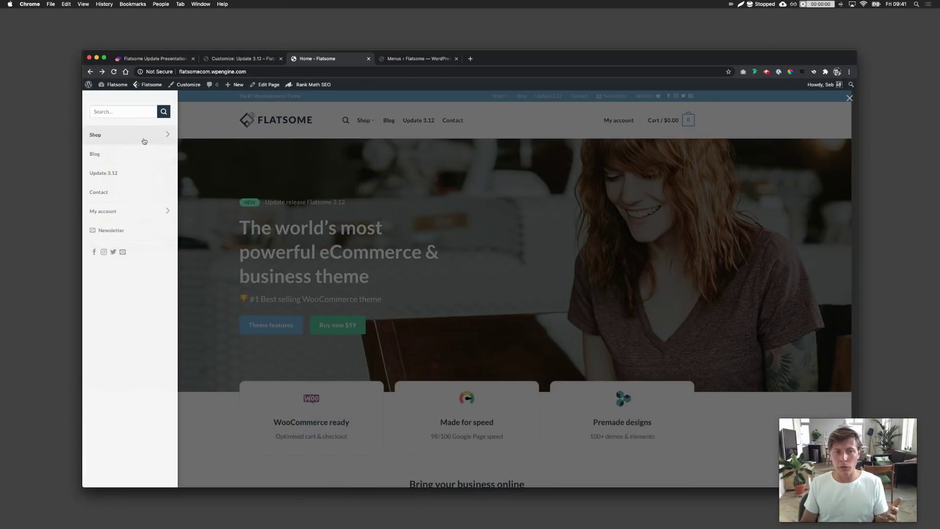
Set the menu item behavior to Toggle submenu in the customizer, publish it and return to the home page
click(251, 60)
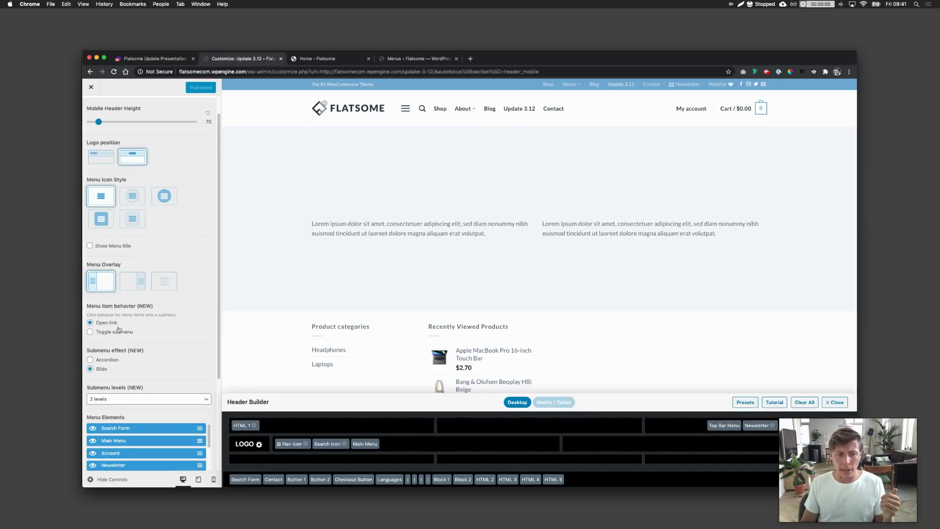
click(90, 331)
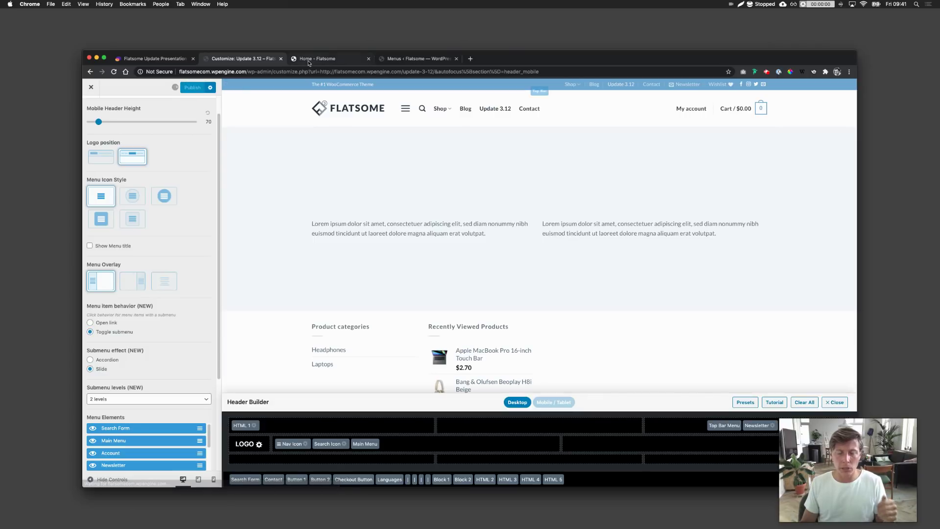
click(308, 60)
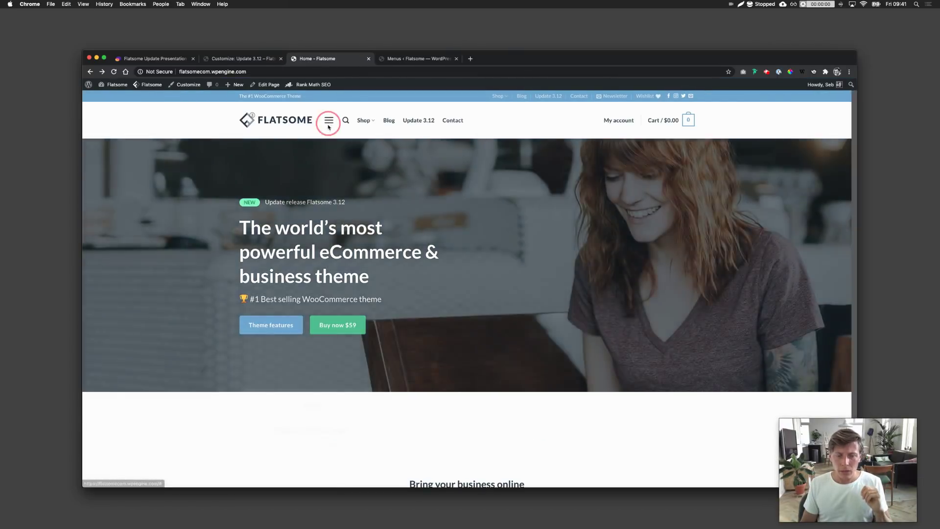
Open the shop page from the off-canvas menu, reload it and check how the Shop item opens its submenu
click(328, 120)
click(97, 135)
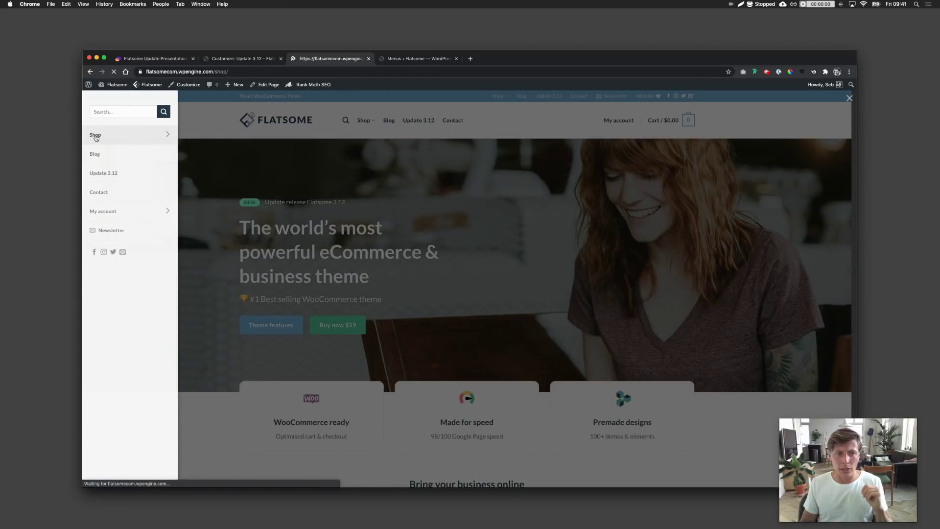
key(super+r)
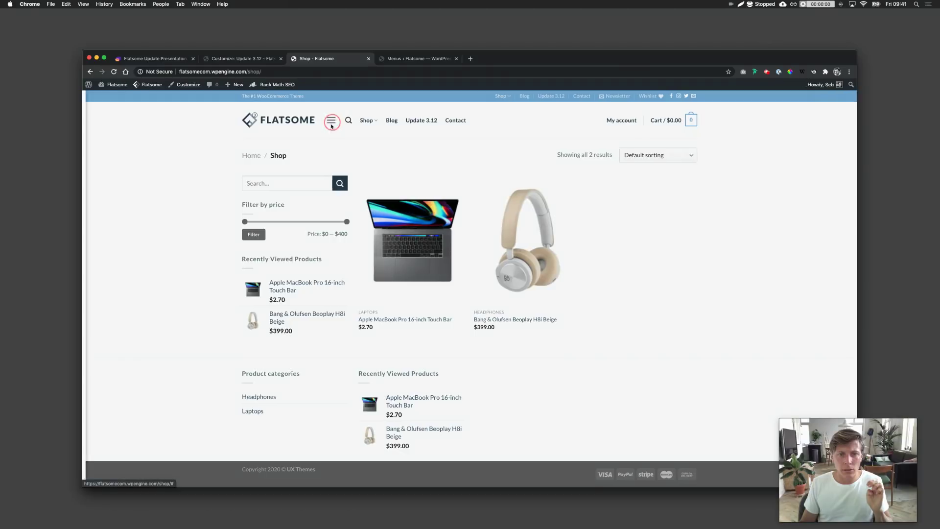
click(329, 121)
click(146, 136)
click(97, 110)
click(329, 135)
Review the Menu item behavior setting in the customizer and test the Shop item's submenu again on the shop page
click(247, 59)
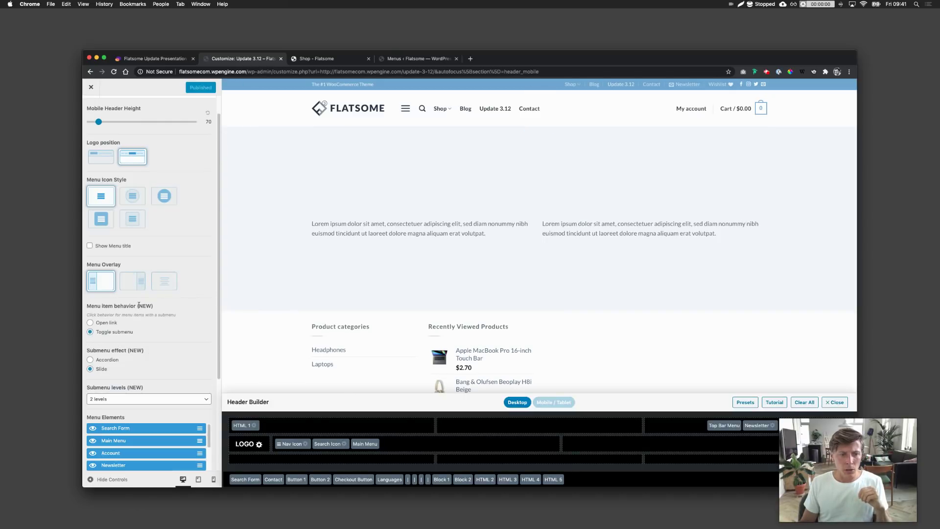
click(313, 59)
click(327, 119)
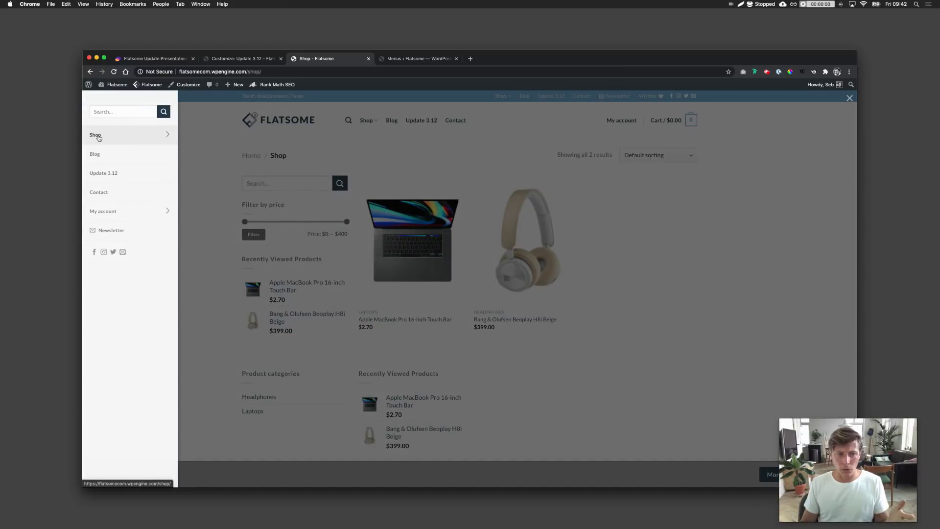
click(100, 137)
click(98, 110)
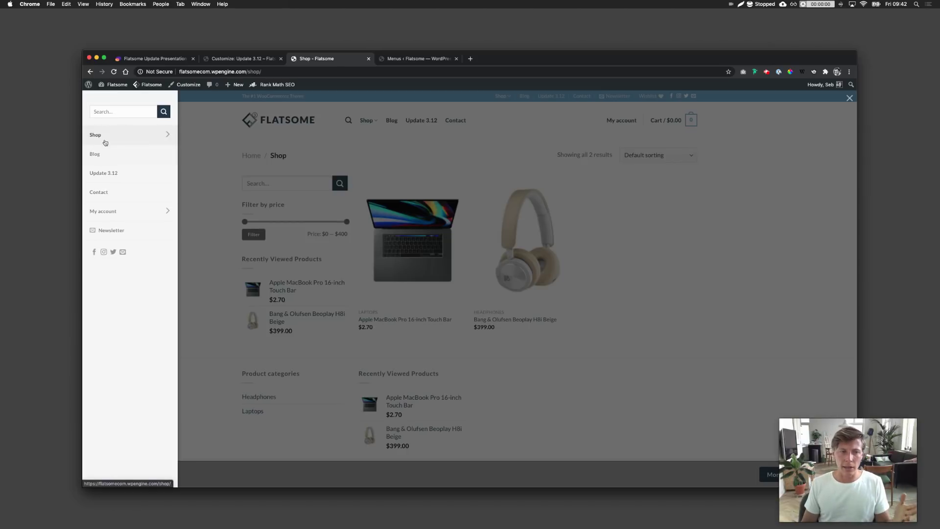
Return to the release checklist for the next feature and open the header's Top Bar options in the customizer
click(156, 59)
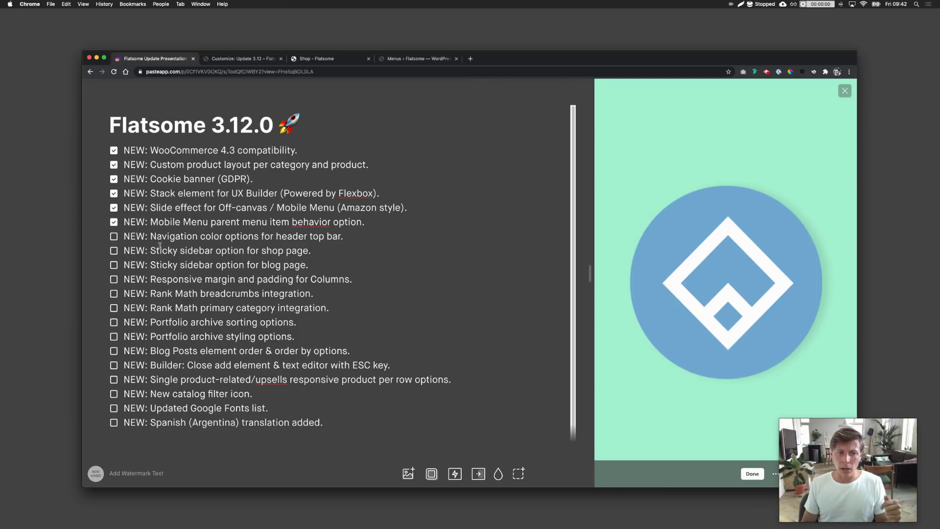
click(259, 59)
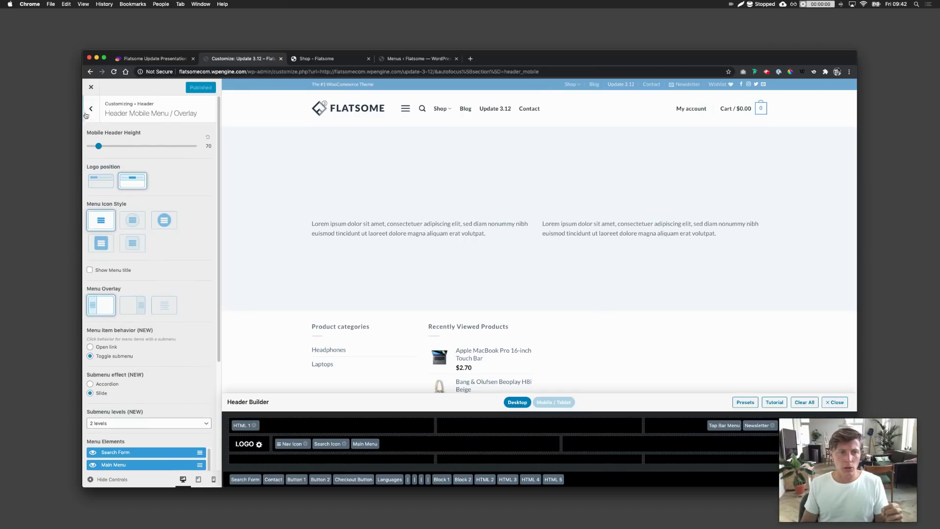
click(96, 113)
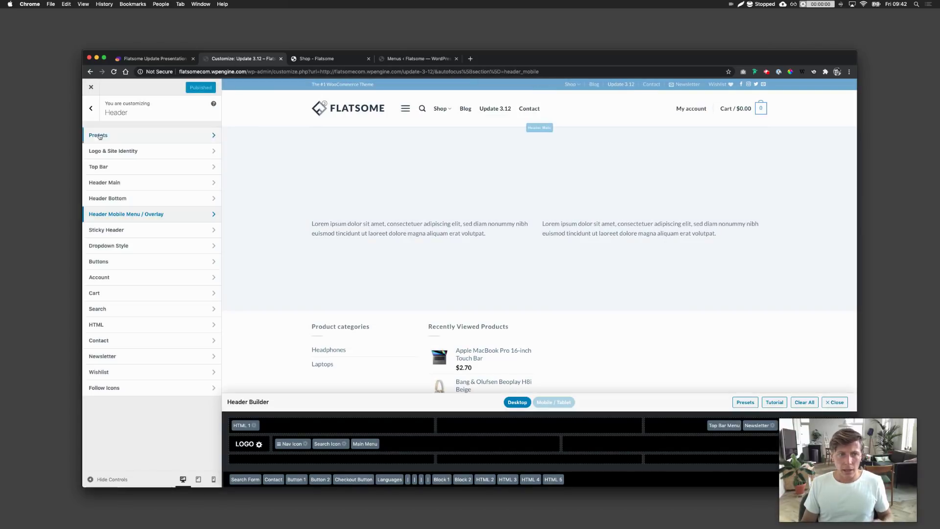
click(120, 167)
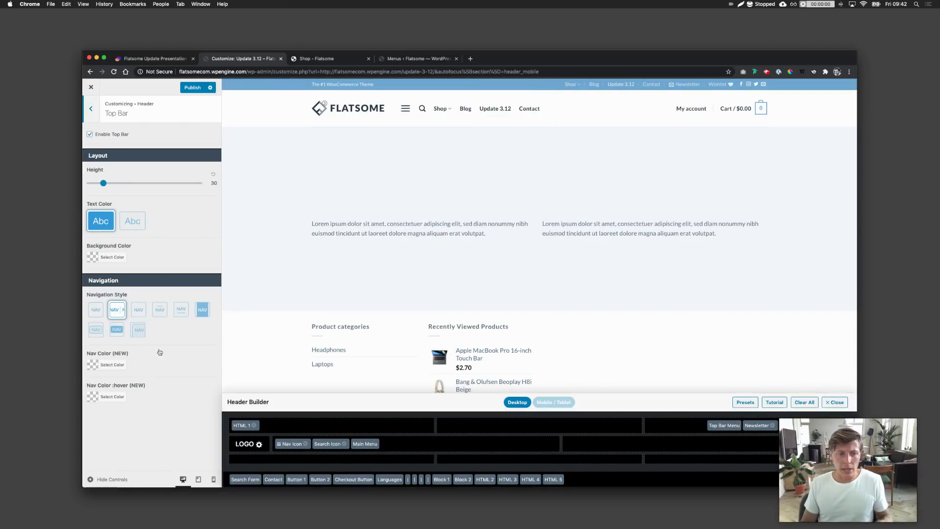
Set the top bar's Nav Color to yellow (#eeee22) and its navigation style to the one with a line below the text
click(111, 368)
click(121, 400)
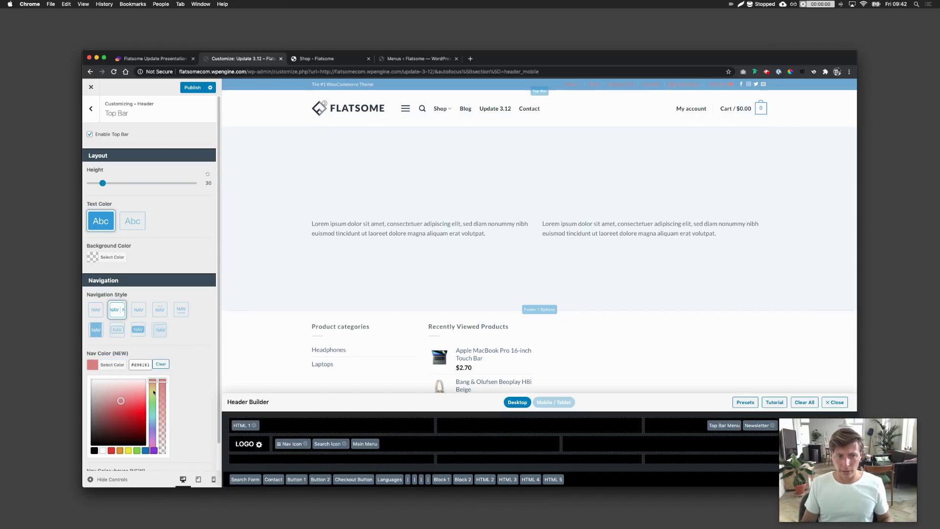
click(128, 450)
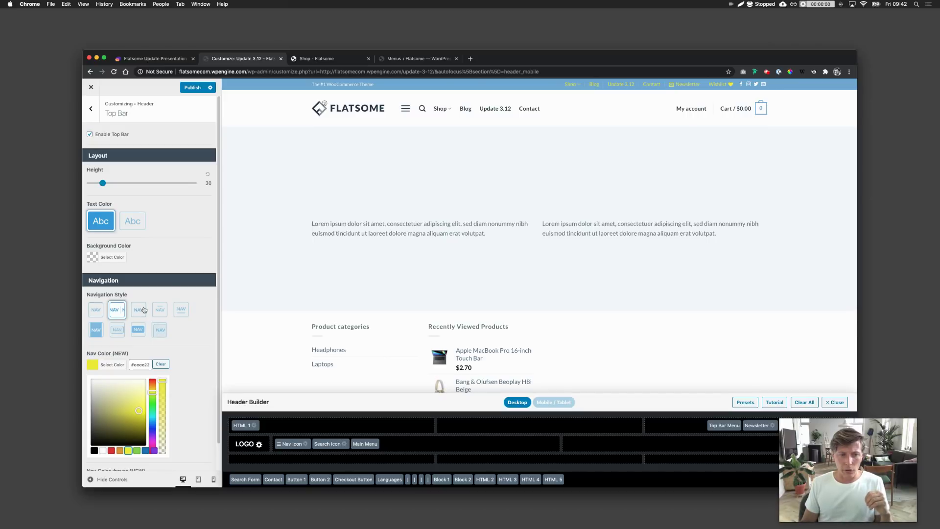
click(181, 310)
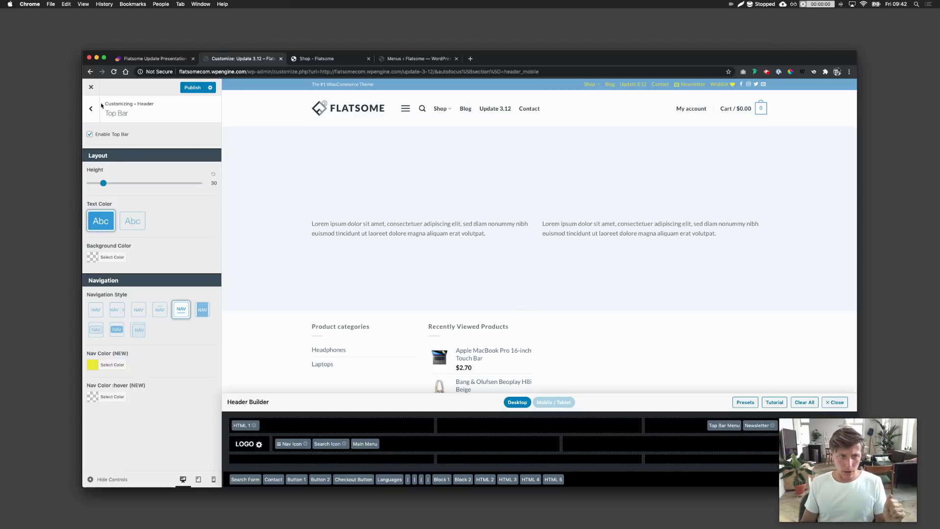
Leave the customizer, discarding the unpublished top bar changes, and return to the release checklist
click(91, 88)
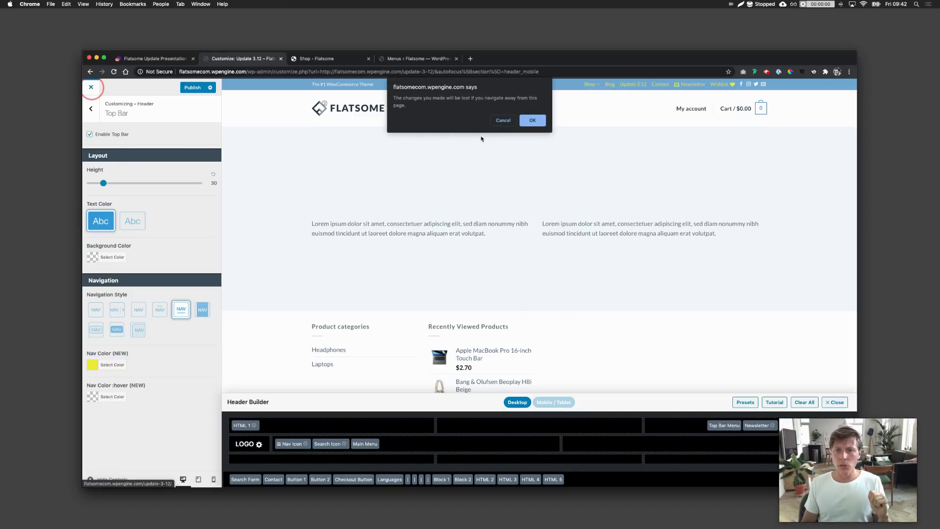
click(532, 120)
key(ctrl+shift+Tab)
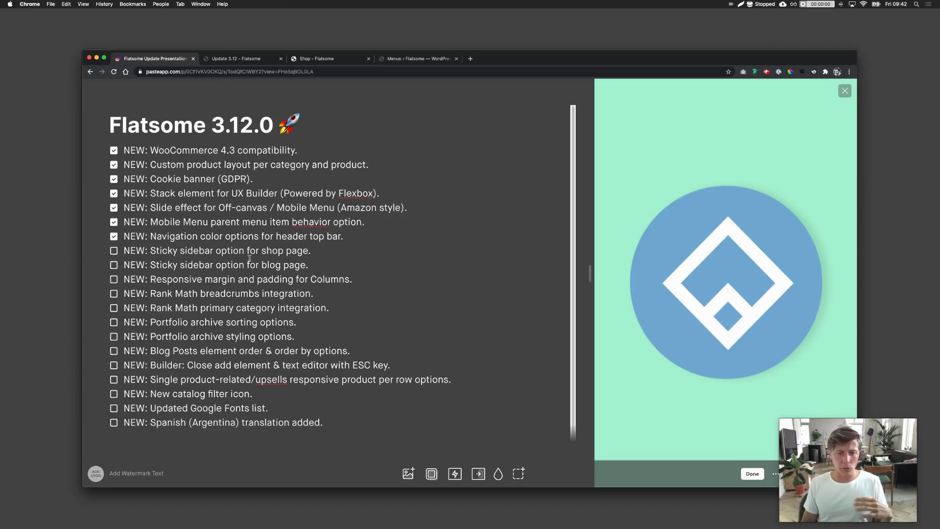
Close the shop page's off-canvas menu and open the WooCommerce Product Catalog options from the Flatsome theme options
click(323, 61)
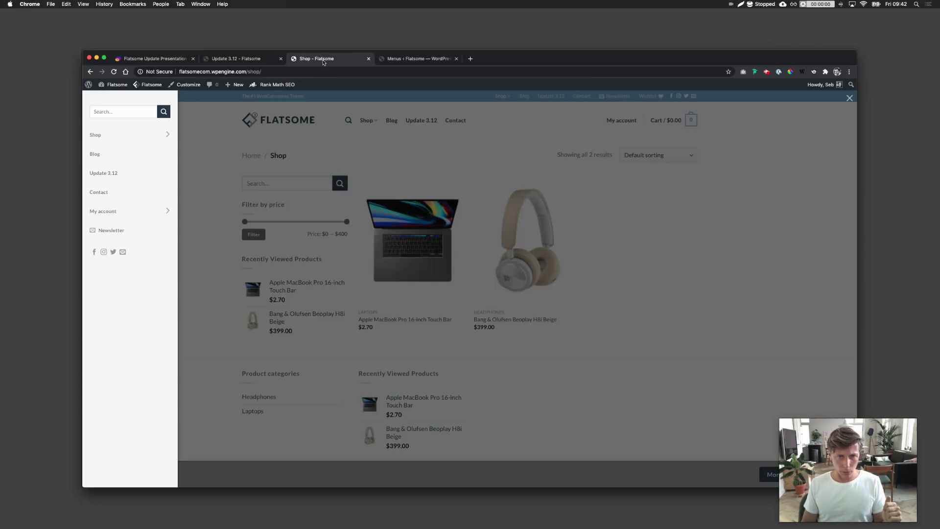
click(284, 181)
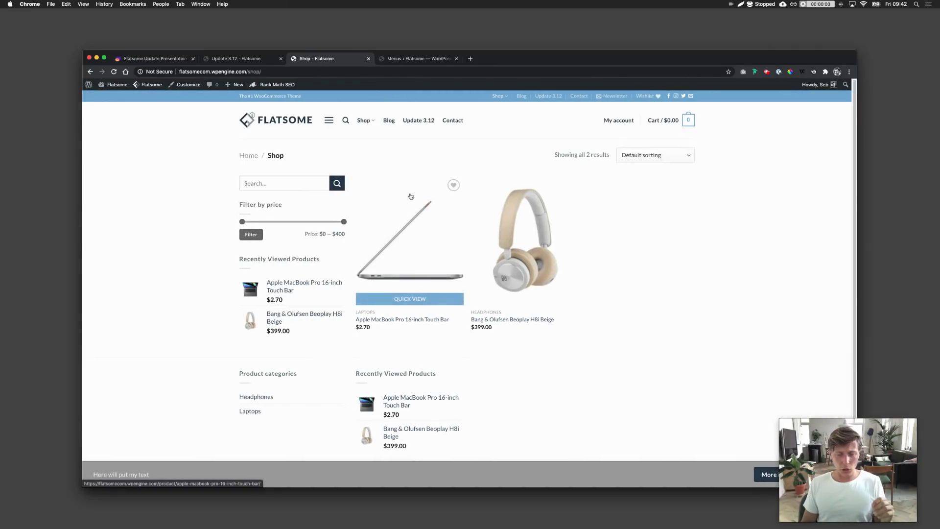
click(240, 58)
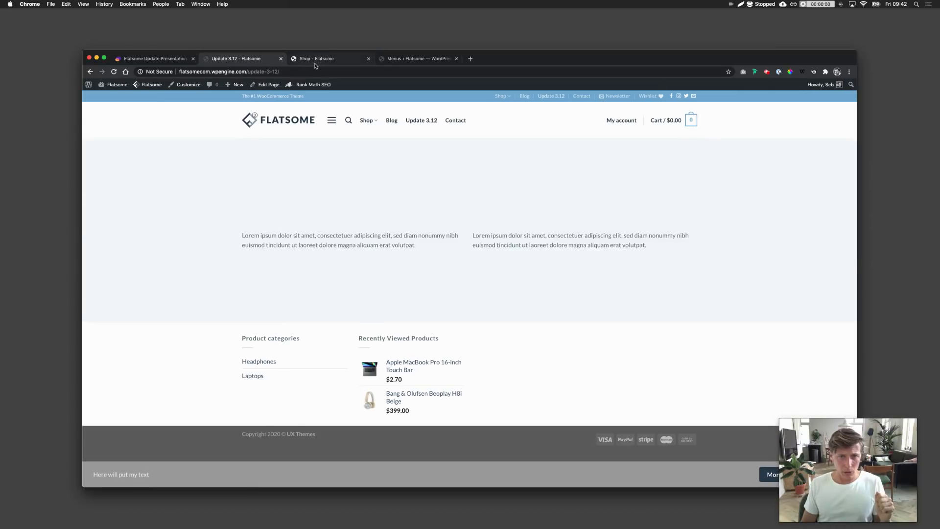
click(315, 62)
mouse_move(151, 84)
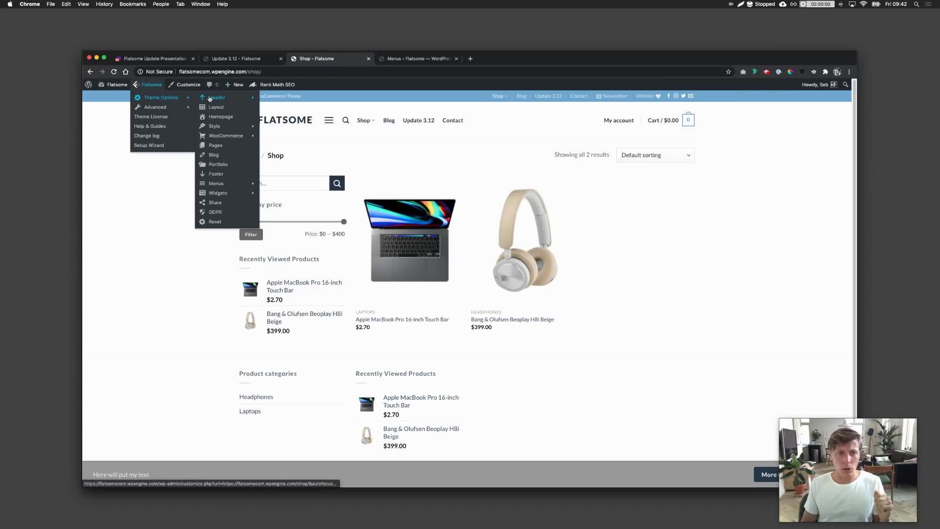
mouse_move(234, 135)
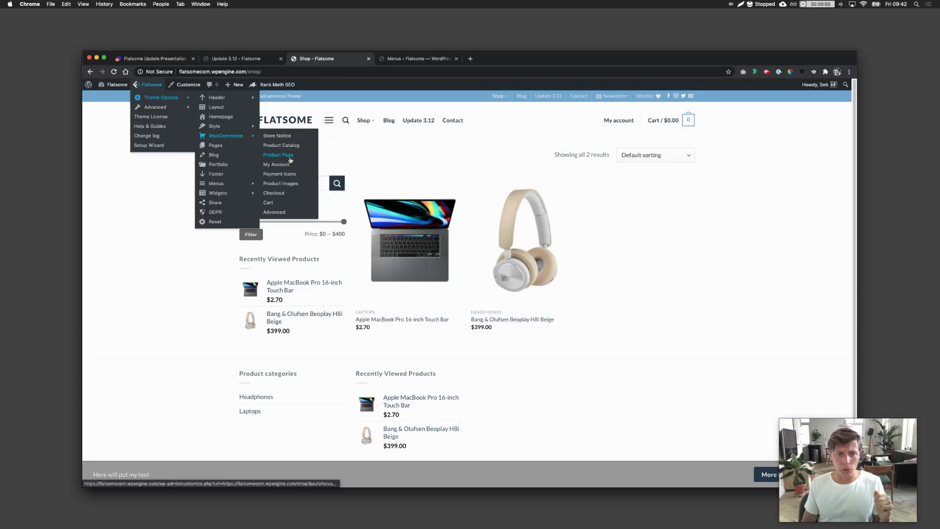
click(280, 145)
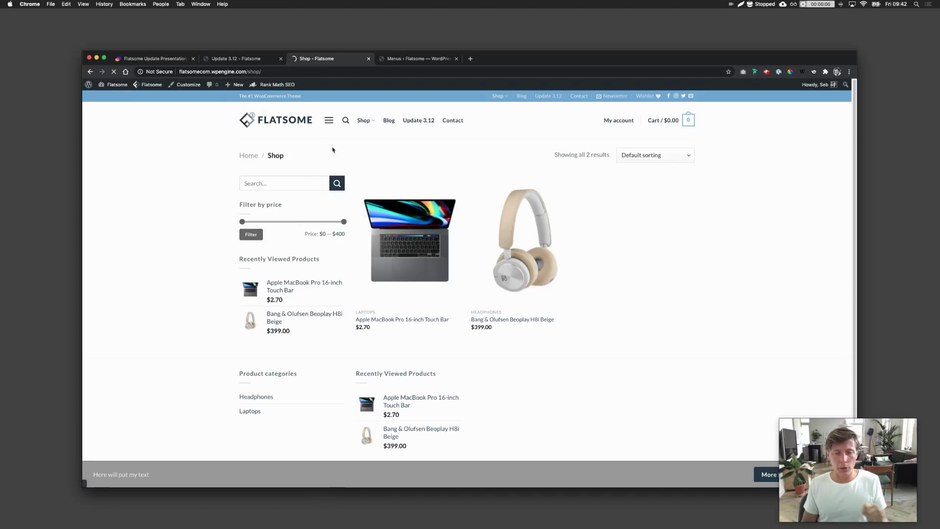
Check the shop page loading separately and find the Sticky sidebar (NEW) option under Catalog Layout in the Product Catalog settings
click(418, 61)
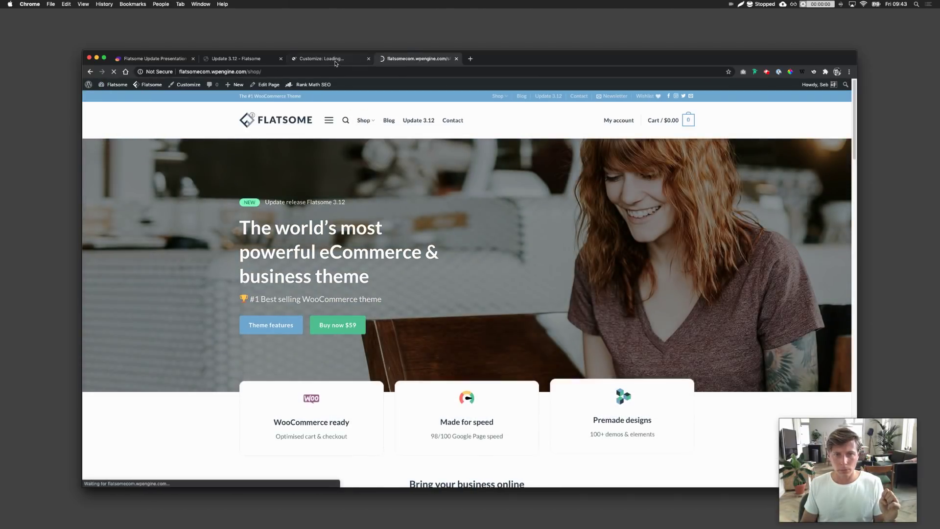
click(321, 58)
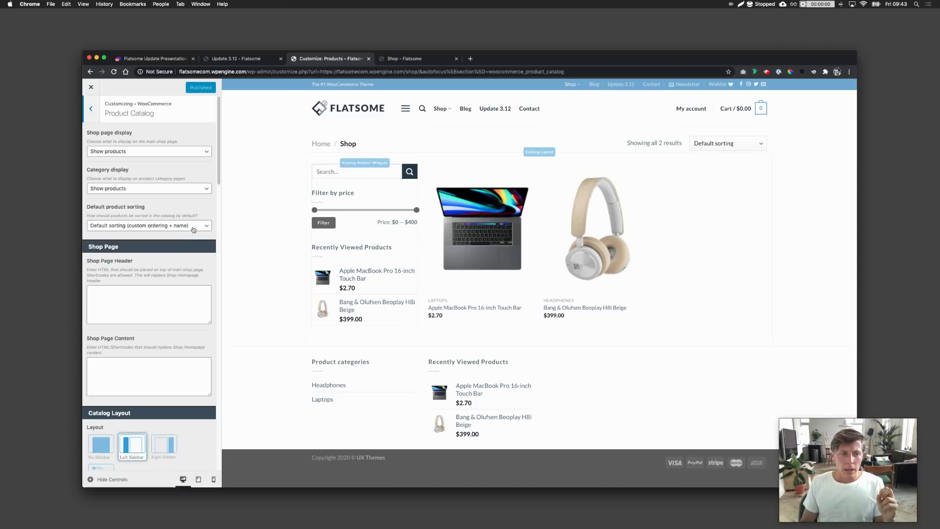
scroll(185, 305, down, 4)
scroll(185, 305, down, 5)
scroll(187, 306, up, 1)
scroll(119, 261, up, 1)
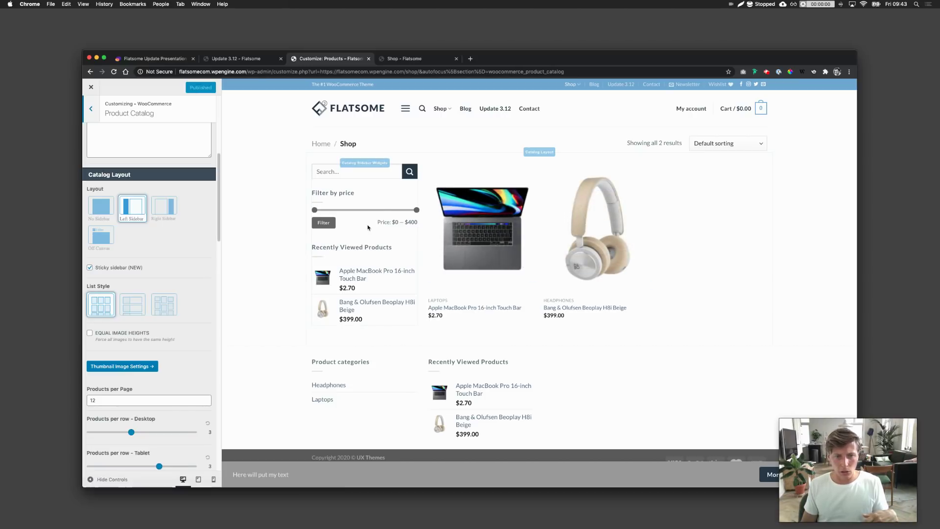
Inspect the products row on the shop page and give it a temporary inline height of 1000 px
key(ctrl+Tab)
right_click(475, 236)
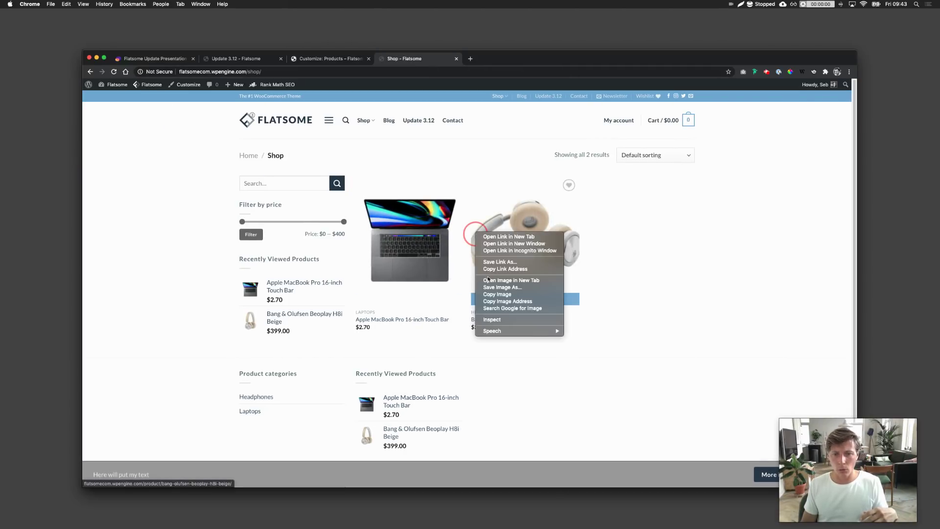
click(492, 319)
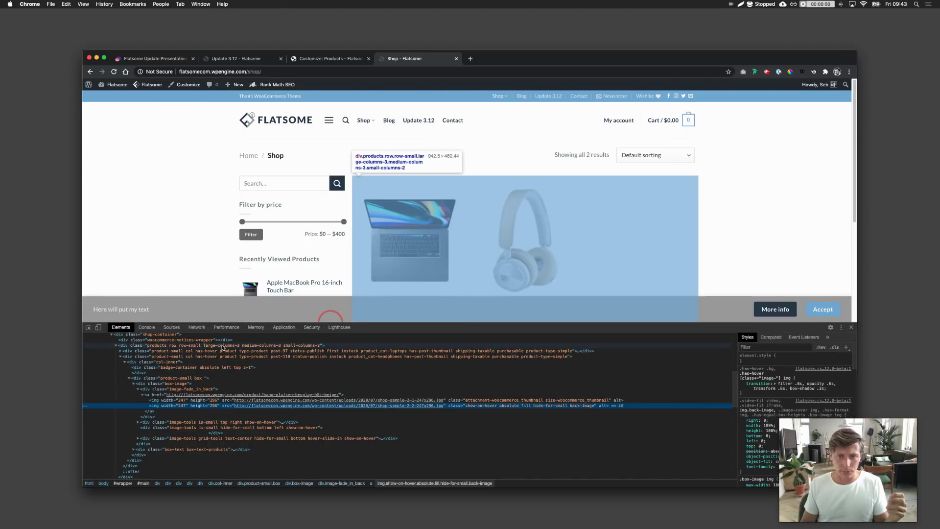
click(221, 345)
click(788, 360)
text(height: )
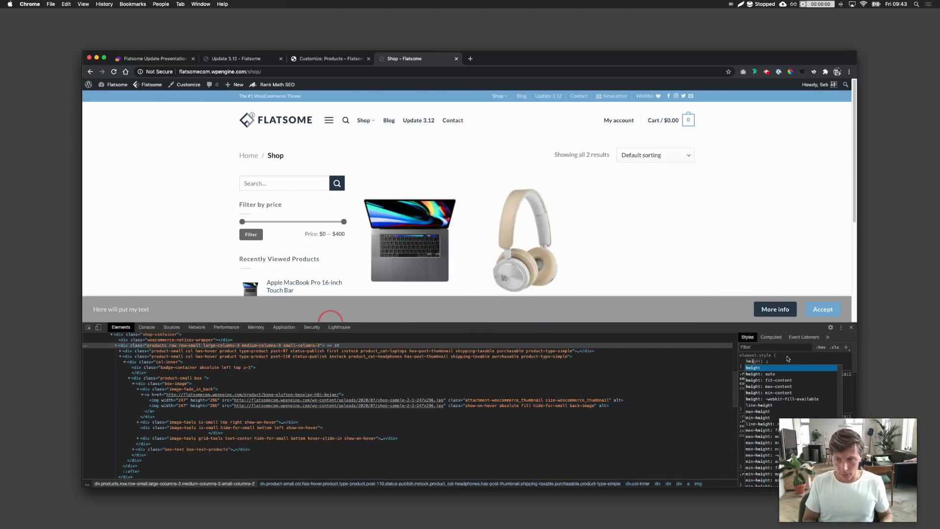
text(1000)
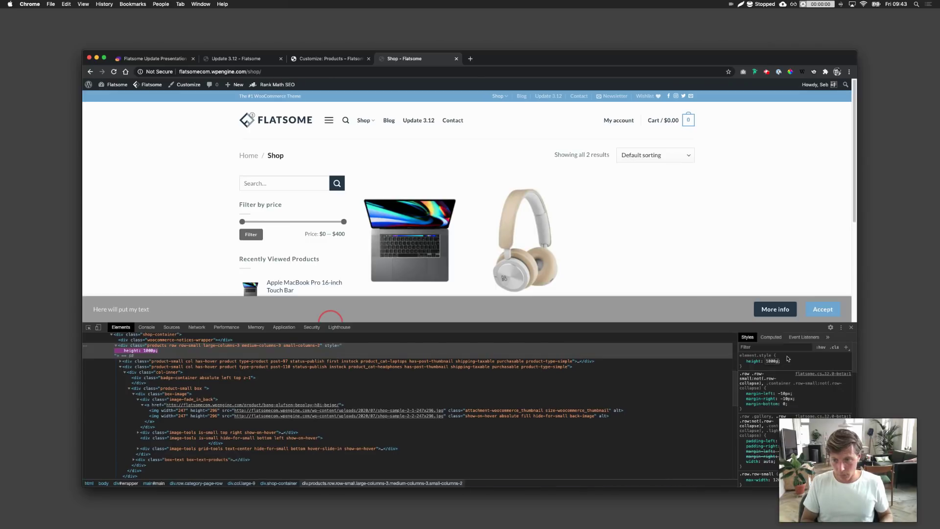
click(851, 327)
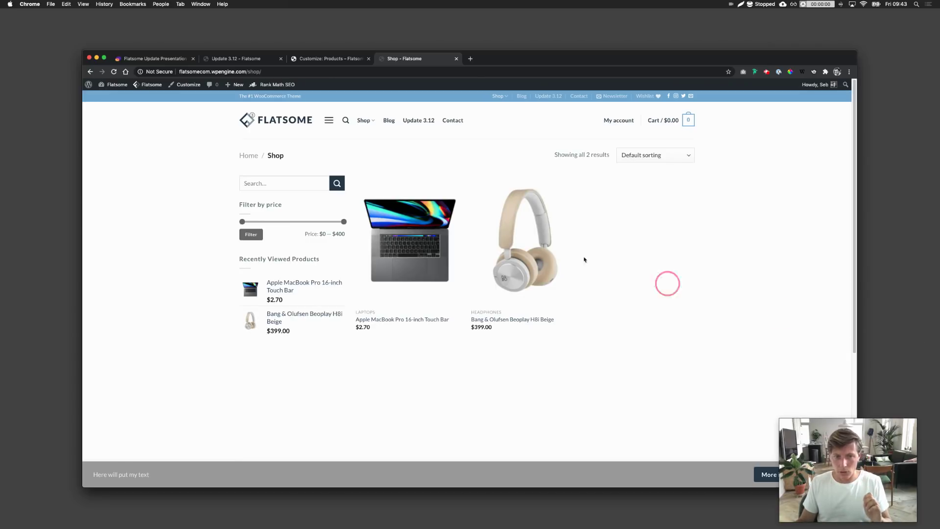
Test the sticky sidebar by moving down and back up through the lengthened shop page
scroll(525, 250, down, 2)
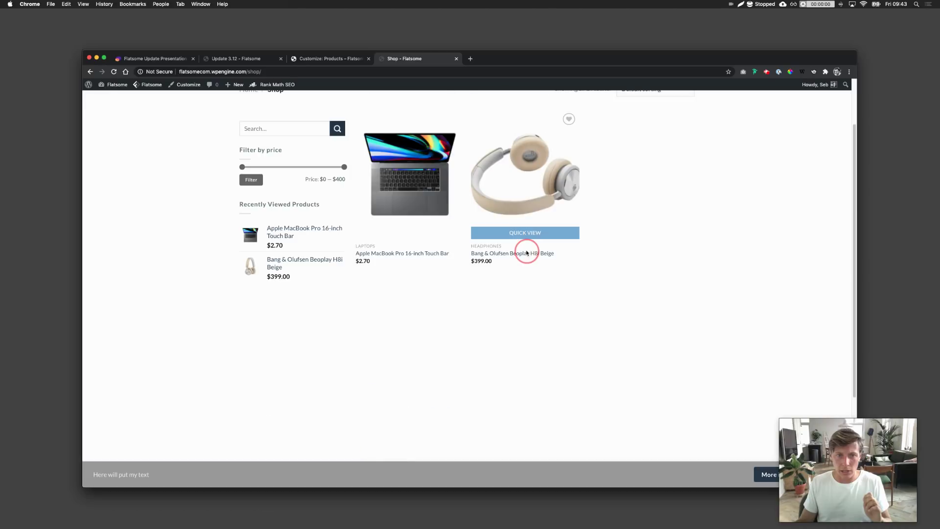
scroll(310, 191, up, 2)
scroll(395, 323, down, 5)
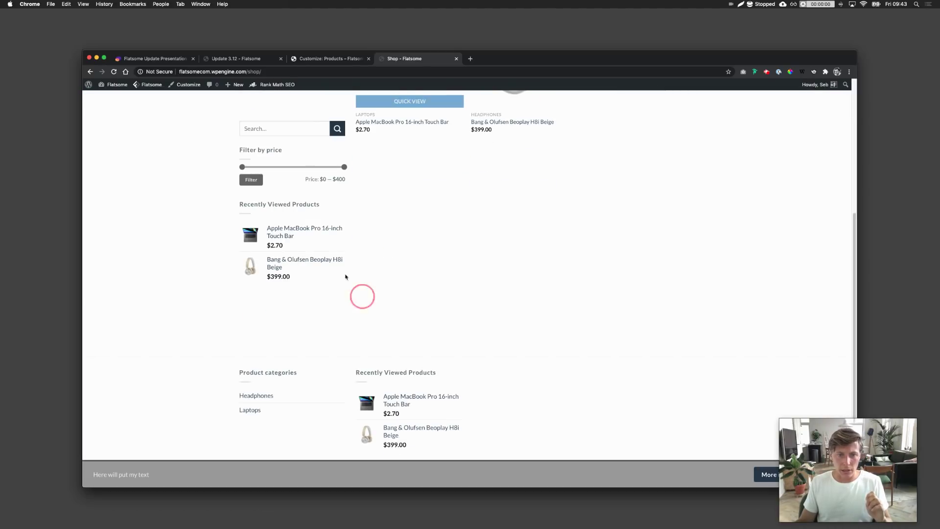
scroll(357, 230, up, 5)
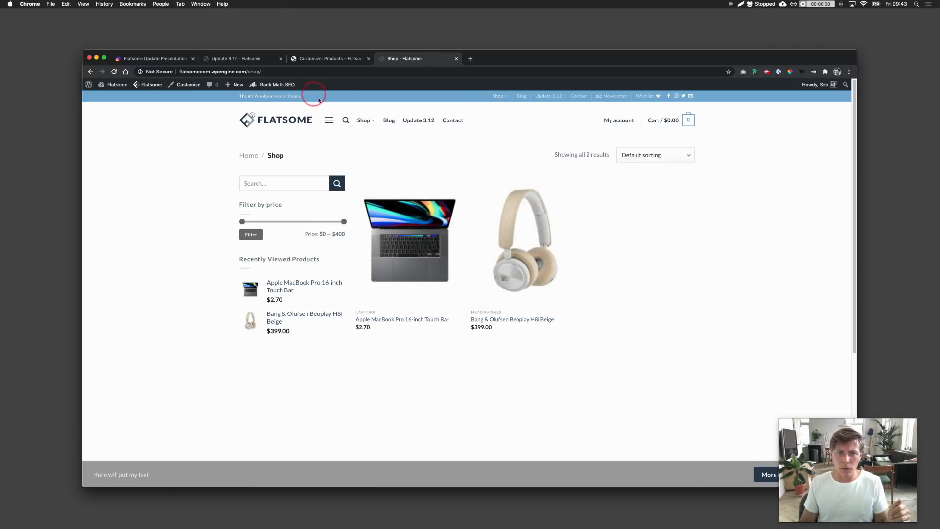
Open the Blog Layout settings in the customizer to review the Sticky sidebar (NEW) option
click(249, 59)
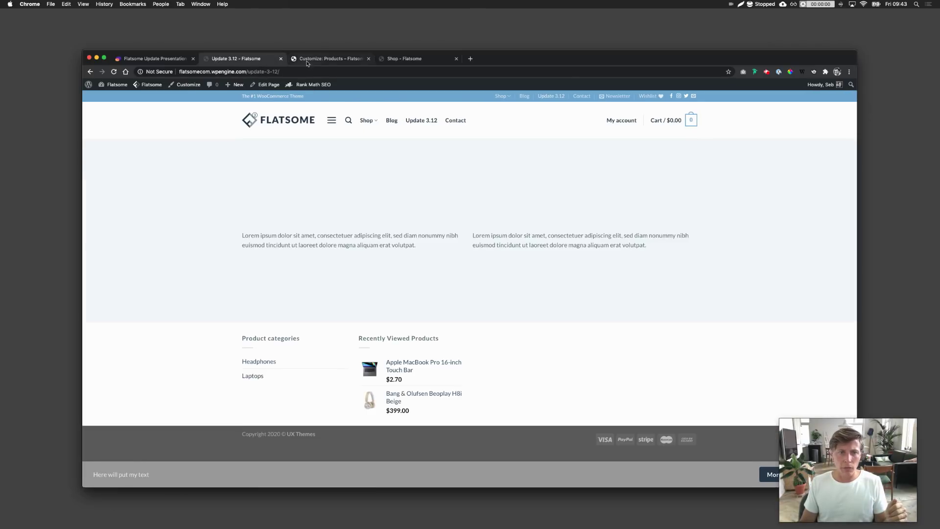
click(307, 59)
click(91, 108)
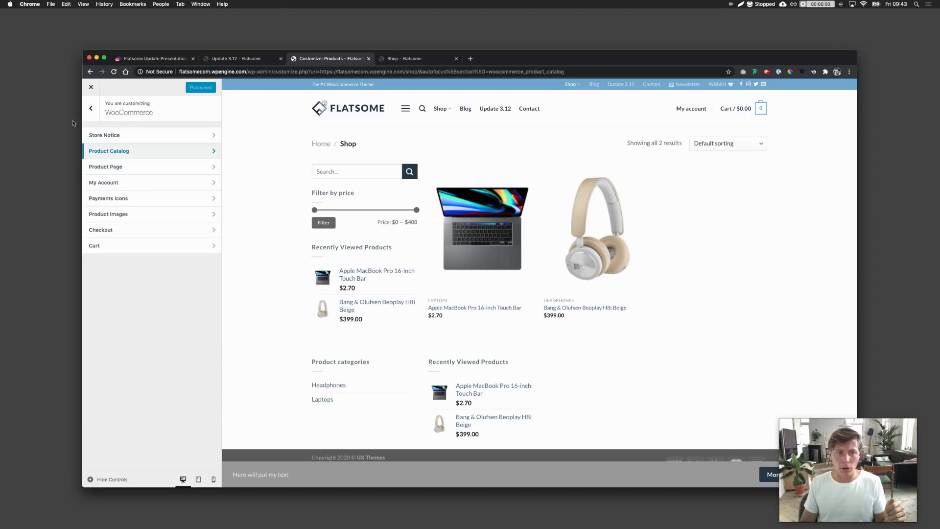
click(85, 110)
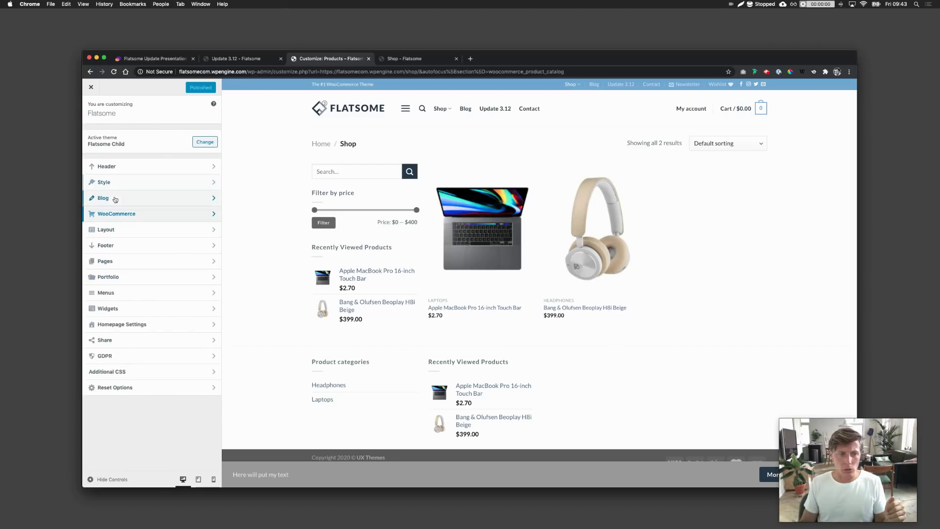
click(116, 200)
click(126, 150)
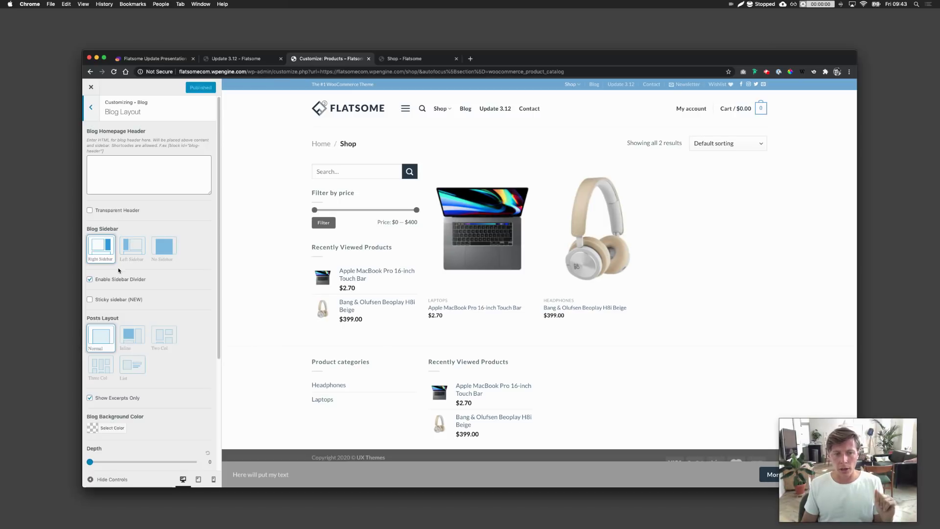
Close the customizer, consult the release checklist and open the Update 3.12 page in UX Builder
click(368, 58)
click(117, 58)
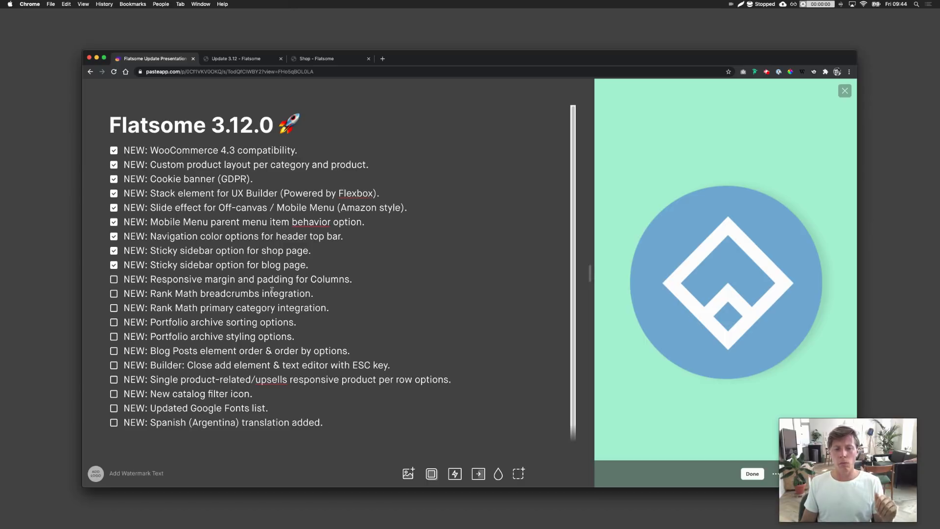
click(341, 60)
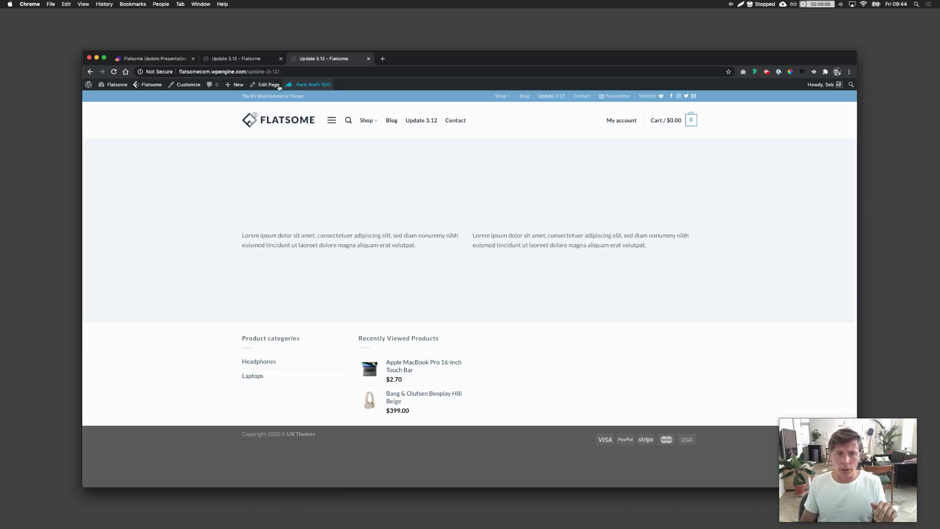
click(277, 85)
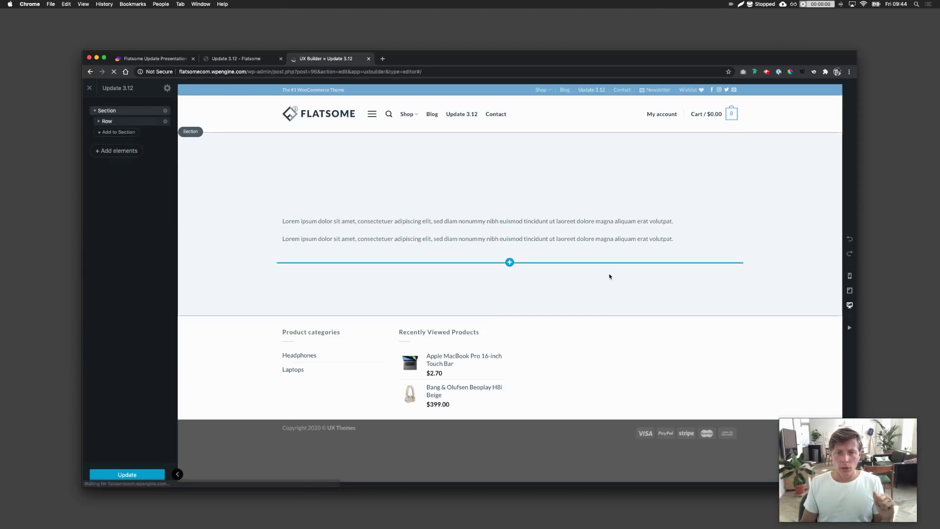
Open the row's options and compare its tablet and desktop previews
click(100, 121)
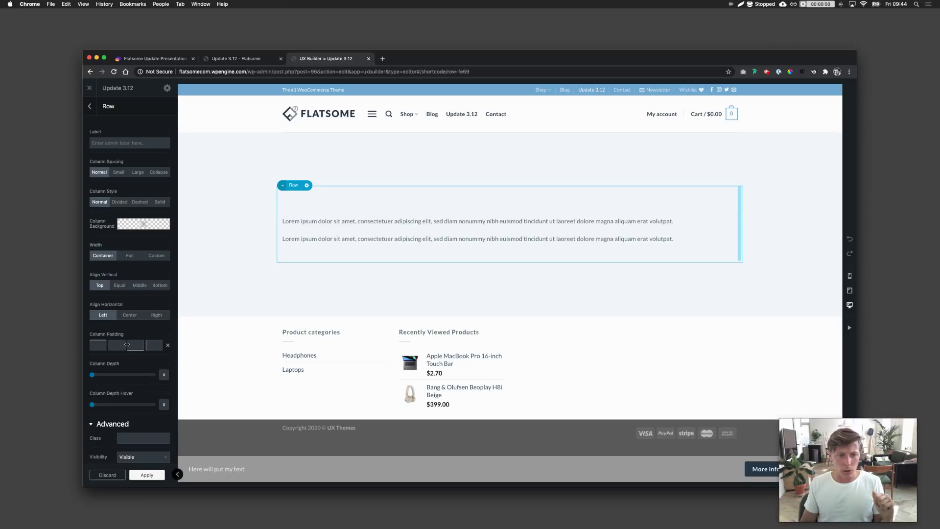
click(849, 290)
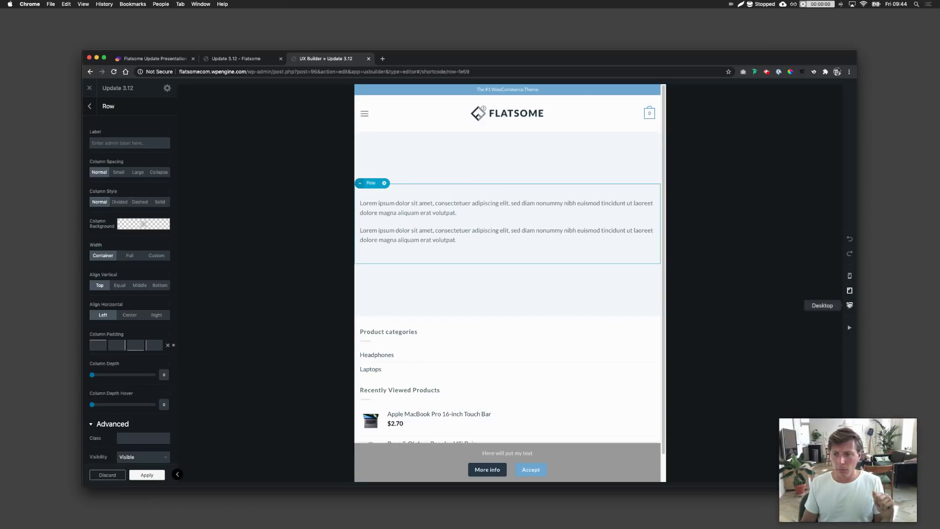
click(849, 305)
Set the width of the row's column to 6/12 and duplicate the column
click(90, 105)
click(98, 121)
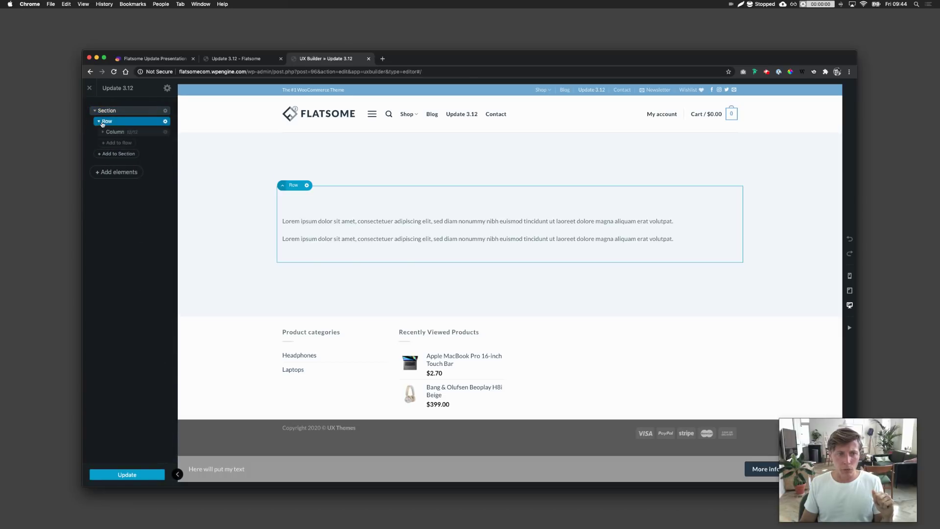
click(122, 132)
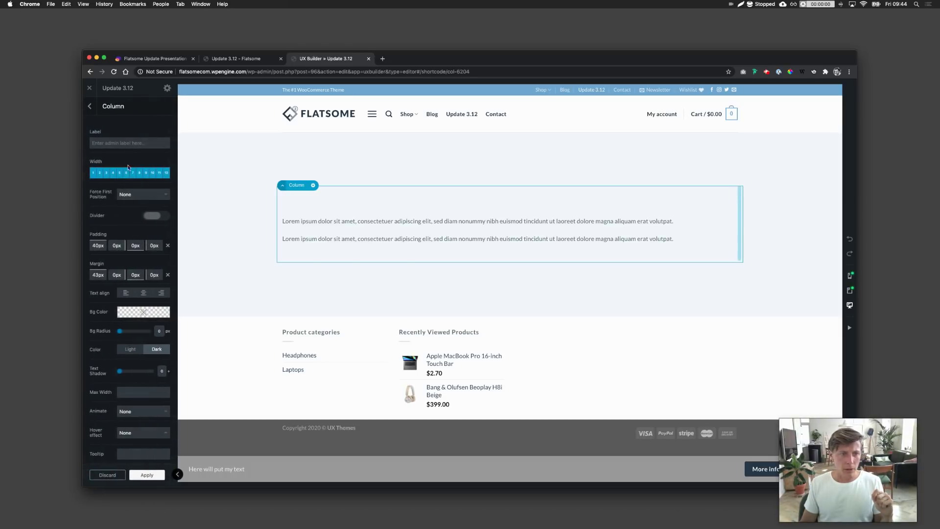
click(128, 173)
click(89, 106)
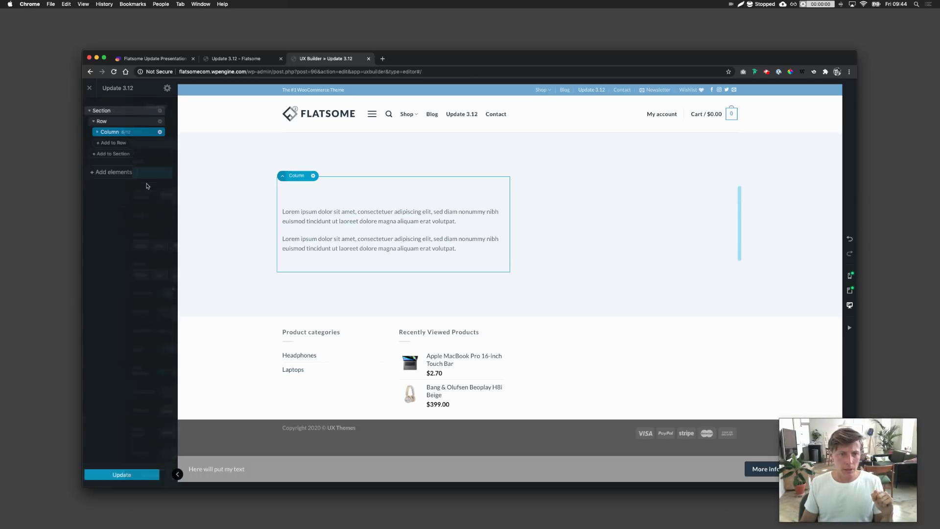
right_click(134, 135)
click(127, 162)
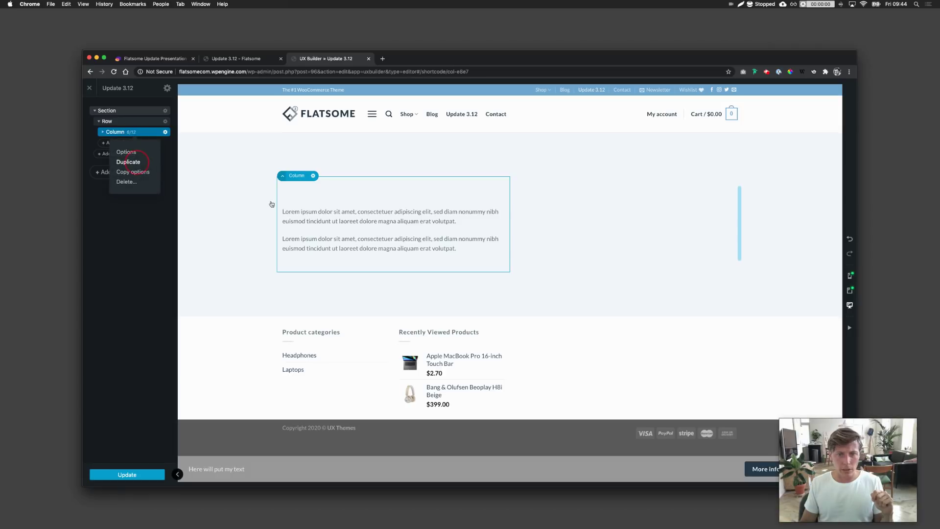
Open the first column's options and compare its padding and margin in the tablet, mobile and desktop views
click(388, 192)
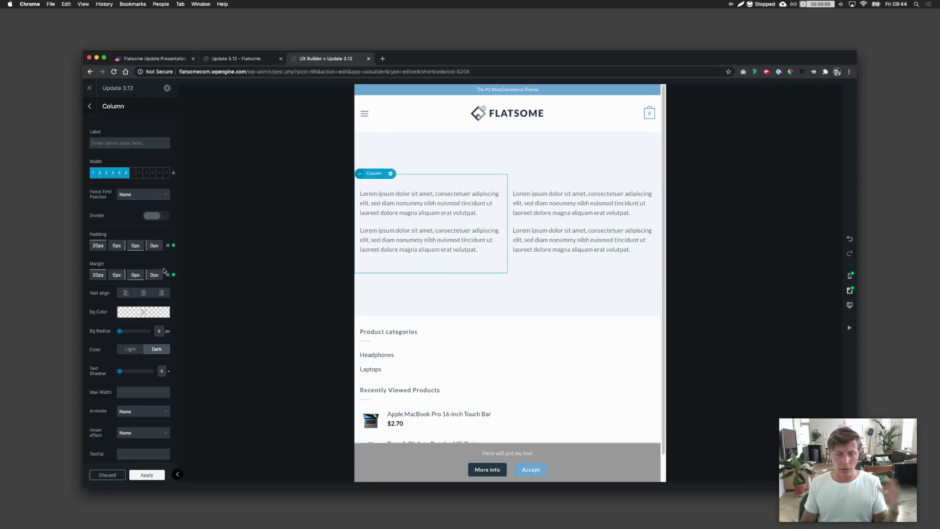
click(850, 276)
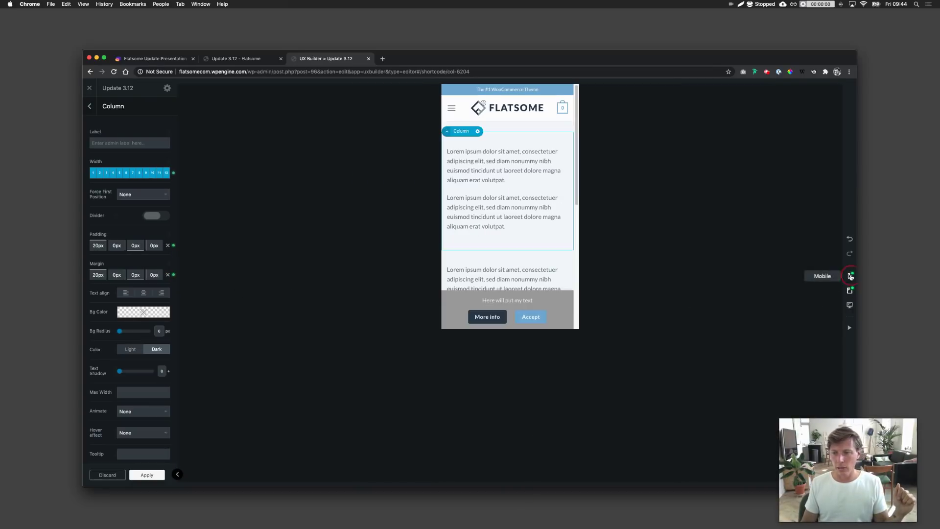
click(851, 305)
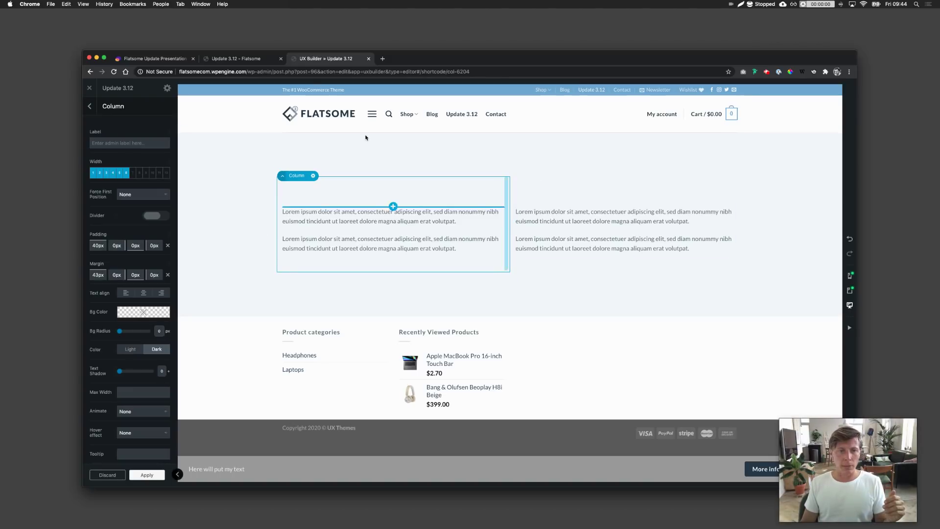
Return to the release checklist and check off responsive column margin and padding and the two Rank Math integration items
click(236, 58)
click(150, 59)
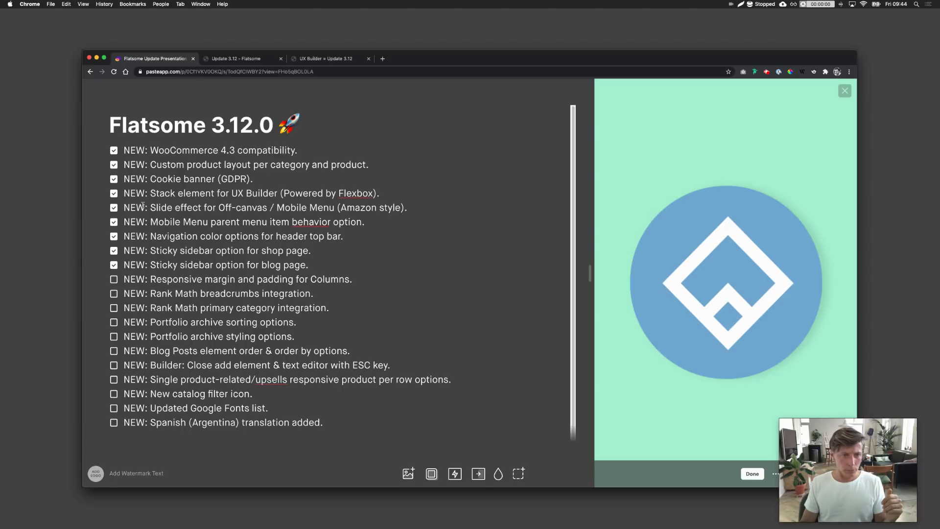
click(114, 280)
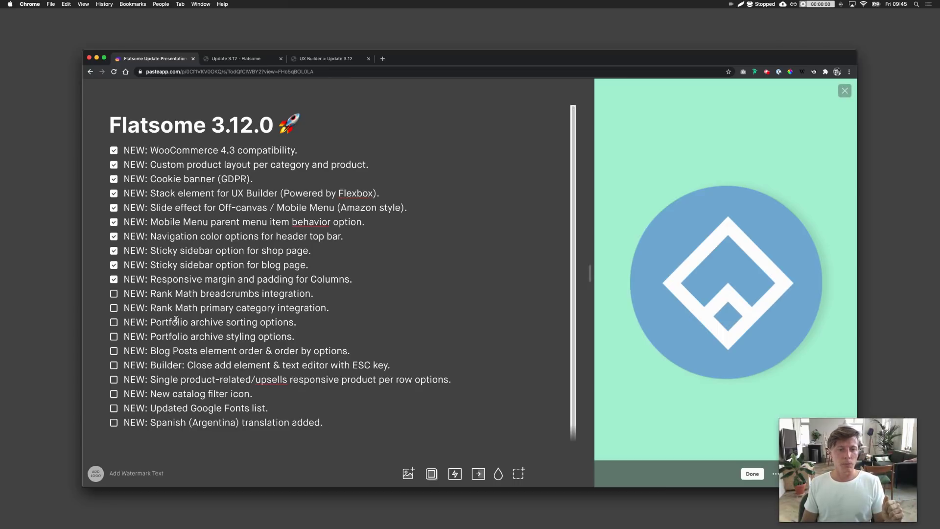
click(113, 294)
click(113, 308)
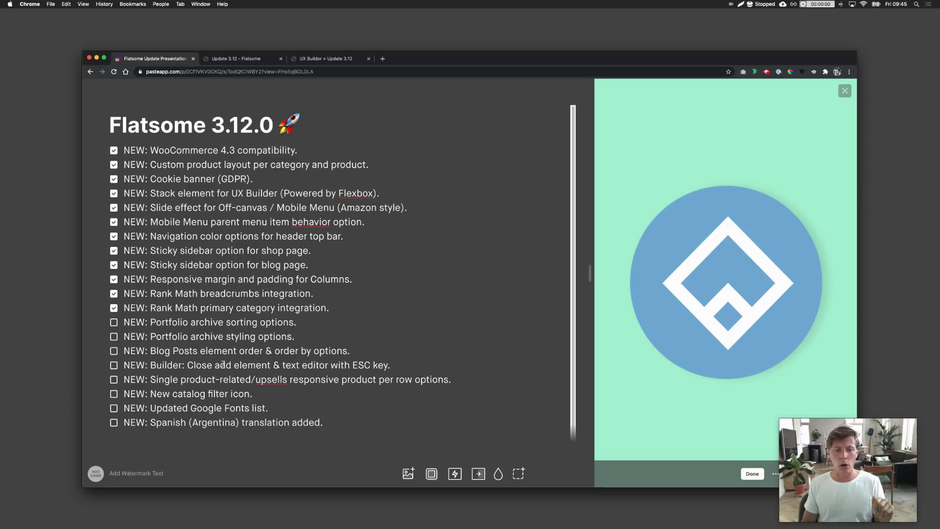
Open the Portfolio theme options from the live Update 3.12 page
click(252, 59)
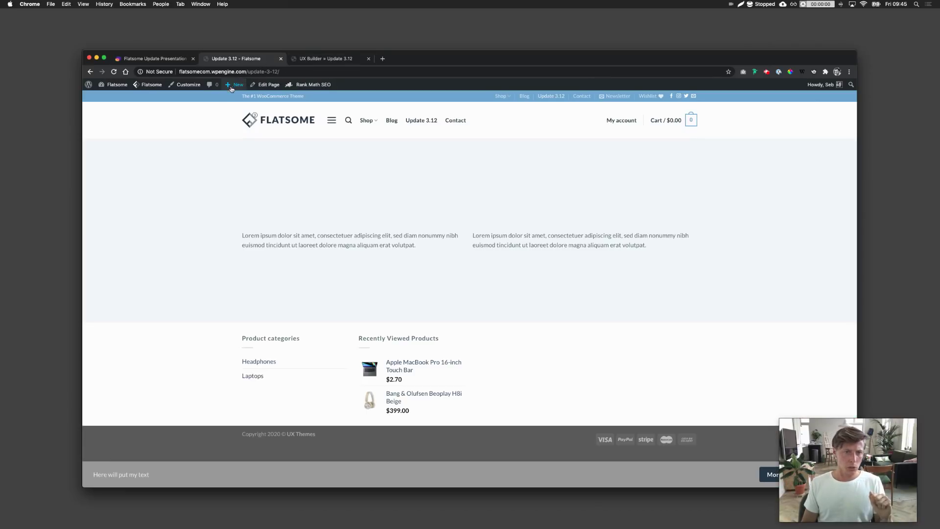
mouse_move(149, 86)
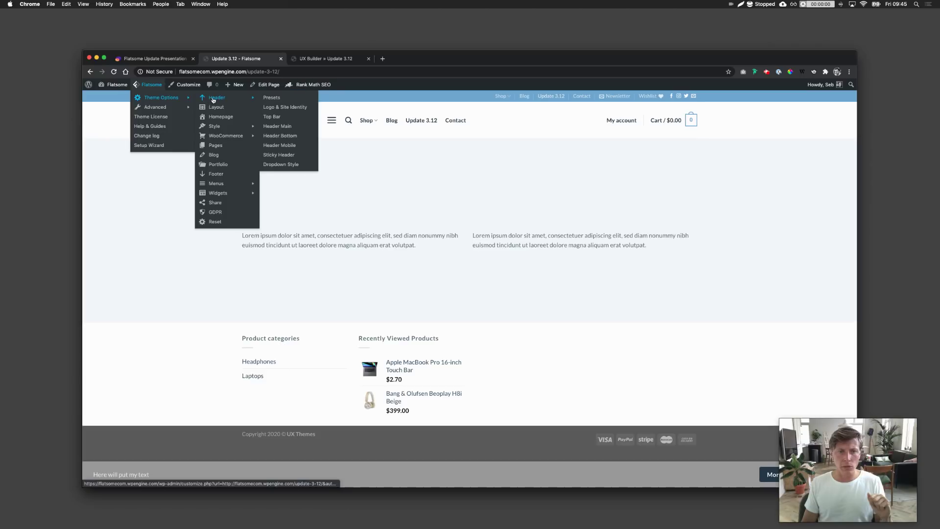
mouse_move(234, 136)
click(229, 164)
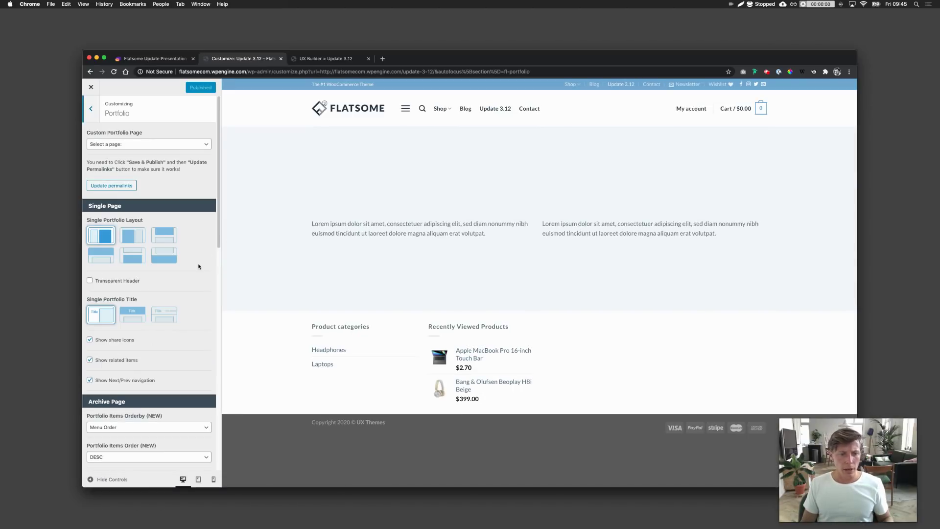
Examine the new archive page options for portfolio item ordering, image radius and size, item depth, column spacing and items per row
scroll(199, 267, down, 5)
click(126, 289)
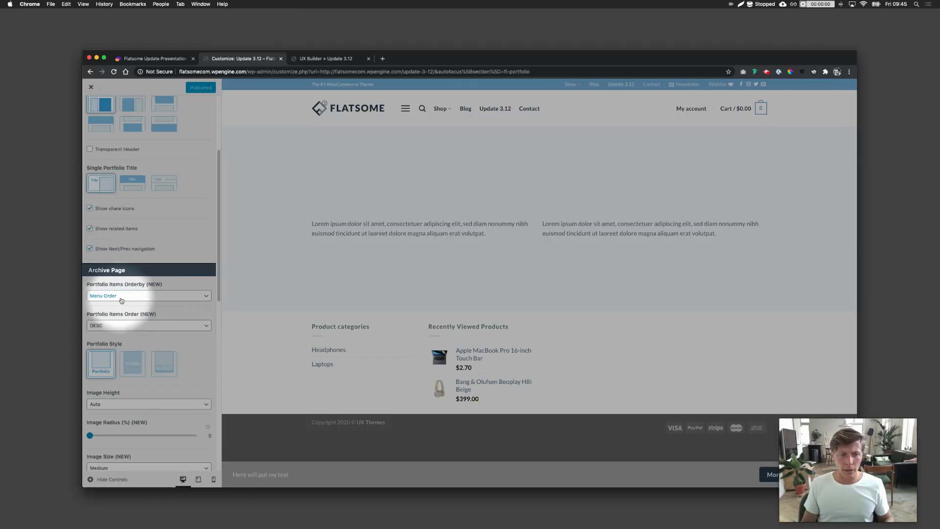
scroll(113, 319, down, 1)
scroll(147, 338, down, 3)
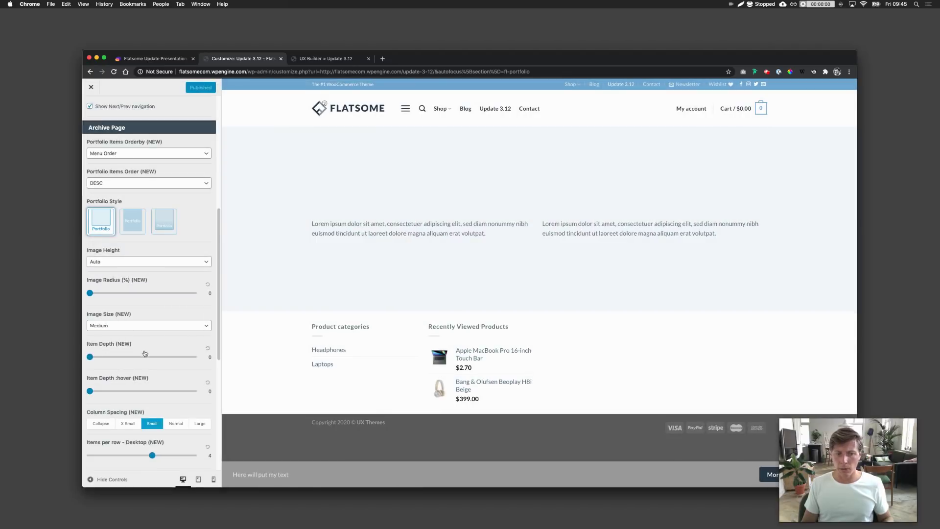
scroll(141, 383, down, 1)
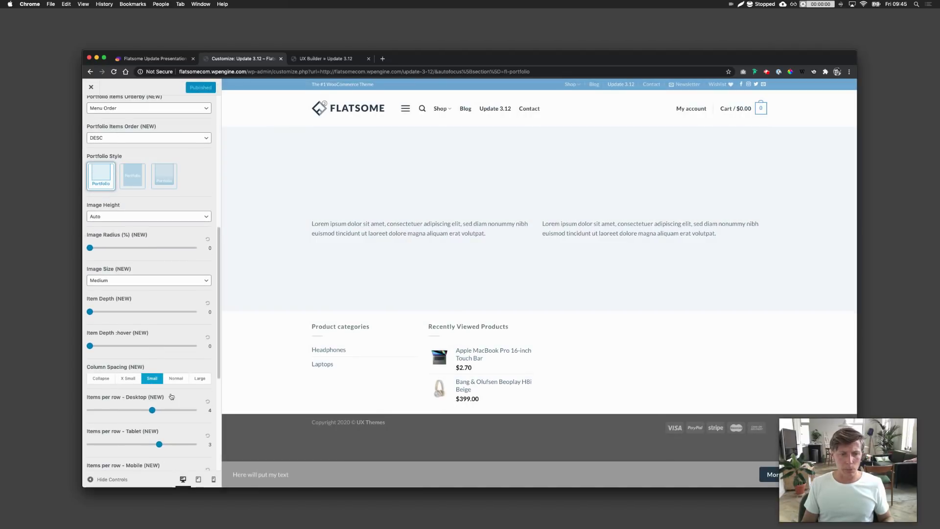
scroll(170, 395, down, 2)
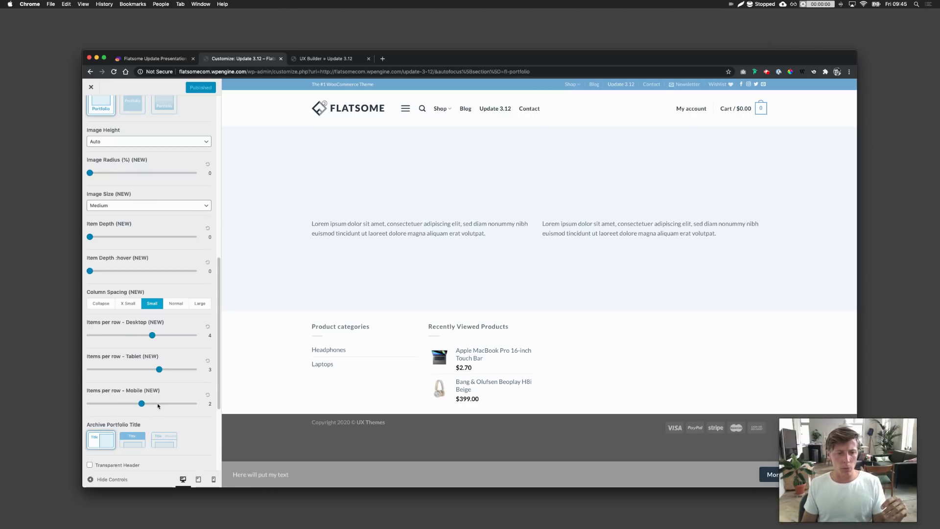
scroll(203, 292, up, 1)
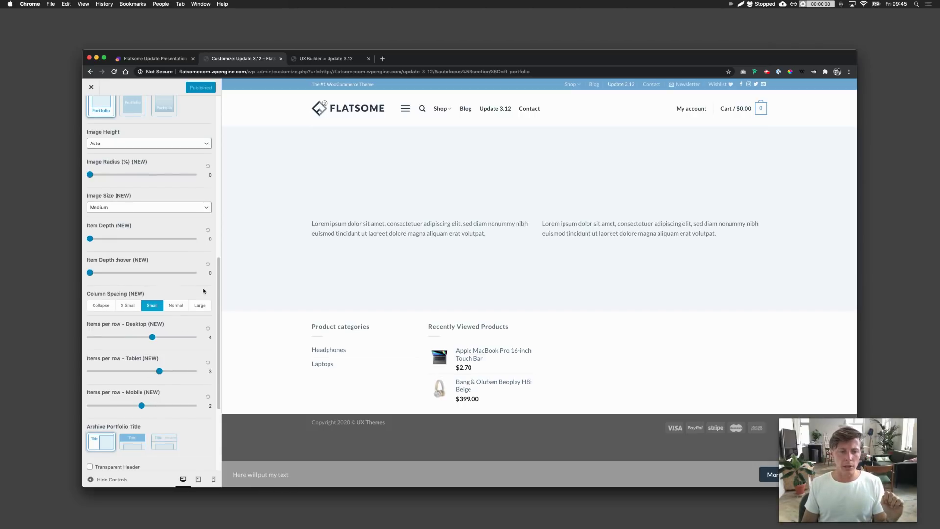
scroll(206, 293, up, 10)
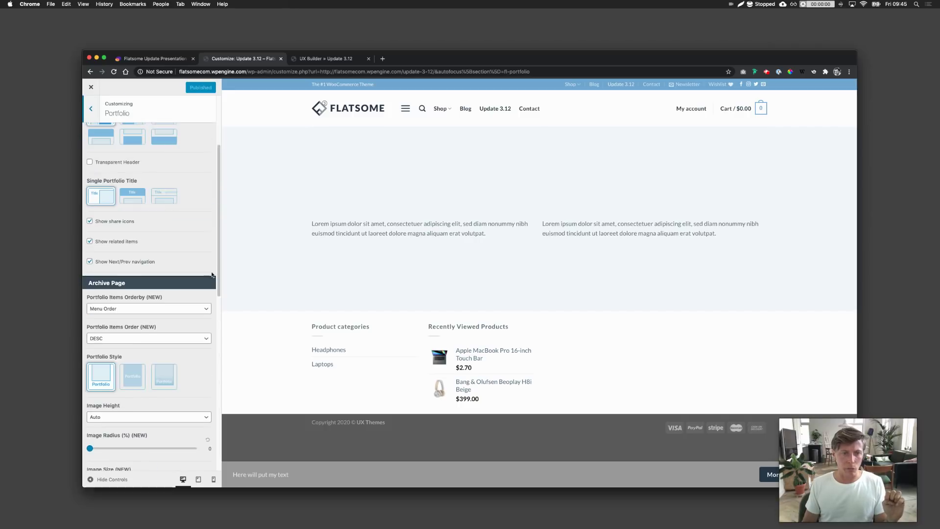
scroll(203, 244, up, 5)
Check off the portfolio archive sorting and styling options in the release checklist
click(177, 60)
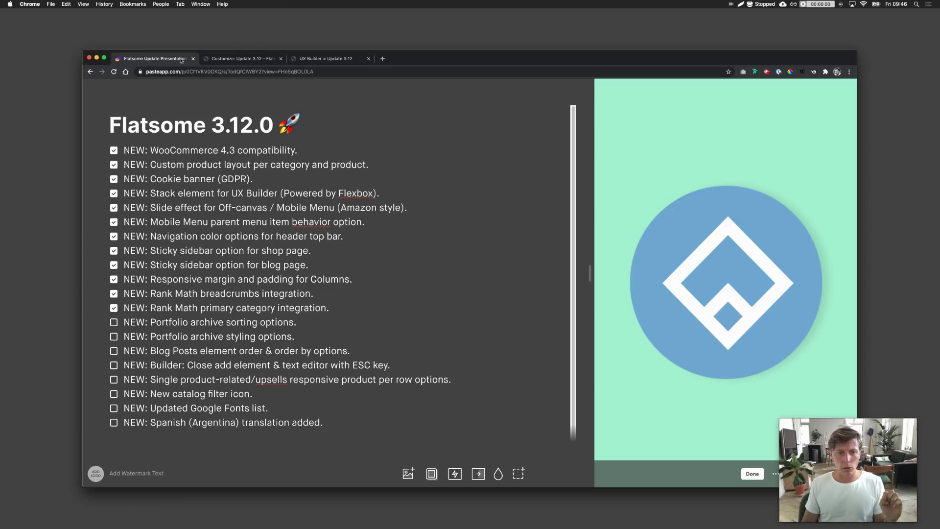
click(114, 322)
click(114, 336)
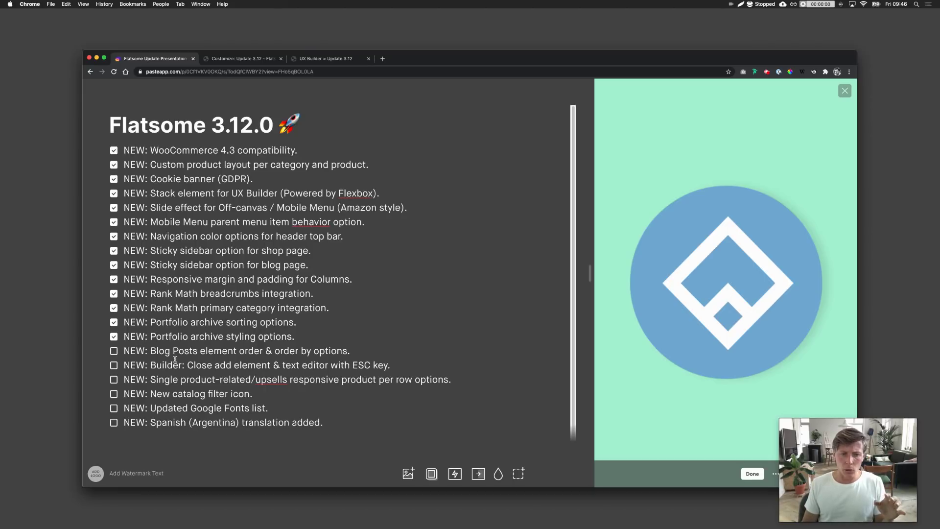
Add a Blog posts element after the text in the first column in UX Builder and view its Order by and Order options
click(247, 59)
click(323, 60)
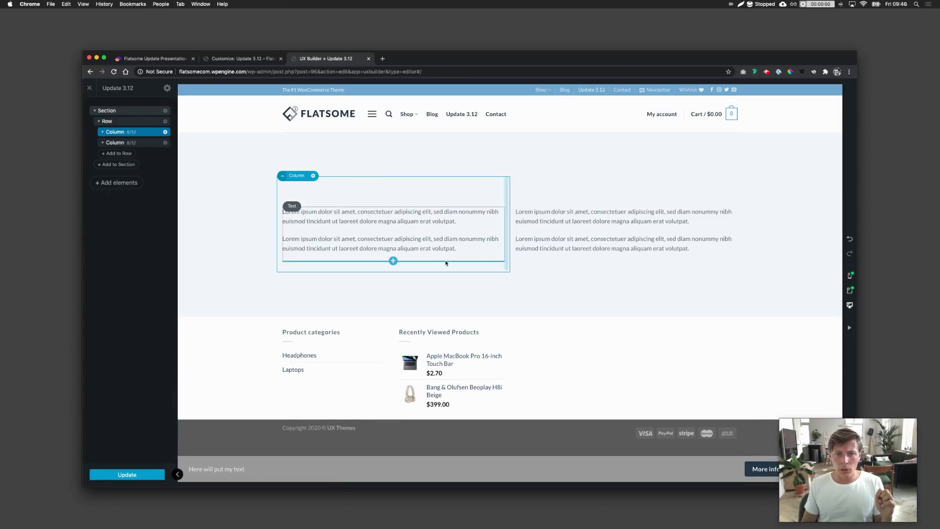
click(393, 262)
text(blog)
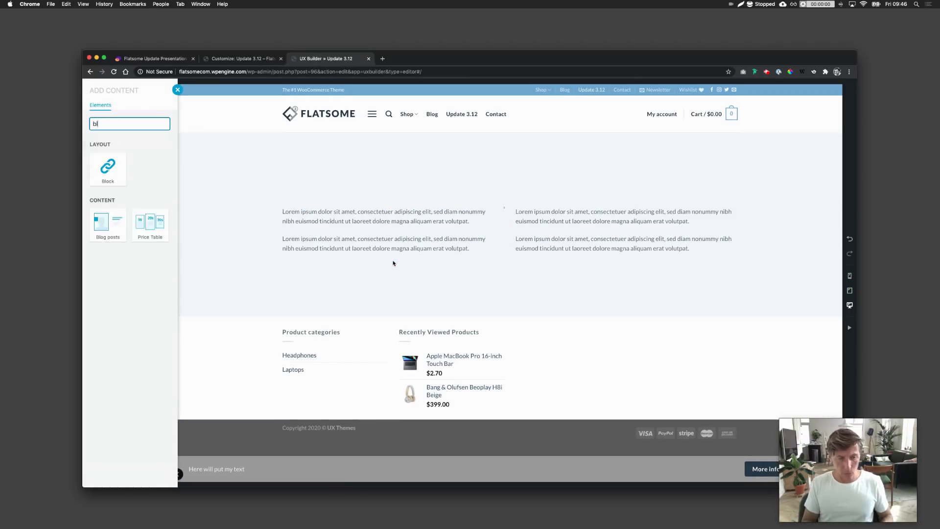
click(107, 169)
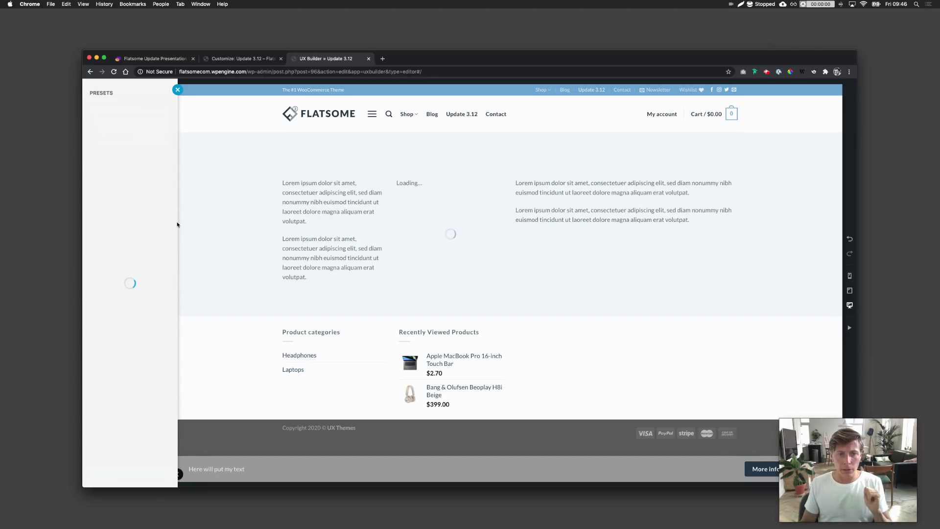
click(410, 207)
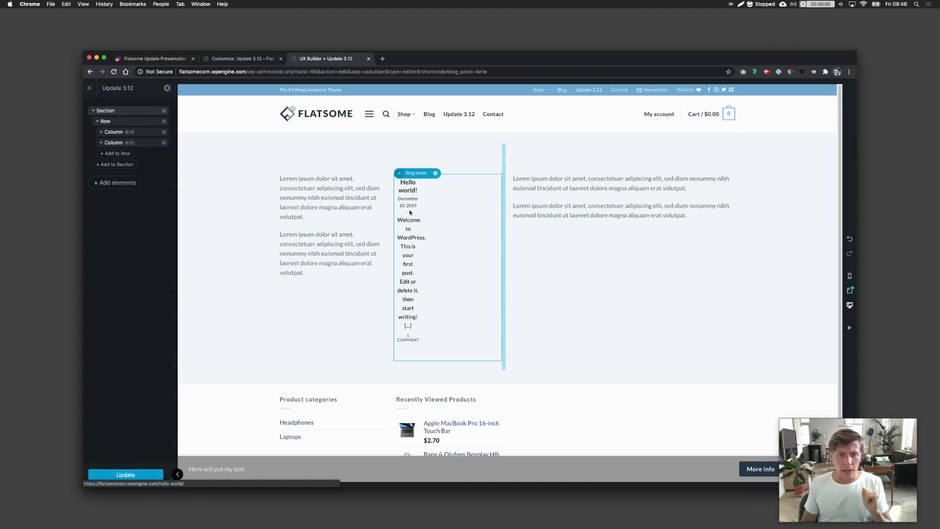
scroll(131, 329, down, 6)
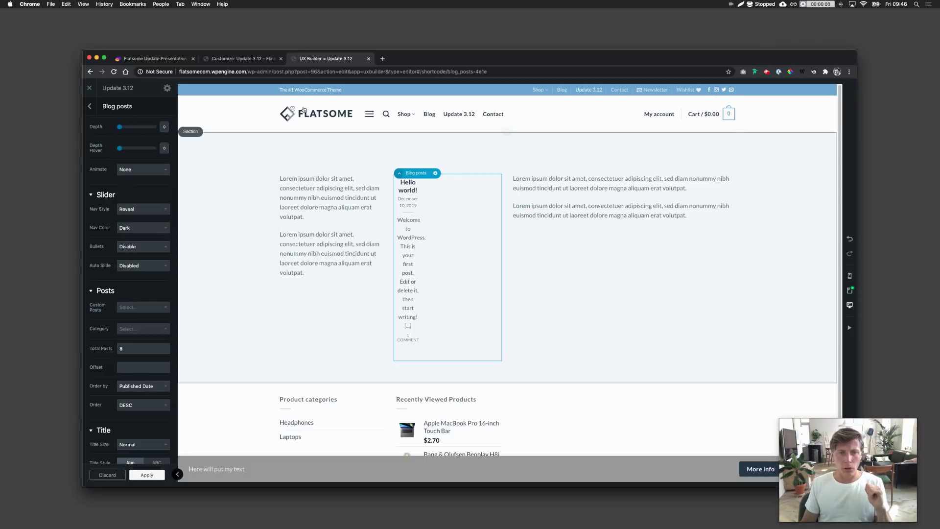
Check off the Blog Posts element order options in the release checklist
click(242, 59)
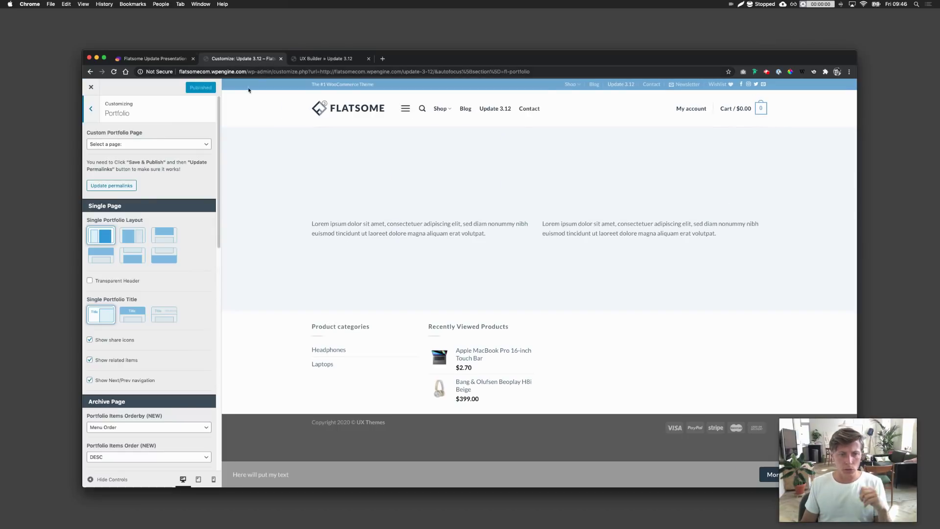
click(176, 59)
click(113, 351)
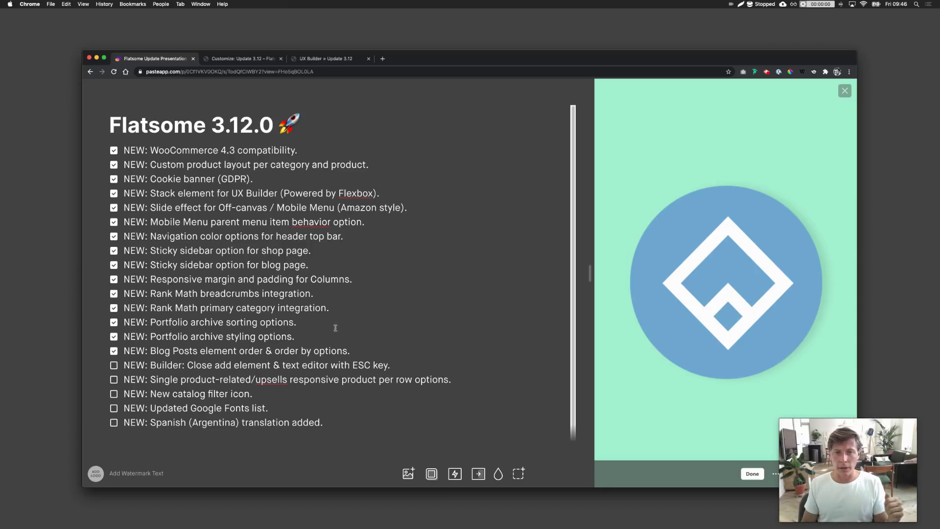
In UX Builder, open and dismiss the first column text's editor and the add-element window for the second column
click(336, 58)
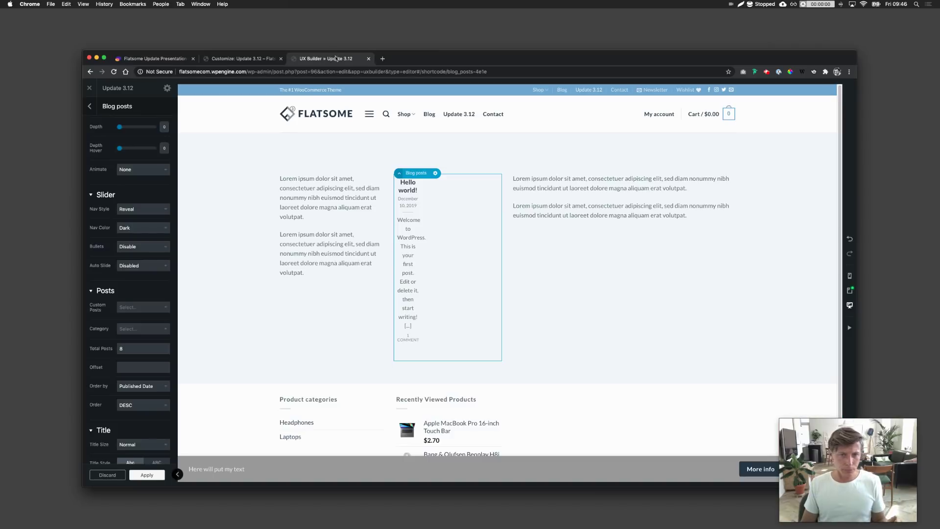
click(317, 191)
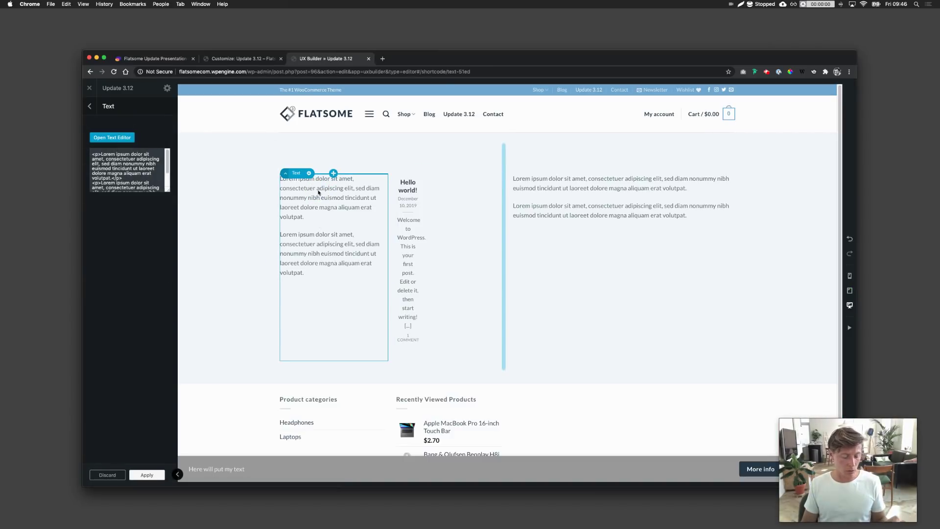
double_click(329, 217)
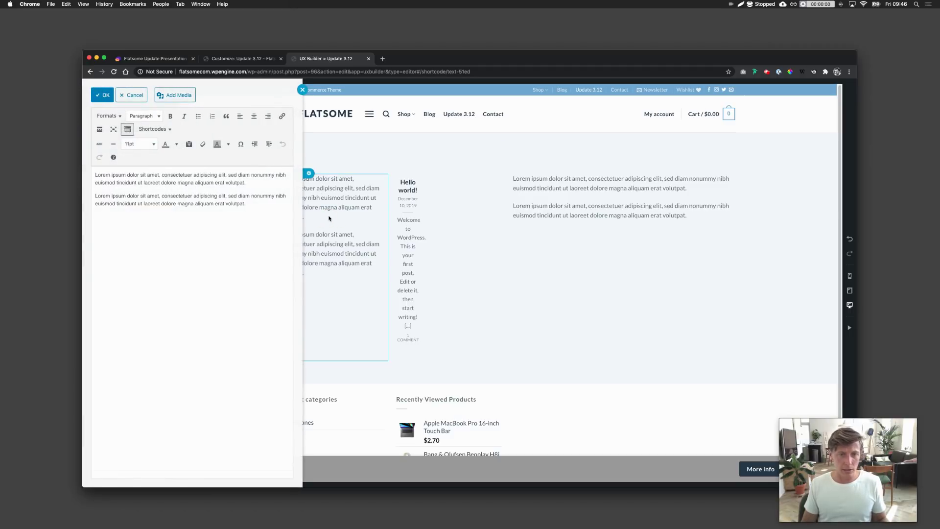
click(329, 218)
key(Escape)
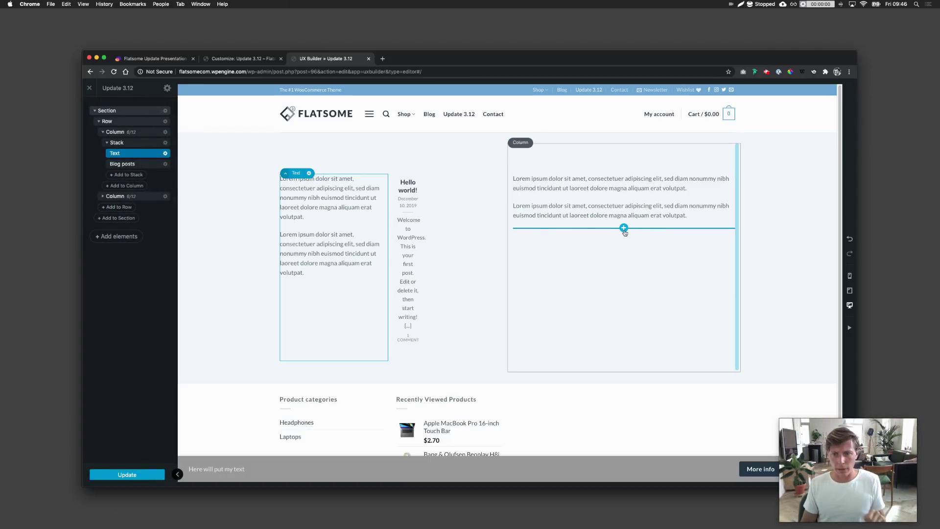
click(624, 229)
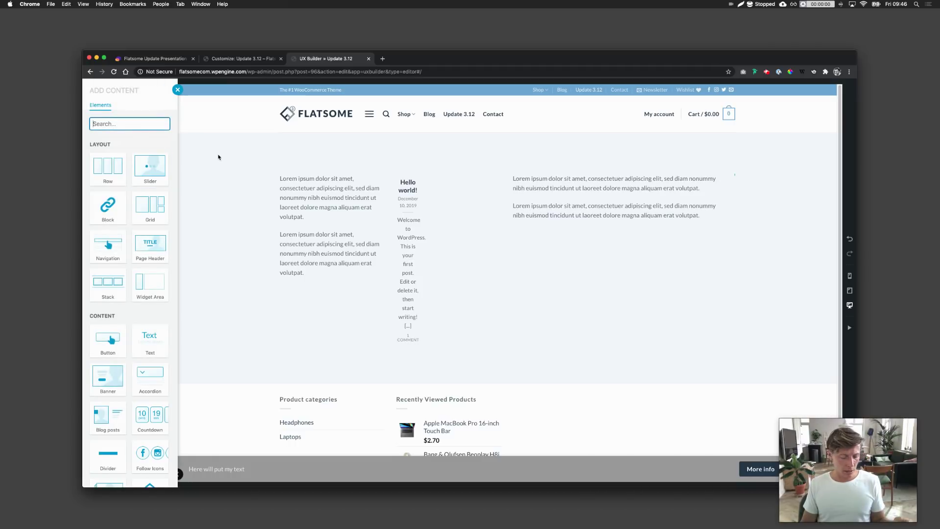
key(Escape)
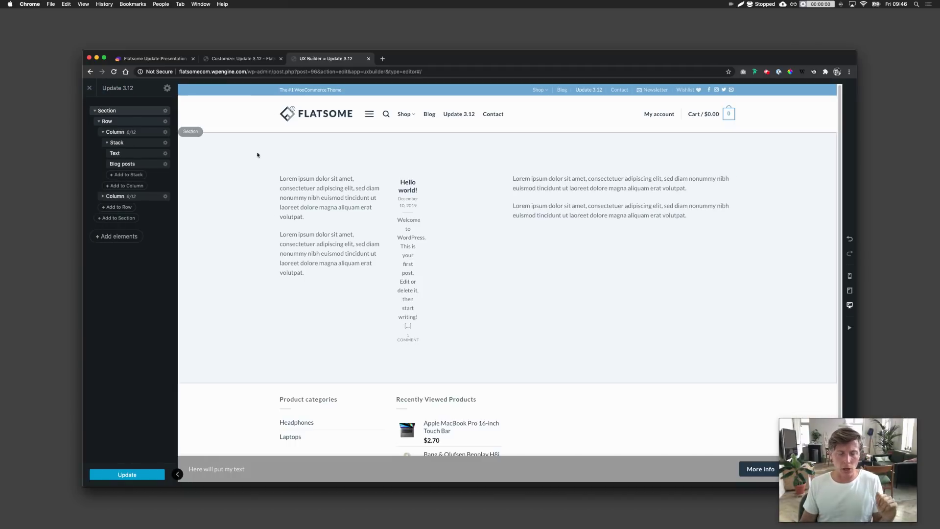
Check off the Builder item about closing the add element and text editor with ESC in the release checklist
click(170, 61)
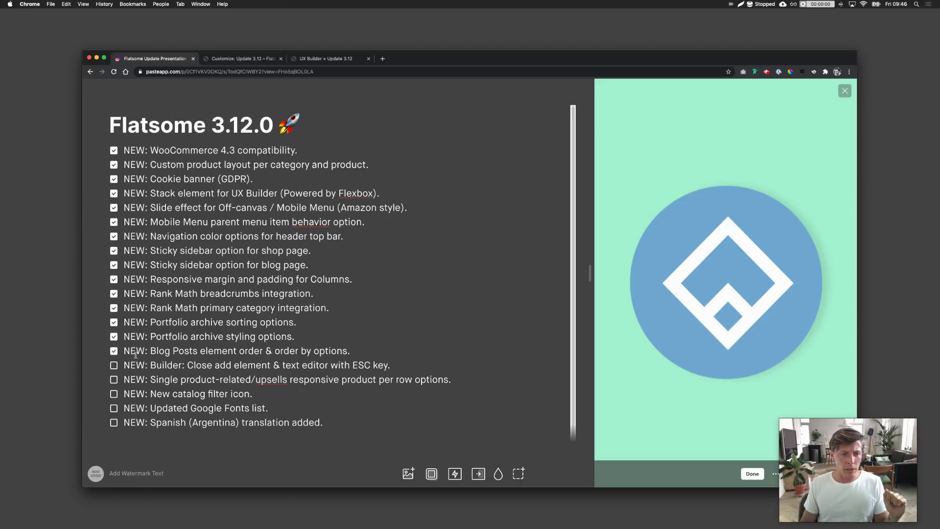
click(114, 366)
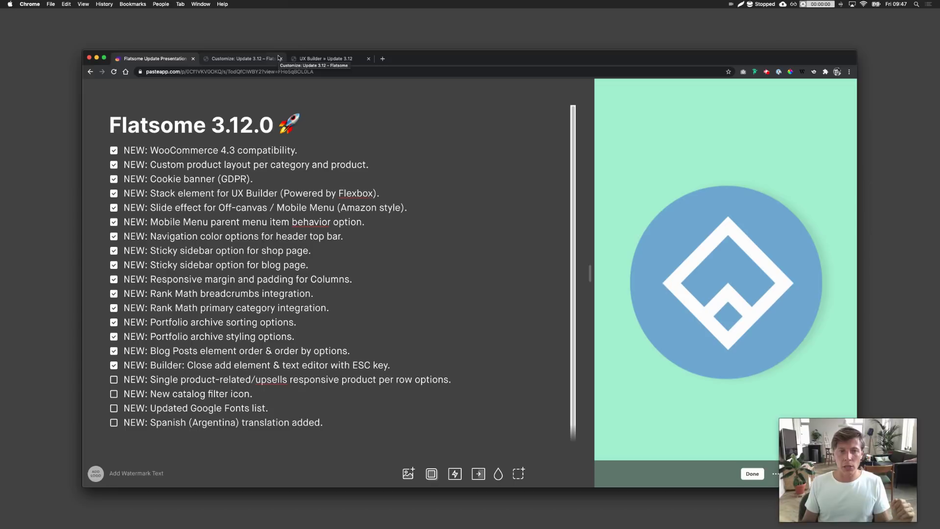
In the Customizer, open the WooCommerce Product Page settings and view the Related / Upsell products per row options for desktop, tablet and mobile
click(306, 58)
click(256, 61)
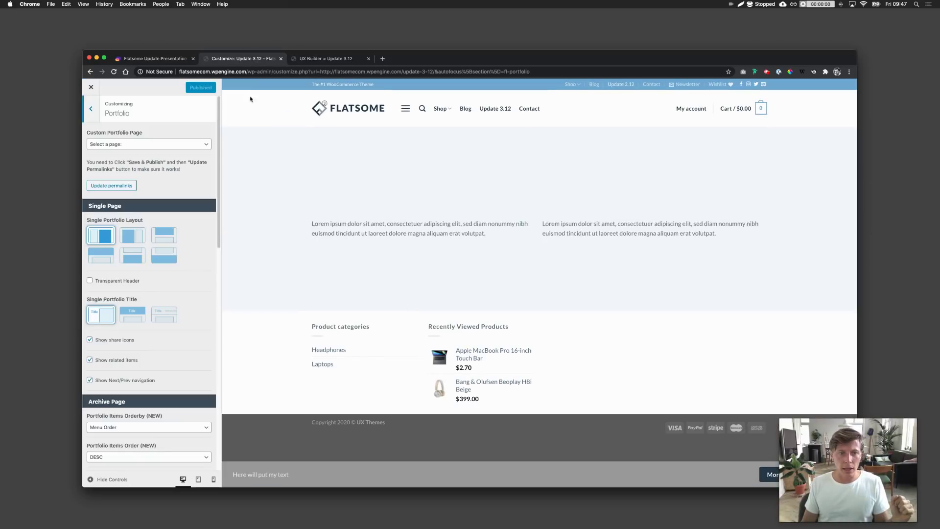
click(99, 113)
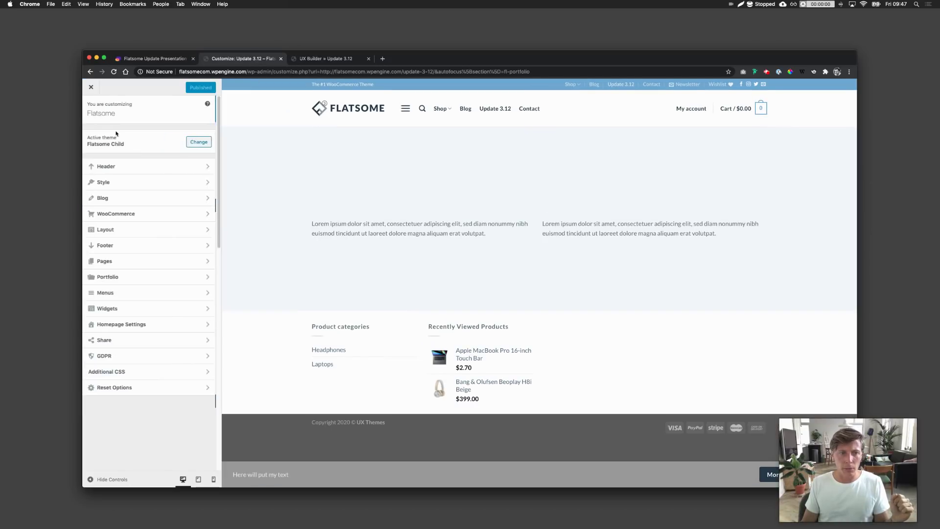
click(155, 213)
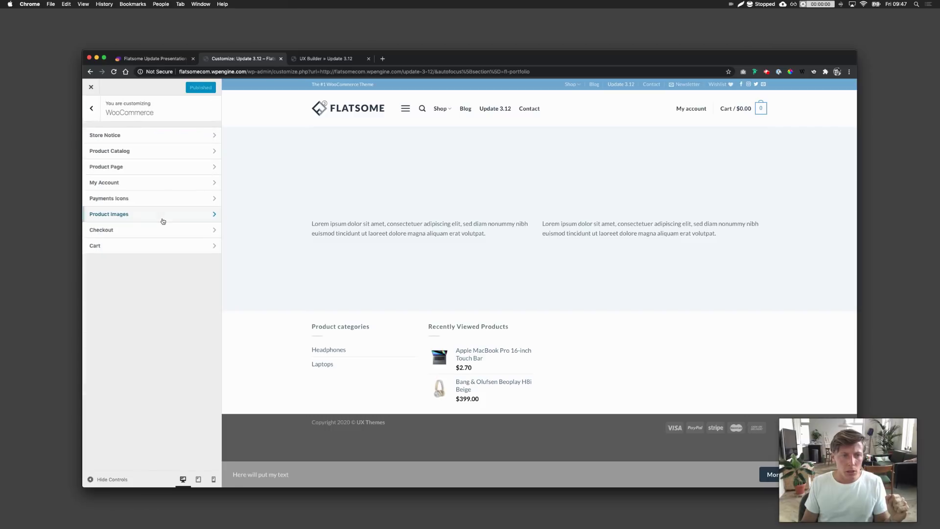
click(144, 169)
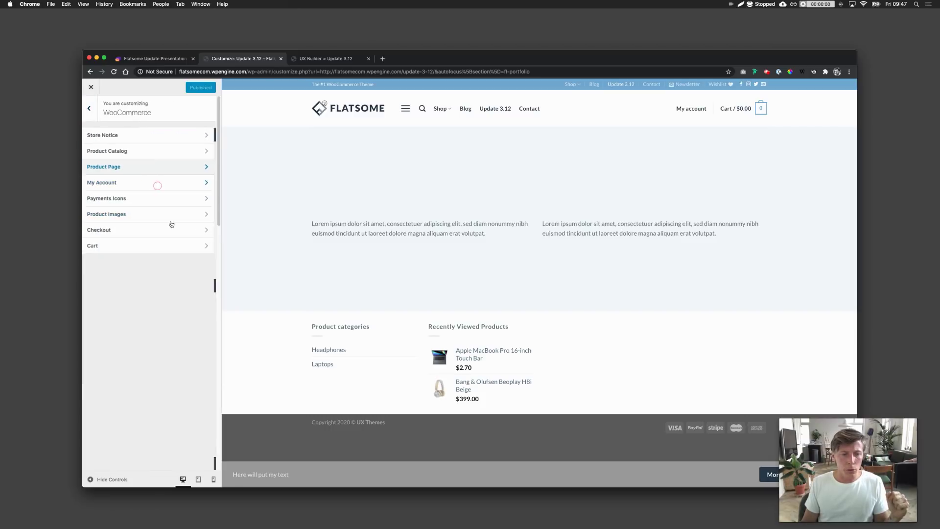
scroll(176, 294, down, 5)
scroll(176, 294, down, 5)
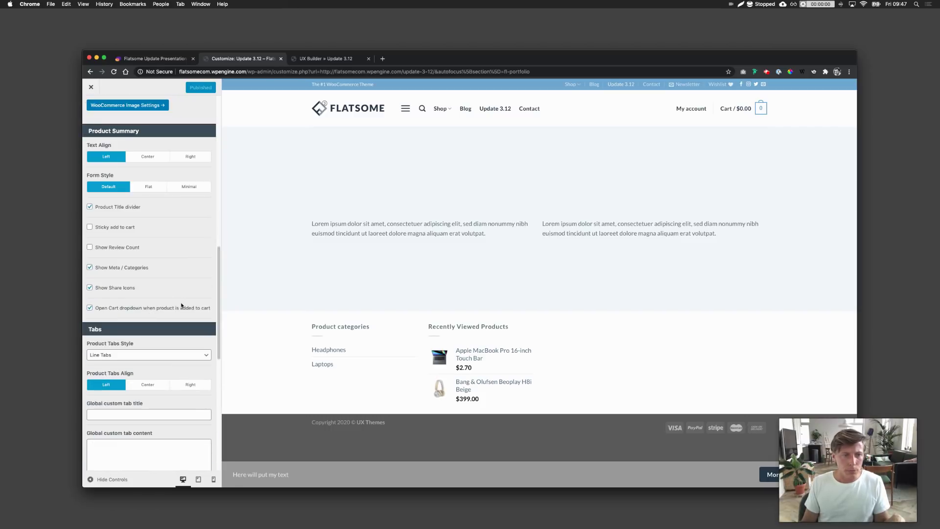
scroll(180, 305, up, 3)
scroll(178, 304, down, 8)
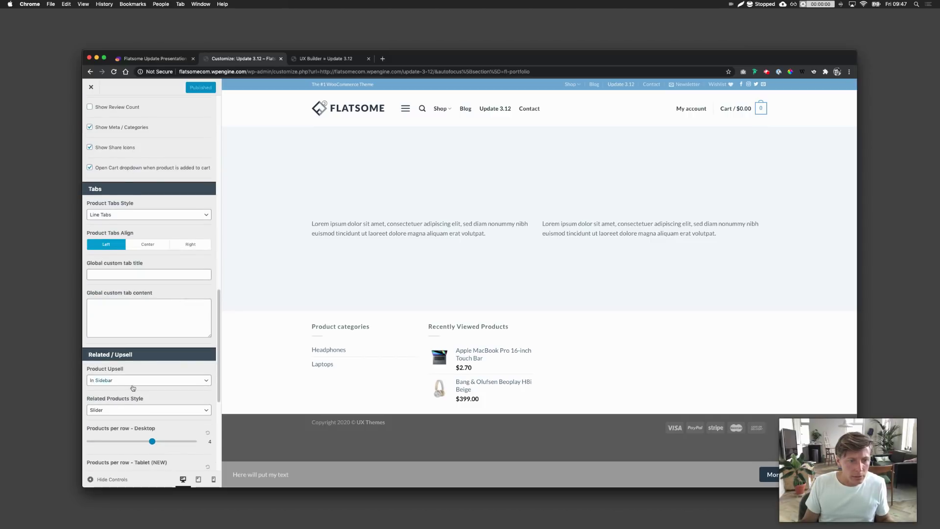
scroll(157, 372, down, 1)
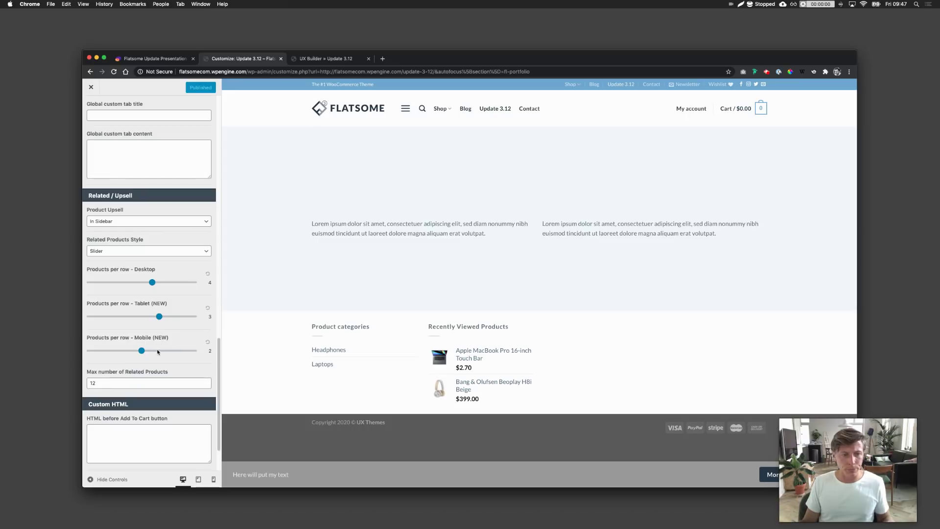
Check off the single product related/upsells responsive product per row item in the release checklist
click(174, 60)
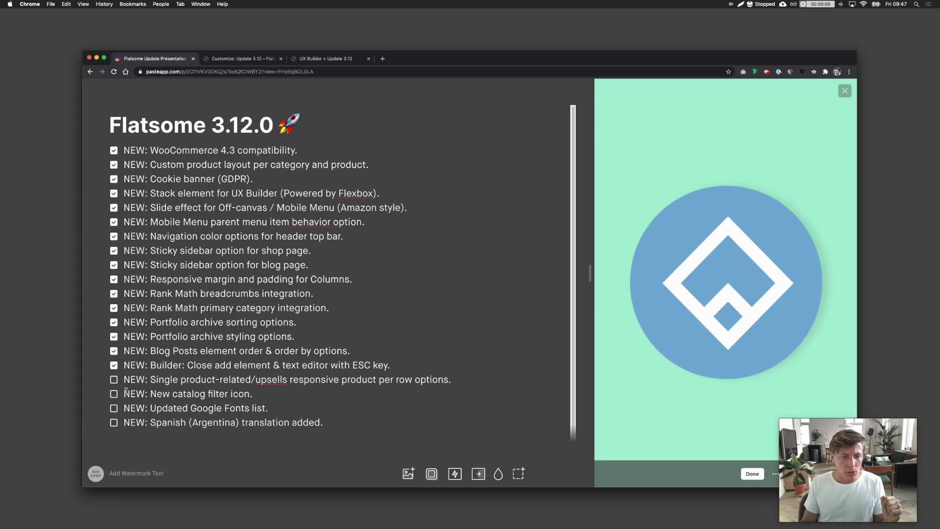
click(113, 380)
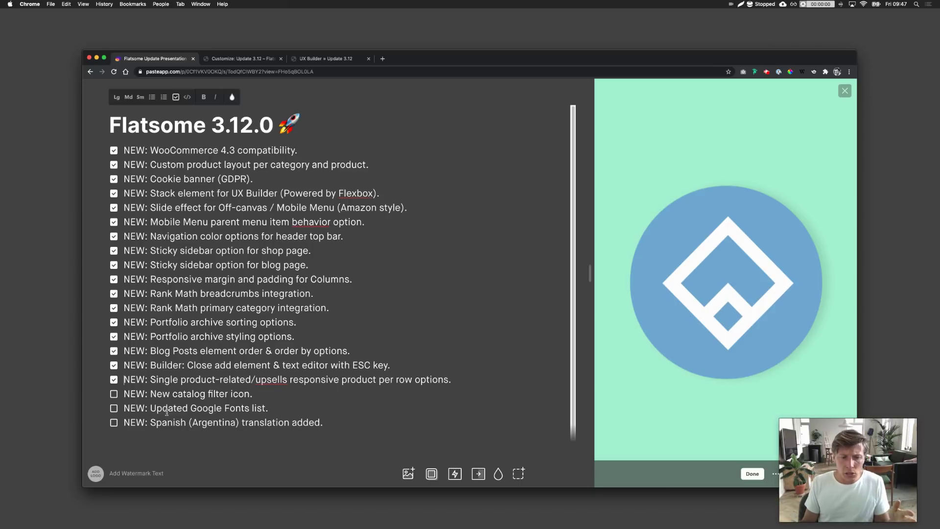
Leave UX Builder for the live Update 3.12 page and open the site's Shop page
click(262, 60)
click(327, 59)
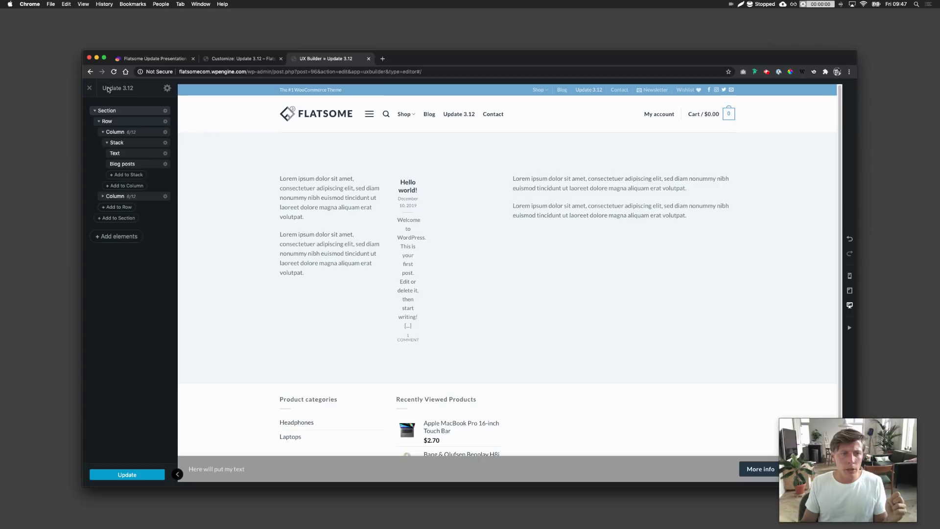
key(super+r)
click(526, 111)
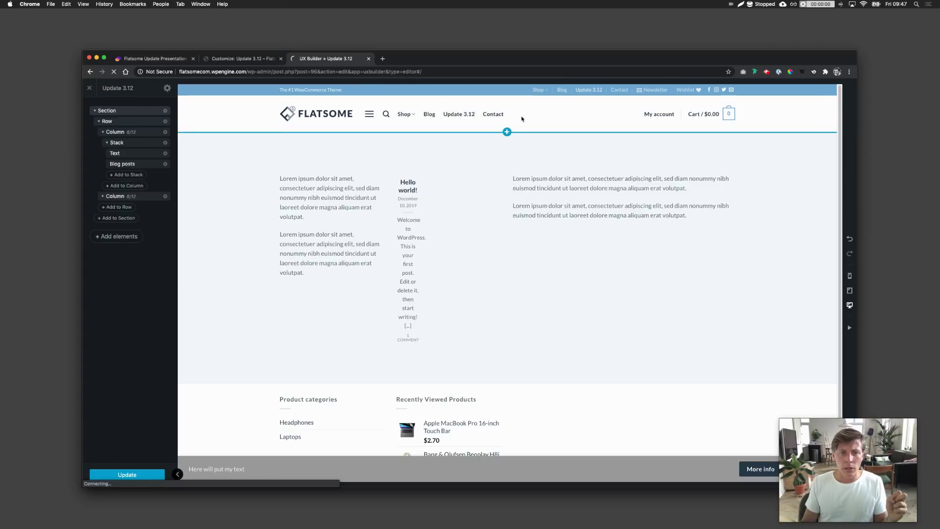
click(336, 126)
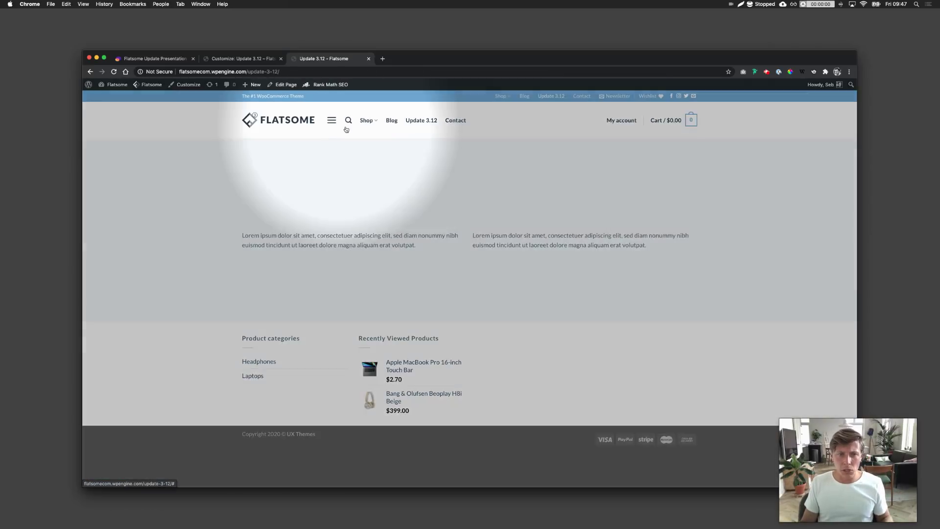
click(366, 122)
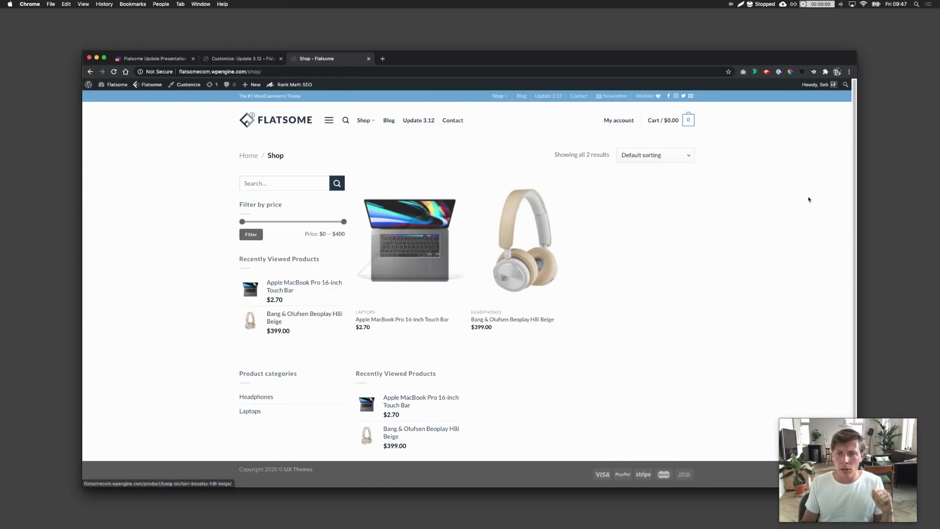
Narrow the browser window to mobile width to view the Shop page's filter icon, and widen it back to desktop width
right_click(501, 170)
drag(857, 189, 266, 194)
click(163, 144)
click(113, 118)
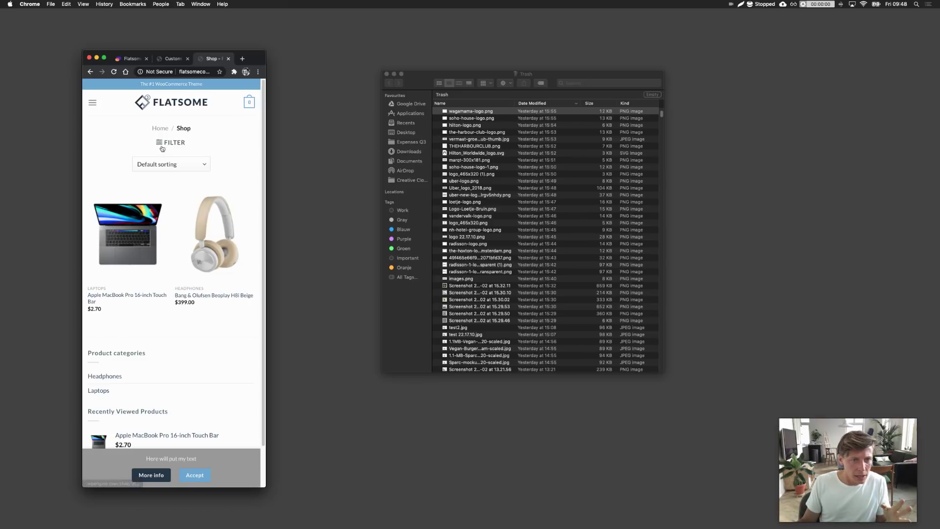
drag(267, 141, 856, 193)
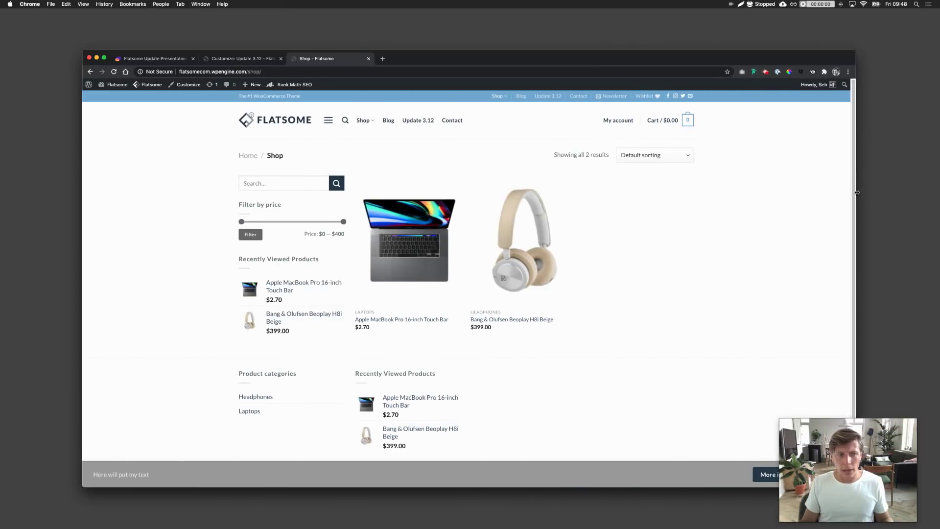
Check off the new catalog filter icon item in the release checklist
click(153, 59)
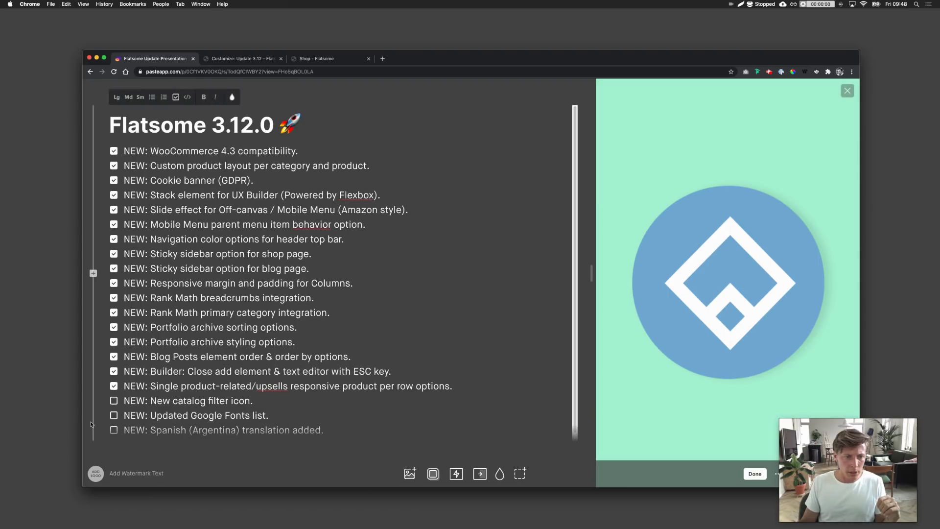
click(114, 400)
scroll(207, 402, down, 1)
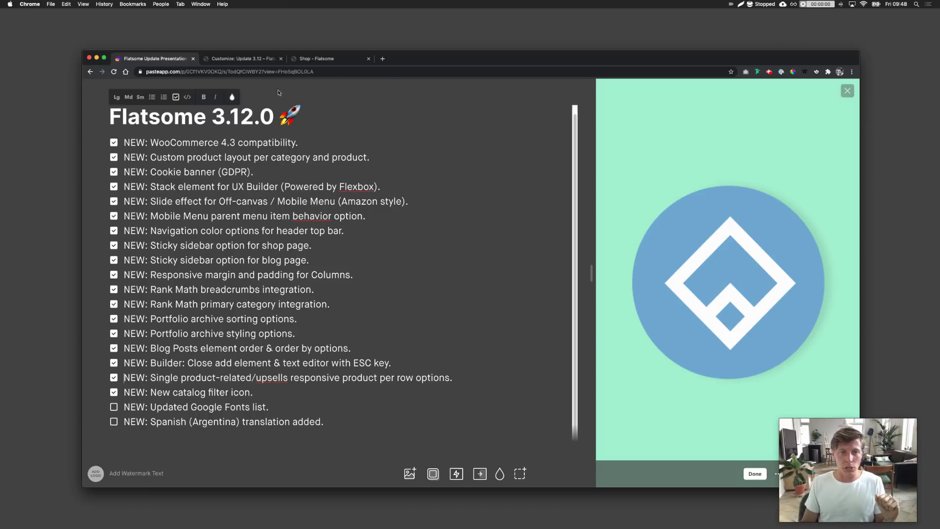
In the Customizer, leave the WooCommerce Product Page settings and return to the main list of sections
click(257, 59)
click(94, 119)
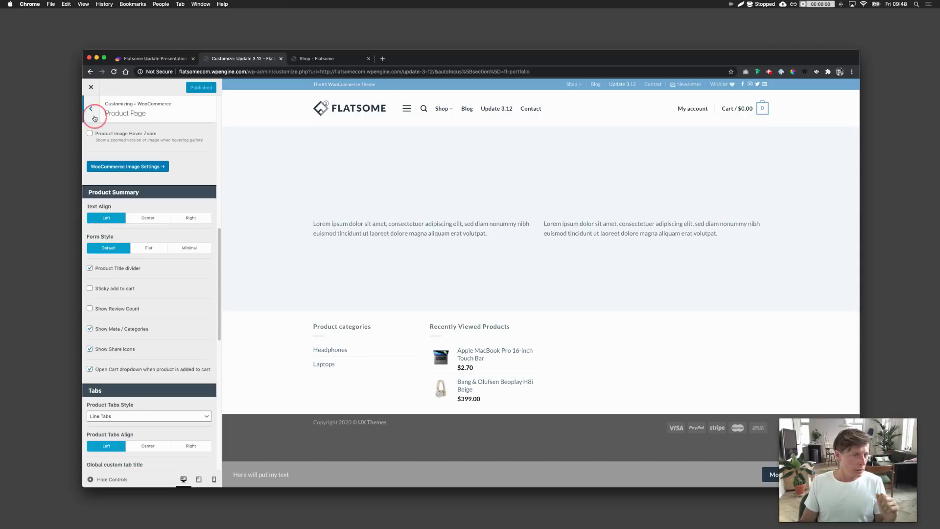
click(92, 112)
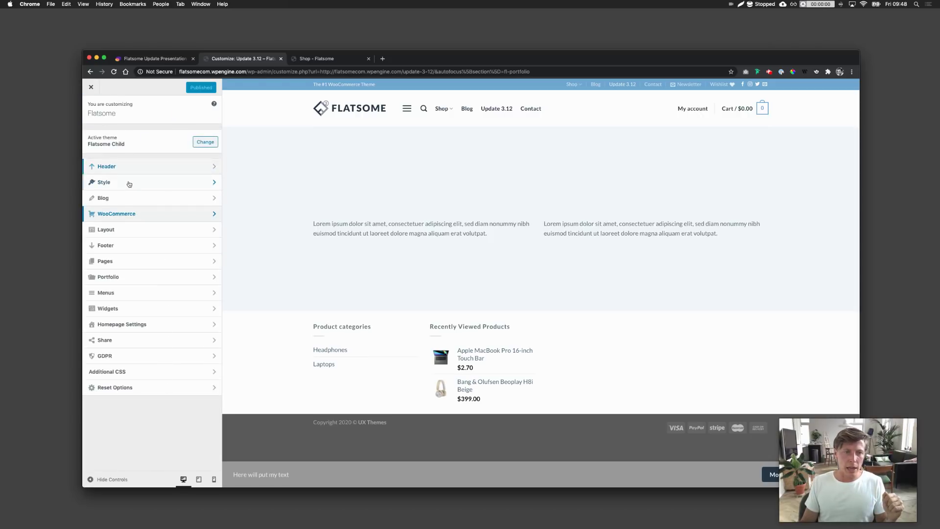
Search Google for "inter font" in a new browser tab and look through the Inter font family website
key(super+t)
text(inter font)
key(Return)
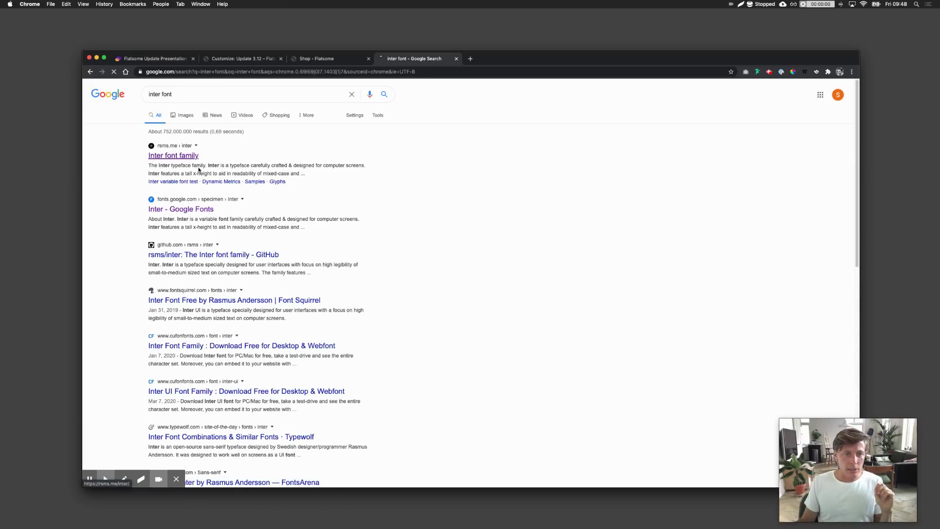
click(199, 168)
scroll(415, 399, down, 5)
scroll(419, 387, down, 10)
scroll(429, 384, up, 15)
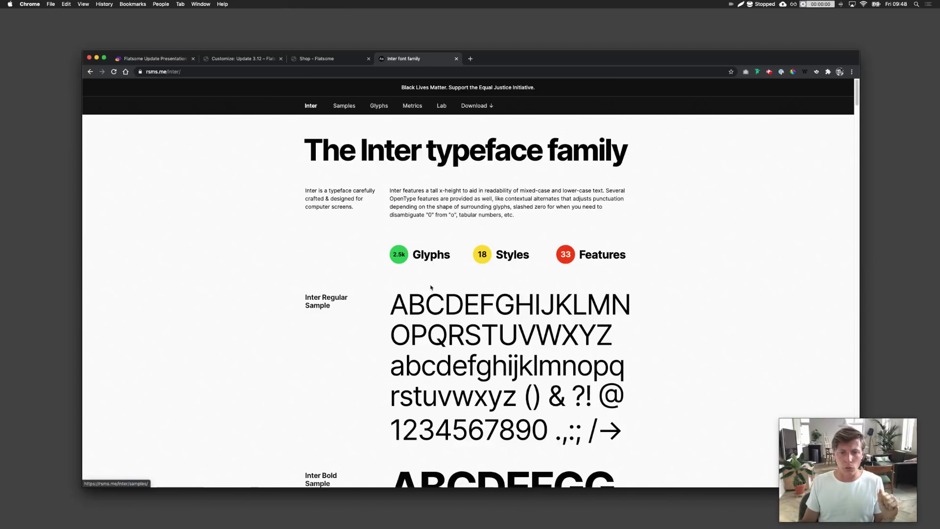
In the Customizer's Typography settings, set the Headlines font family to Inter and publish the change
click(261, 59)
click(120, 182)
click(125, 172)
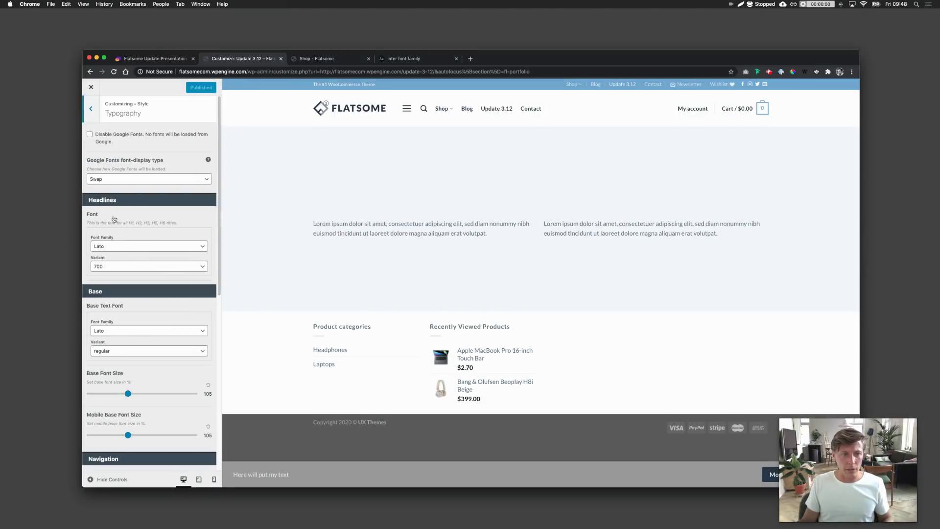
click(131, 246)
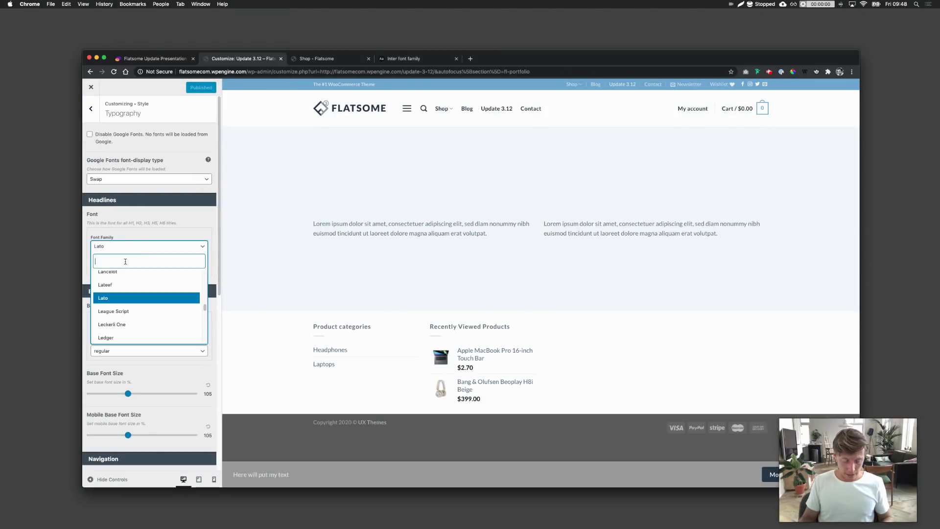
text(inter)
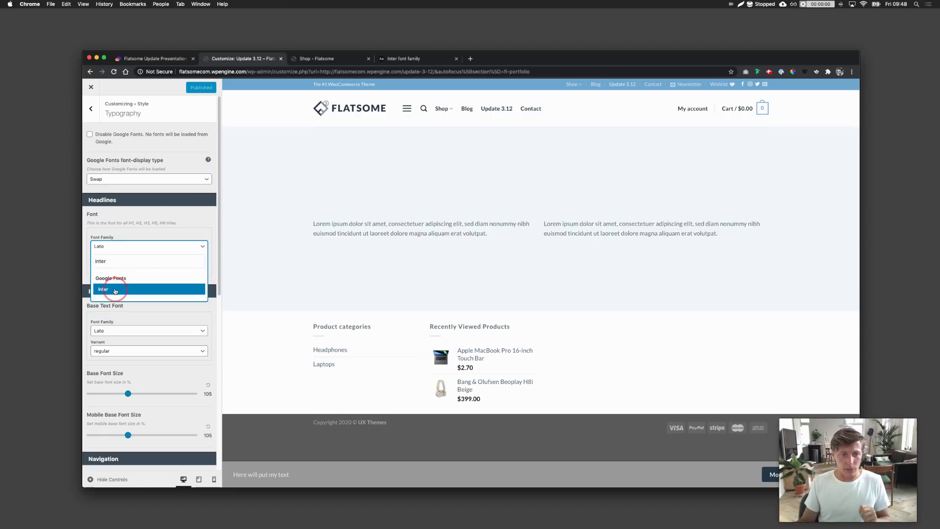
click(117, 288)
click(199, 88)
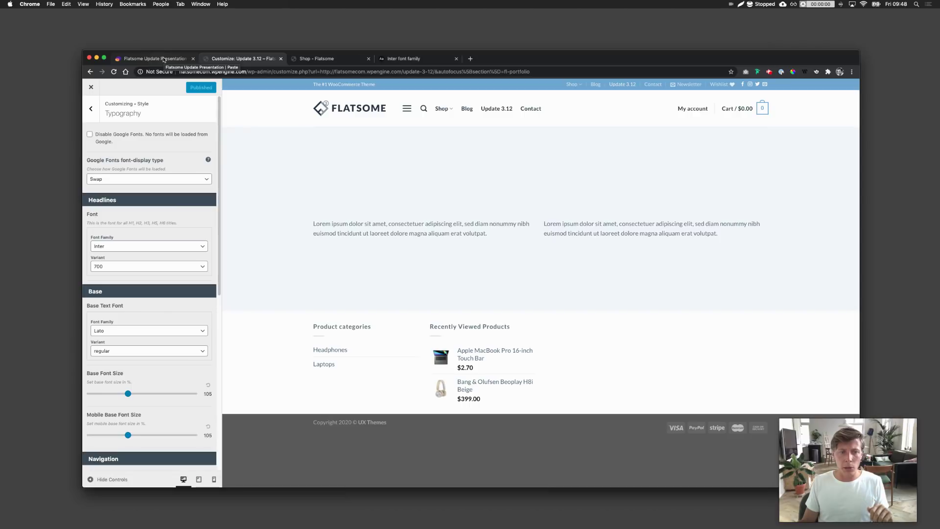
Check off the updated Google Fonts list and Spanish (Argentina) translation items in the release checklist
click(164, 59)
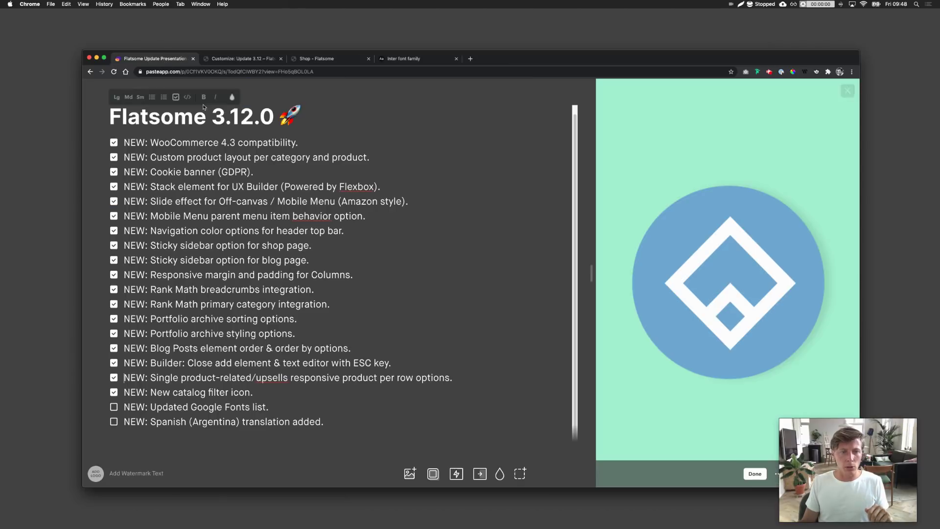
click(114, 407)
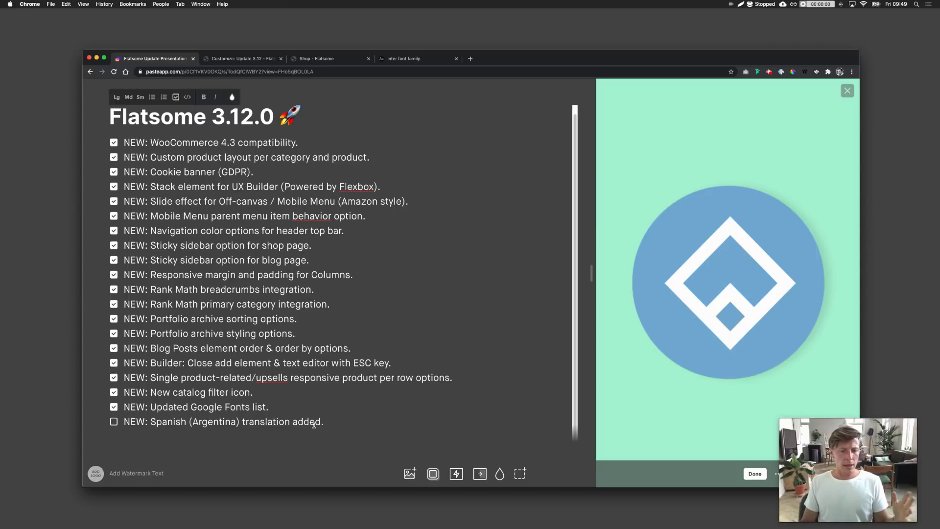
scroll(251, 387, up, 1)
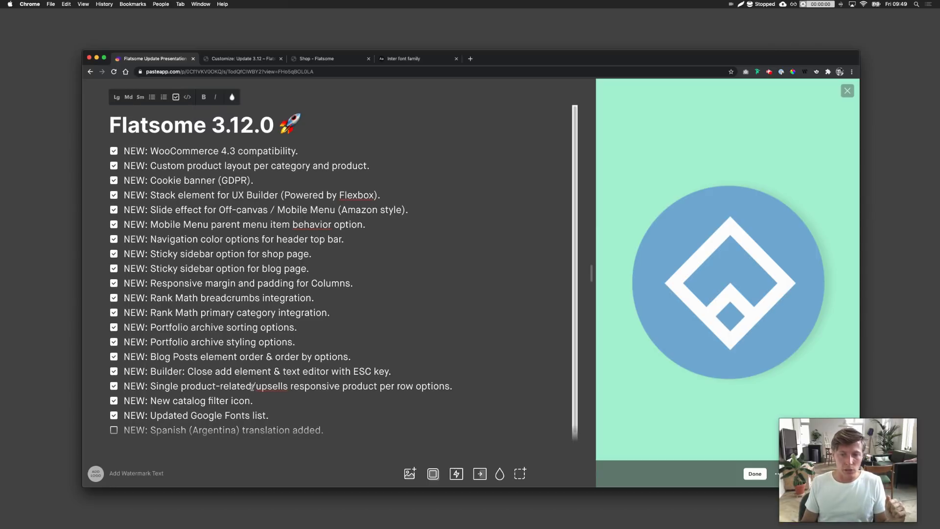
scroll(253, 394, down, 1)
click(113, 422)
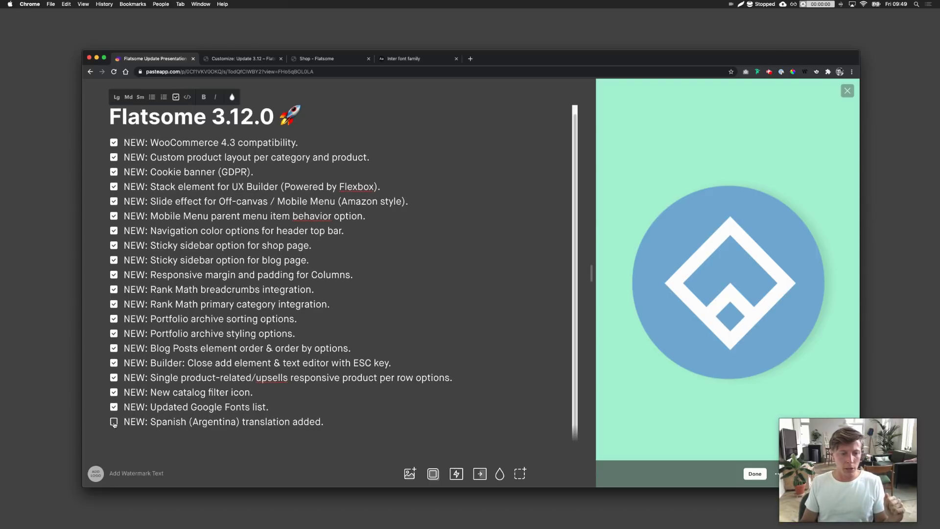
scroll(340, 333, up, 1)
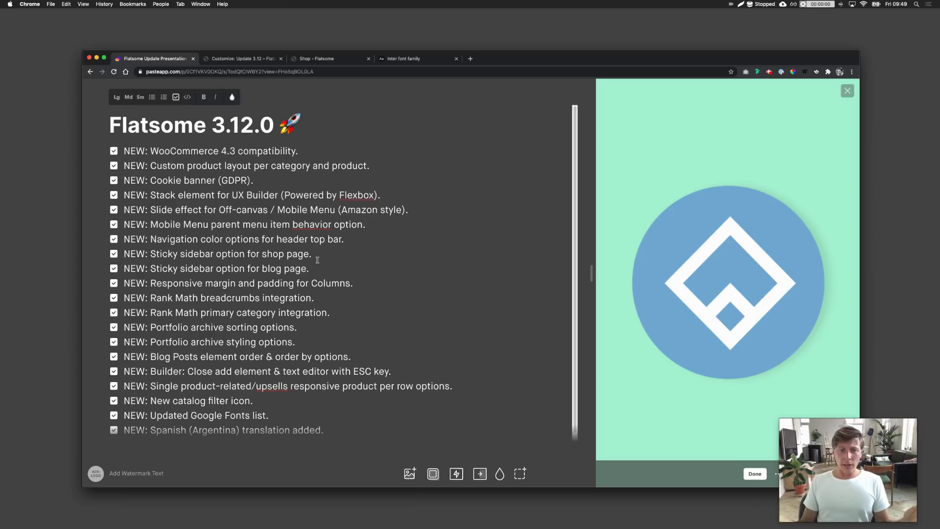
scroll(327, 276, down, 1)
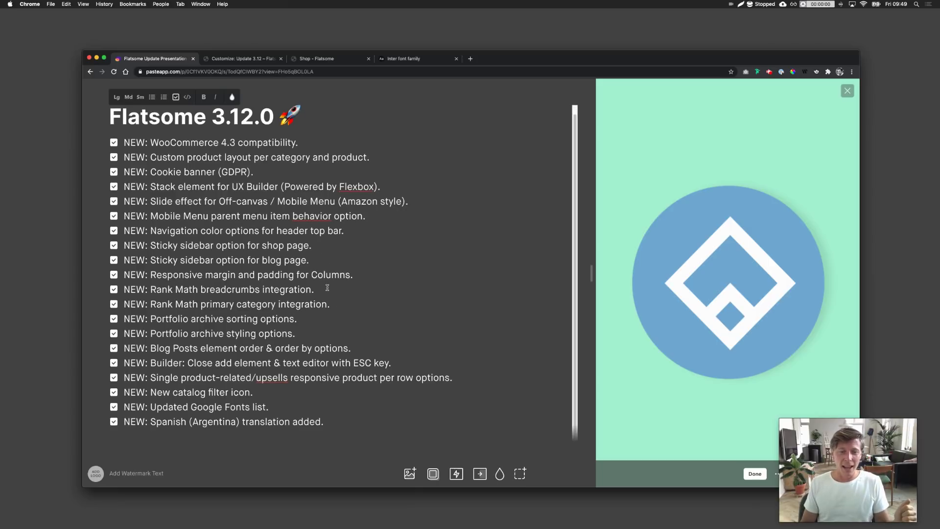